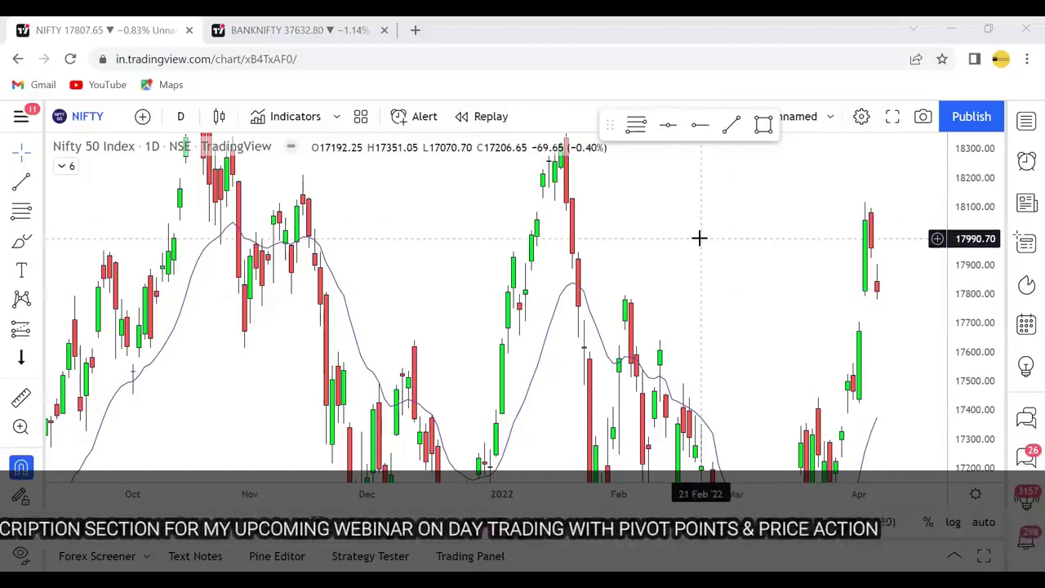
- Circle the latest daily Nifty candle and the space above its body with the freehand pen, clearing each mark
{"action": "left_click_drag", "start_coordinate": [751, 236], "coordinate": [530, 203]}
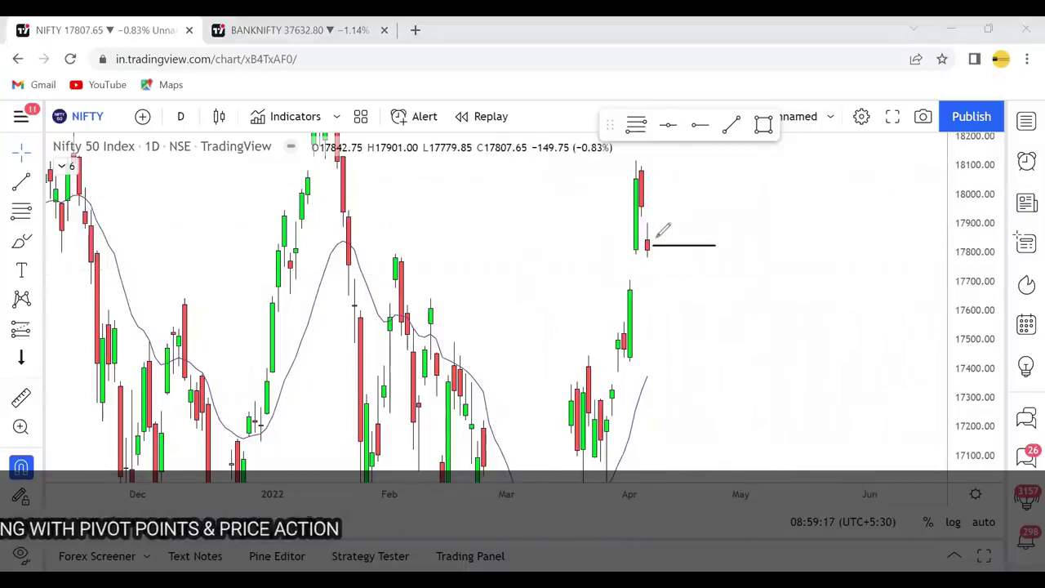
{"action": "mouse_move", "coordinate": [657, 239]}
{"action": "left_mouse_down"}
{"action": "mouse_move", "coordinate": [649, 245]}
{"action": "mouse_move", "coordinate": [679, 268]}
{"action": "left_mouse_up"}
{"action": "key", "text": "e"}
{"action": "mouse_move", "coordinate": [658, 219]}
{"action": "left_mouse_down"}
{"action": "mouse_move", "coordinate": [639, 244]}
{"action": "mouse_move", "coordinate": [670, 249]}
{"action": "mouse_move", "coordinate": [658, 218]}
{"action": "left_mouse_up"}
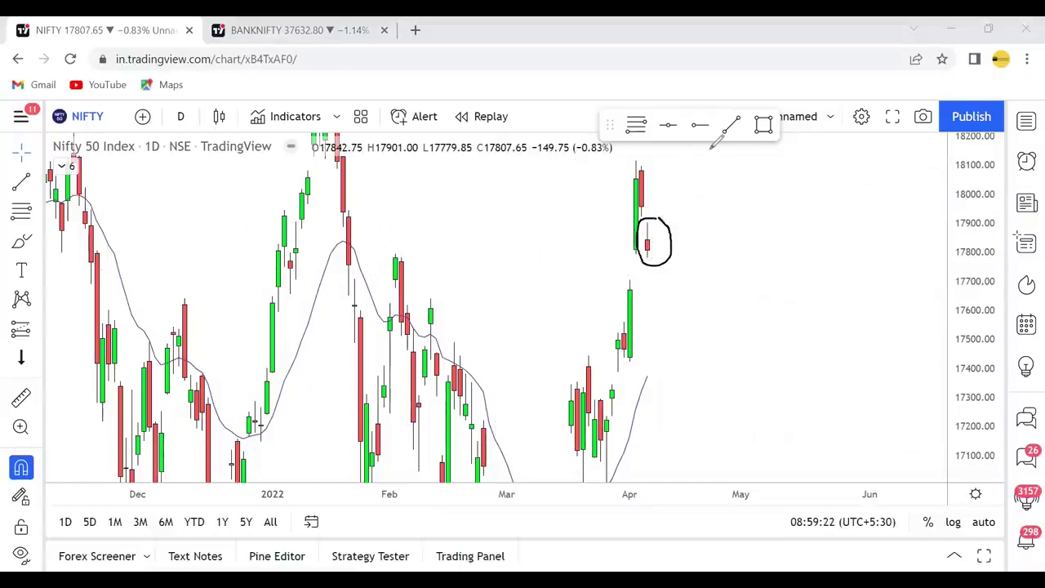
{"action": "key", "text": "ctrl+z"}
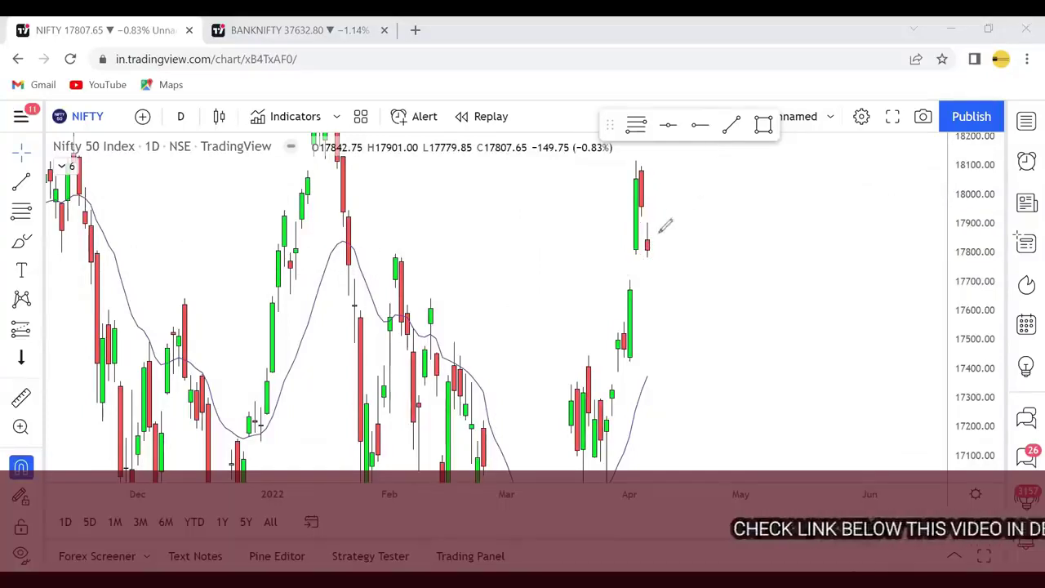
{"action": "mouse_move", "coordinate": [648, 217]}
{"action": "left_mouse_down"}
{"action": "mouse_move", "coordinate": [637, 237]}
{"action": "mouse_move", "coordinate": [653, 224]}
{"action": "left_mouse_up"}
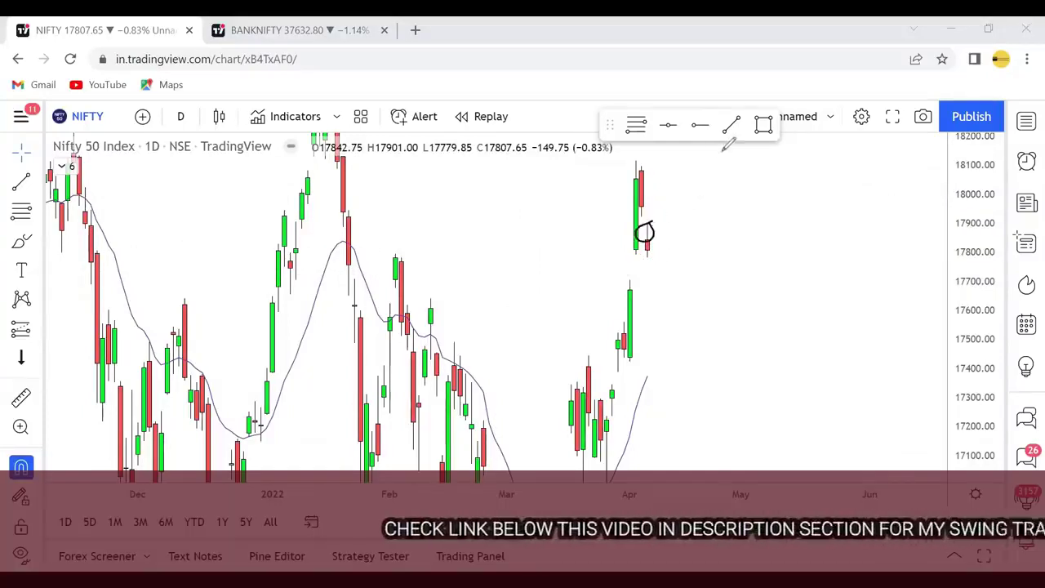
{"action": "key", "text": "ctrl+z"}
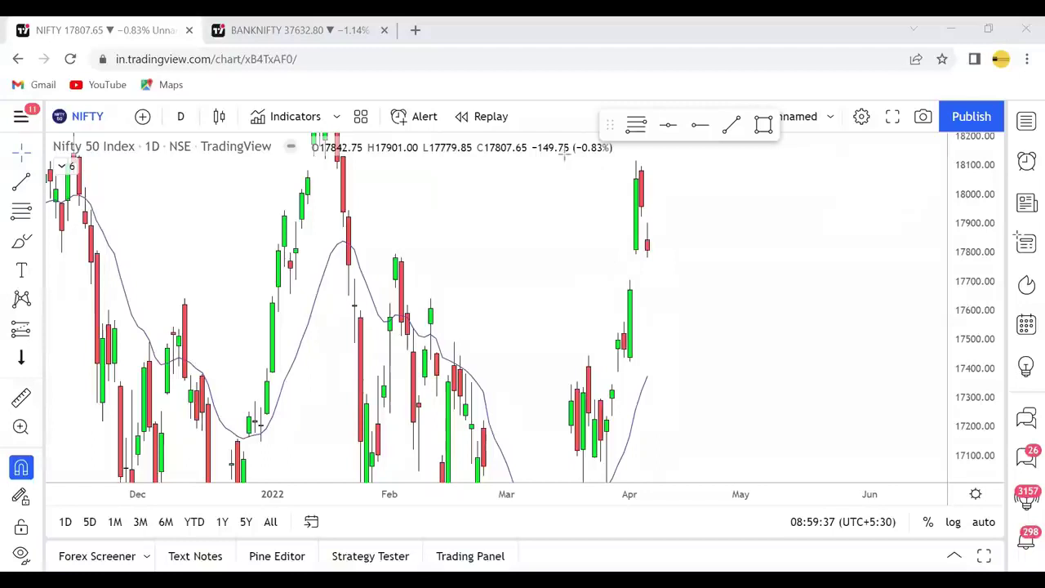
- Sketch a freehand line near 17800 under the tall green April candle, flag the candles with an arrow and a cross, and write "gap" below
{"action": "left_click_drag", "start_coordinate": [178, 103], "coordinate": [191, 121]}
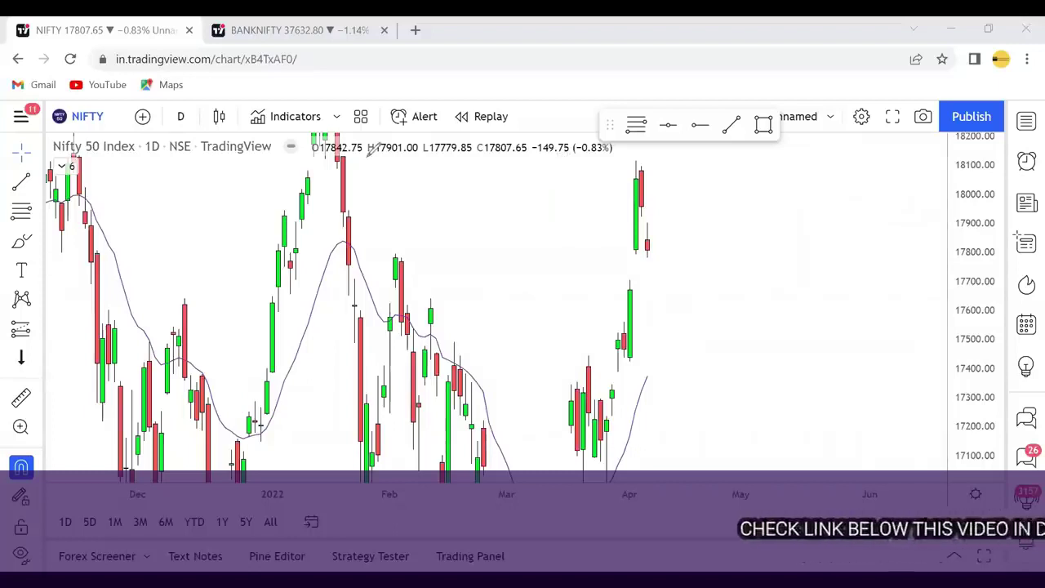
{"action": "left_click_drag", "start_coordinate": [603, 253], "coordinate": [774, 253]}
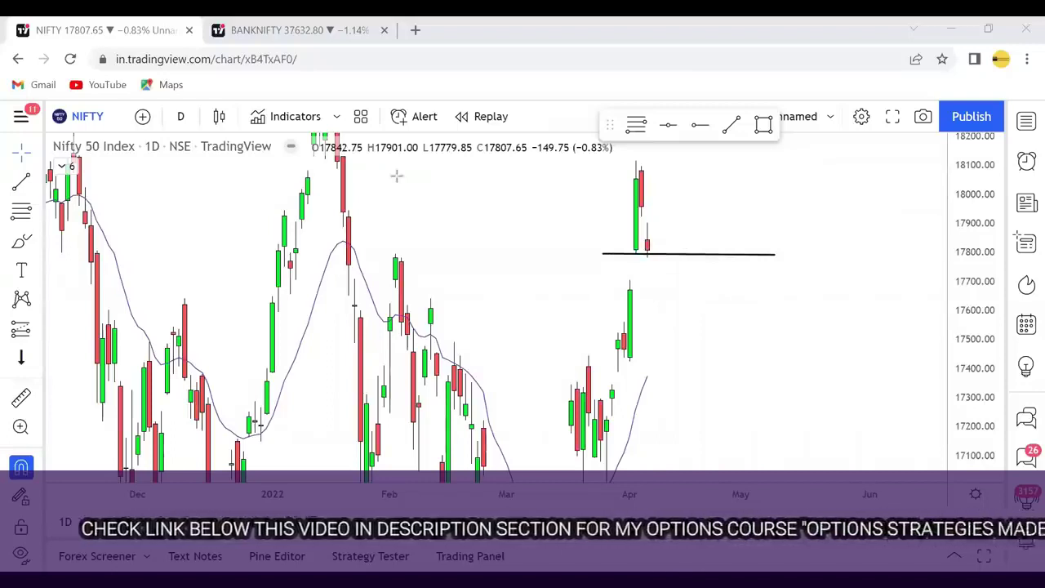
{"action": "left_click_drag", "start_coordinate": [600, 223], "coordinate": [628, 221]}
{"action": "mouse_move", "coordinate": [619, 210]}
{"action": "left_mouse_down"}
{"action": "mouse_move", "coordinate": [628, 221]}
{"action": "mouse_move", "coordinate": [615, 234]}
{"action": "mouse_move", "coordinate": [637, 251]}
{"action": "left_mouse_up"}
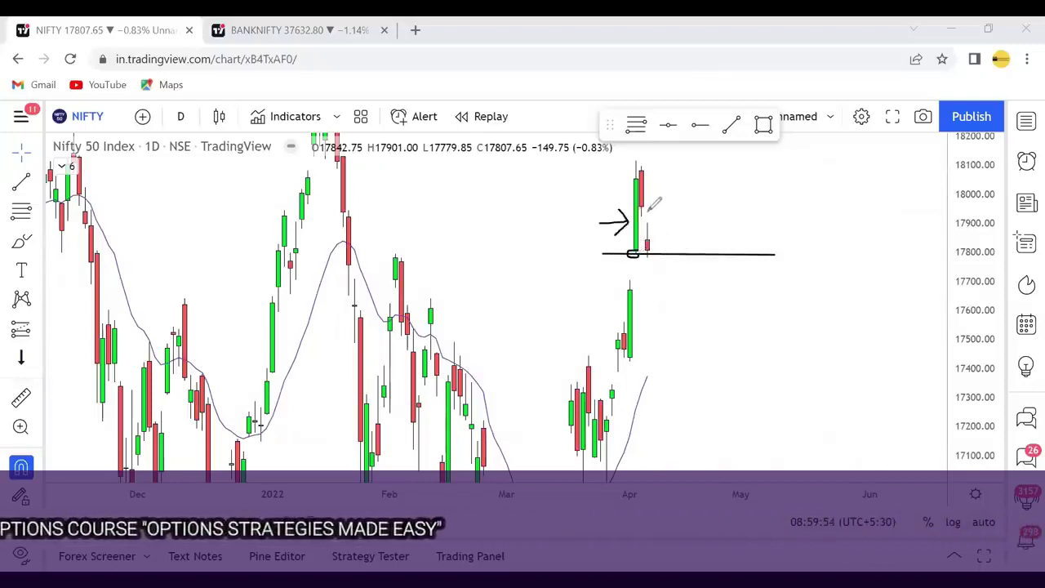
{"action": "mouse_move", "coordinate": [646, 187]}
{"action": "left_mouse_down"}
{"action": "mouse_move", "coordinate": [665, 200]}
{"action": "mouse_move", "coordinate": [651, 199]}
{"action": "left_mouse_up"}
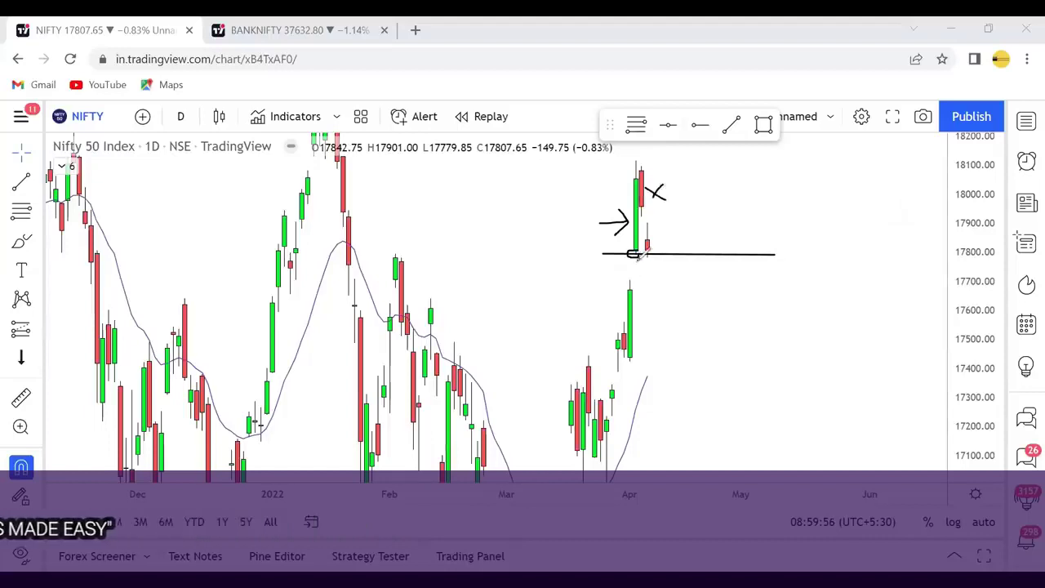
{"action": "mouse_move", "coordinate": [644, 244]}
{"action": "left_mouse_down"}
{"action": "mouse_move", "coordinate": [634, 254]}
{"action": "mouse_move", "coordinate": [702, 276]}
{"action": "mouse_move", "coordinate": [712, 308]}
{"action": "mouse_move", "coordinate": [762, 258]}
{"action": "mouse_move", "coordinate": [764, 294]}
{"action": "left_mouse_up"}
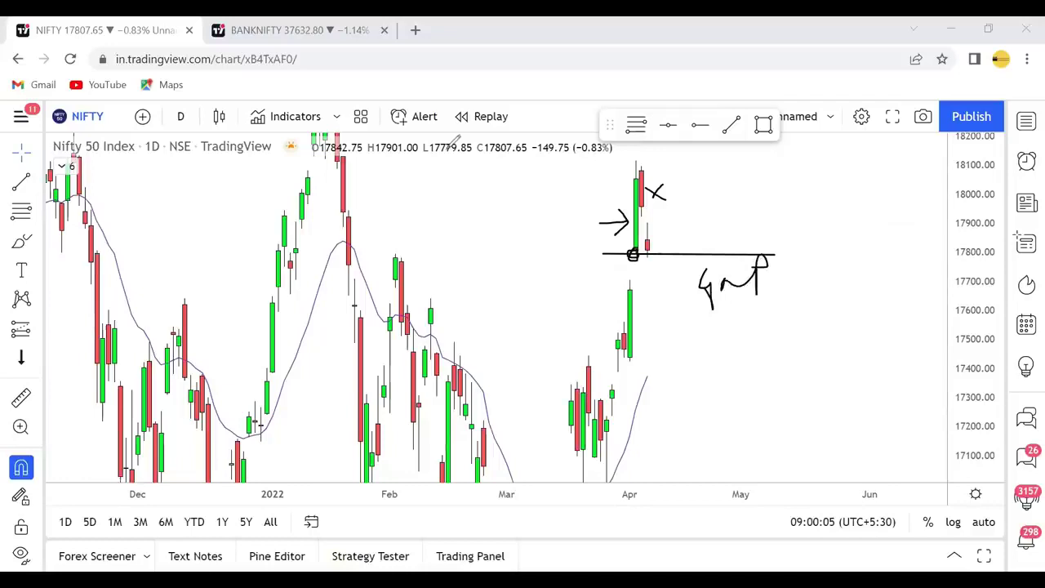
- Sketch the gap's lower edge near 17700, circle spots inside the gap, and clear all freehand marks
{"action": "left_click_drag", "start_coordinate": [636, 280], "coordinate": [703, 281]}
{"action": "left_click_drag", "start_coordinate": [829, 283], "coordinate": [848, 281]}
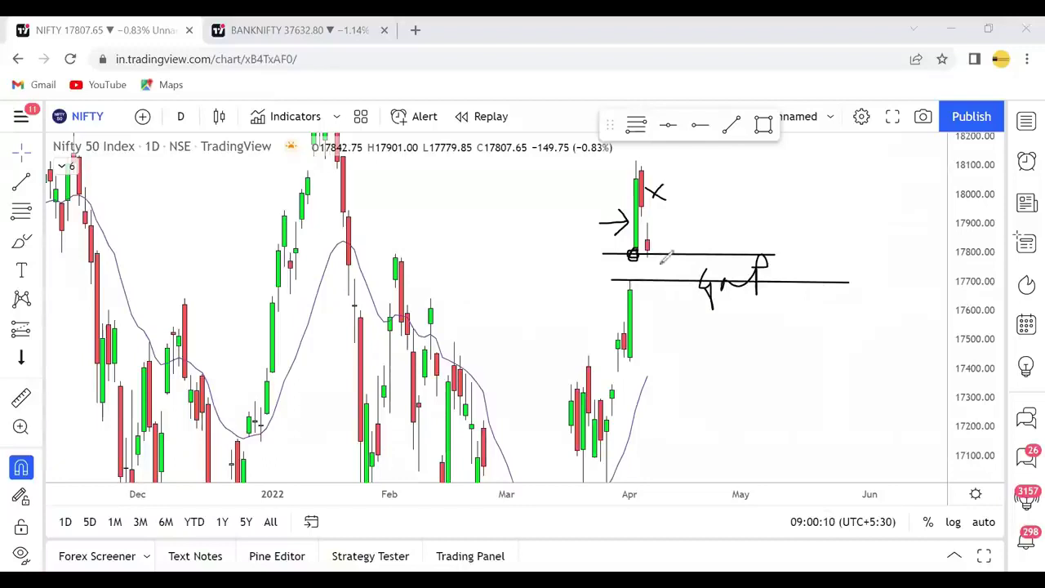
{"action": "mouse_move", "coordinate": [658, 263]}
{"action": "left_mouse_down"}
{"action": "mouse_move", "coordinate": [670, 279]}
{"action": "mouse_move", "coordinate": [681, 260]}
{"action": "mouse_move", "coordinate": [671, 253]}
{"action": "mouse_move", "coordinate": [689, 242]}
{"action": "left_mouse_up"}
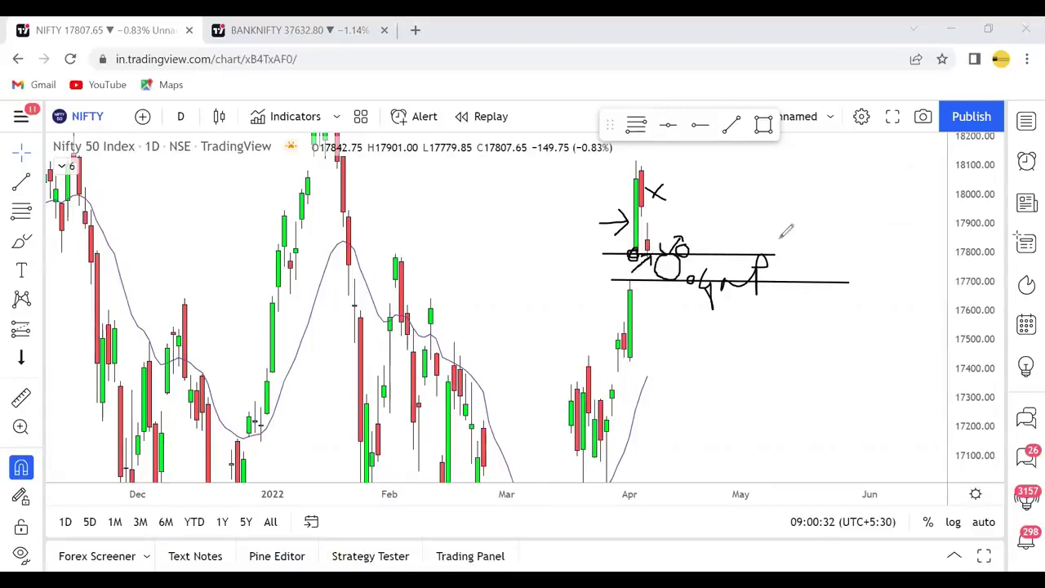
{"action": "key", "text": "Escape"}
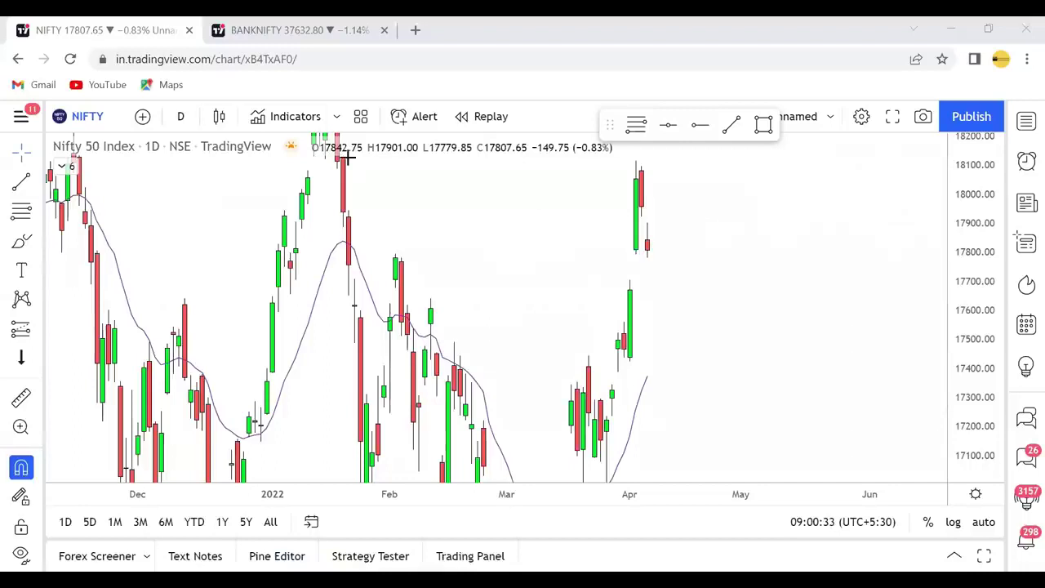
- Draw solid dark red horizontal rays along the April gap's edges at 17796.60 and 17706.60 on the daily chart
{"action": "left_click", "coordinate": [699, 124]}
{"action": "left_click", "coordinate": [583, 253]}
{"action": "left_click", "coordinate": [677, 160]}
{"action": "left_click", "coordinate": [687, 196]}
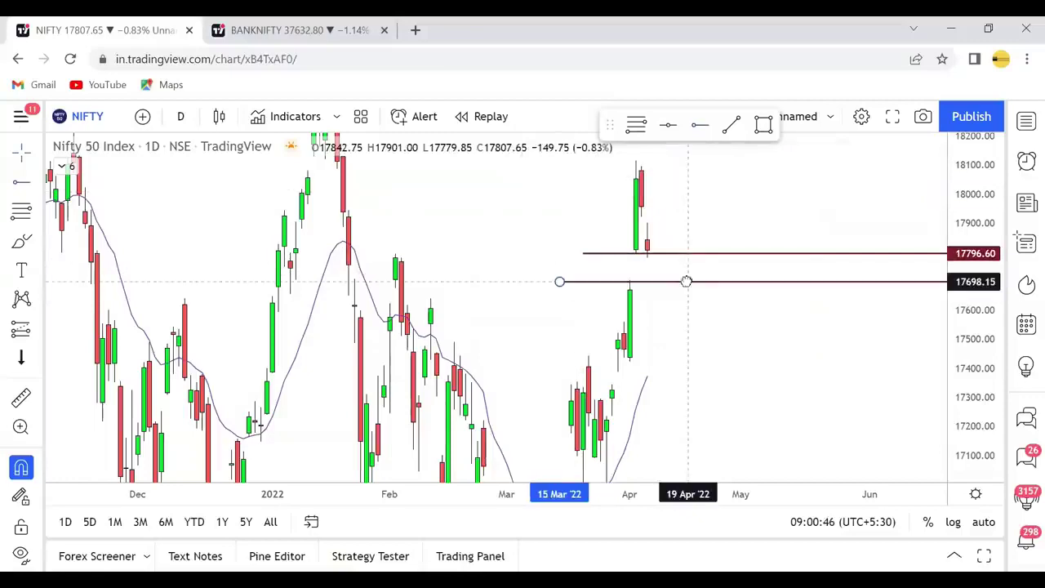
{"action": "left_click_drag", "start_coordinate": [686, 280], "coordinate": [679, 278]}
{"action": "left_click", "coordinate": [772, 318]}
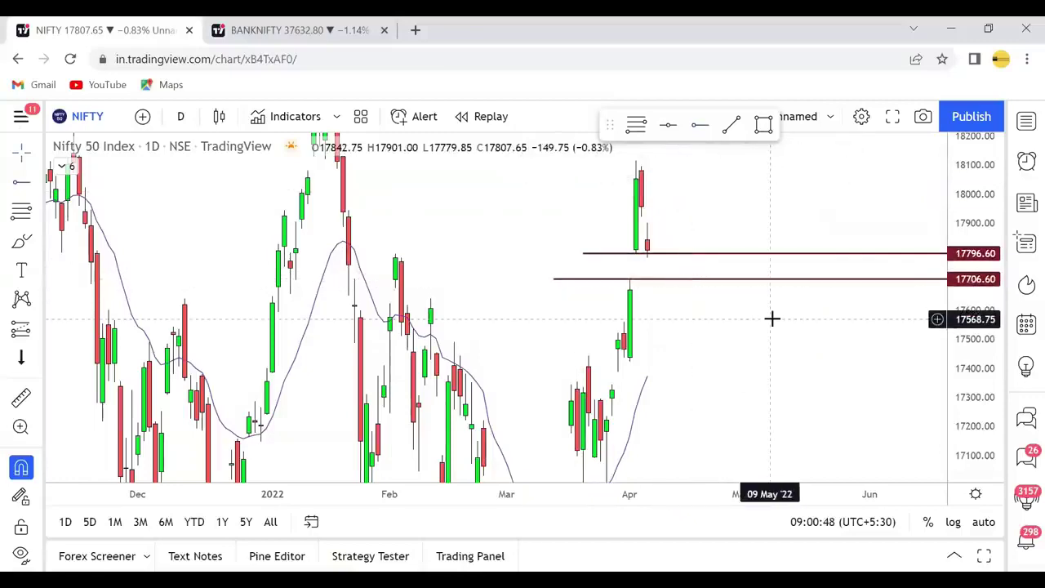
- Switch the Nifty chart to the 5-minute interval and stretch the price scale around the two gap lines
{"action": "left_click", "coordinate": [283, 25]}
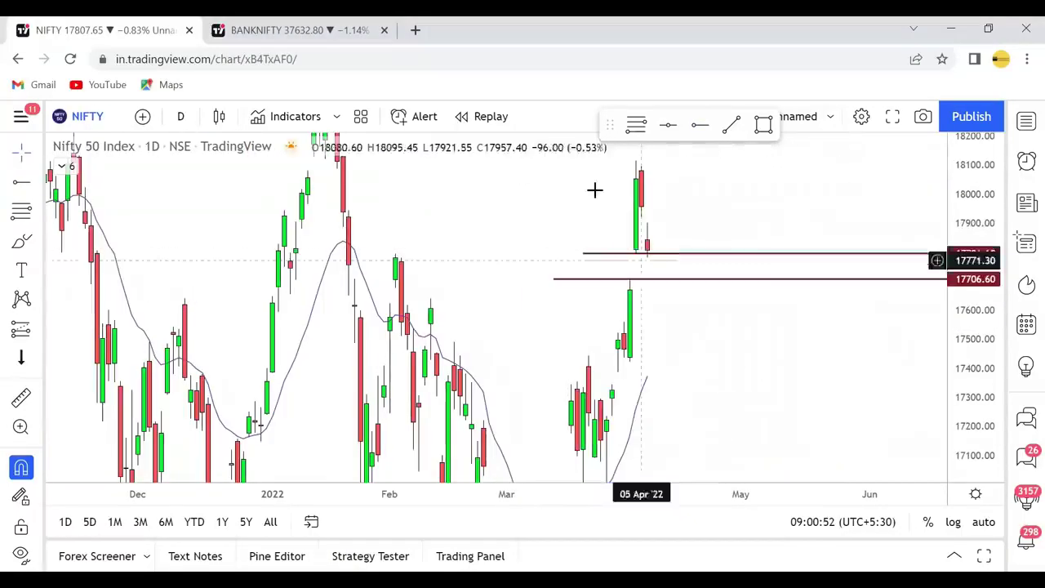
{"action": "left_click", "coordinate": [180, 116]}
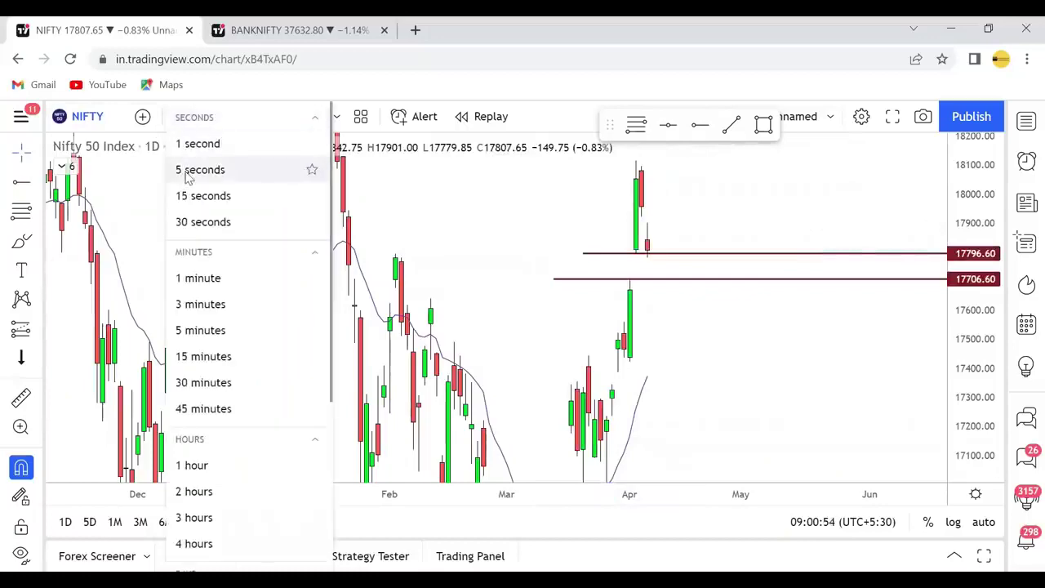
{"action": "left_click", "coordinate": [222, 330]}
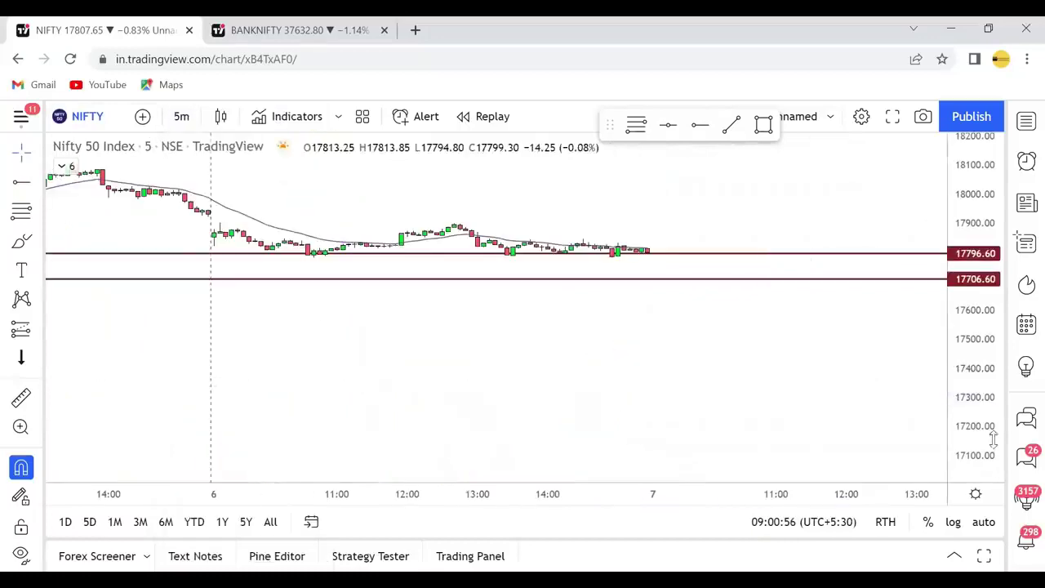
{"action": "left_click_drag", "start_coordinate": [993, 429], "coordinate": [944, 263]}
{"action": "left_click_drag", "start_coordinate": [748, 334], "coordinate": [753, 424]}
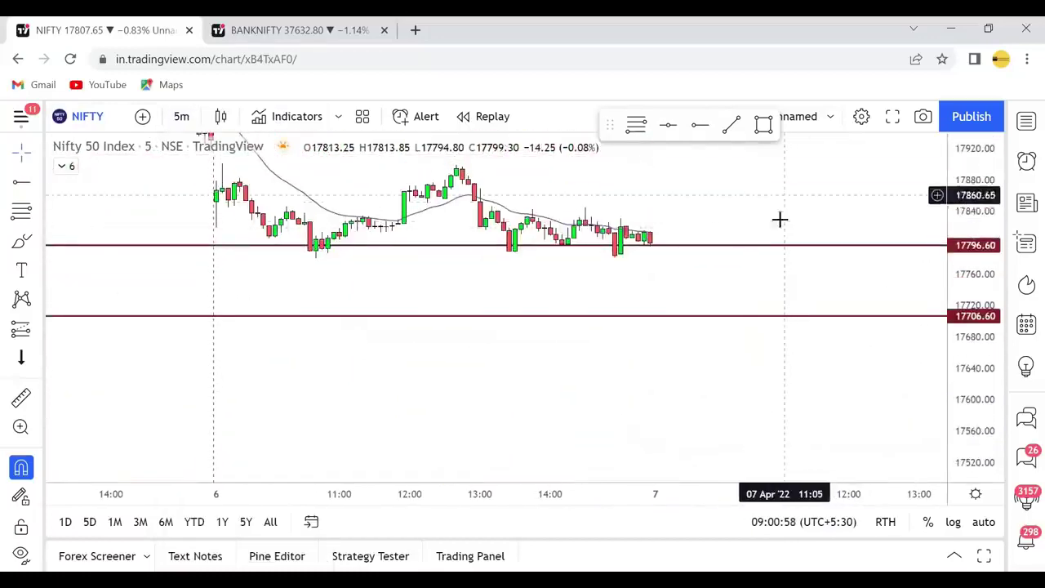
{"action": "left_click_drag", "start_coordinate": [783, 207], "coordinate": [778, 274]}
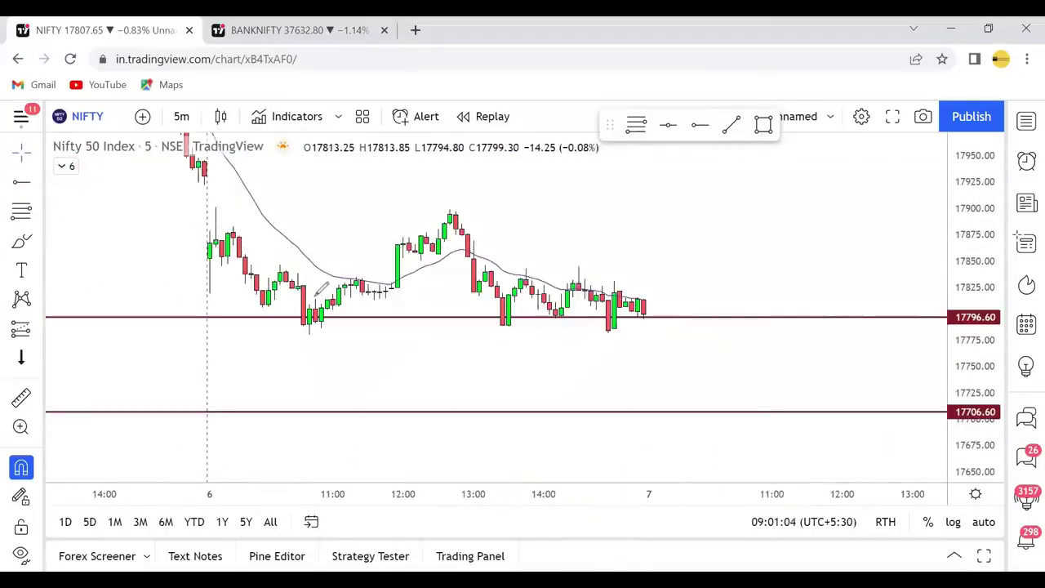
- Circle the three 6 April dips at the 17796.60 line, sketch an arrow up to it, and clear the marks
{"action": "mouse_move", "coordinate": [331, 302]}
{"action": "left_mouse_down"}
{"action": "mouse_move", "coordinate": [314, 294]}
{"action": "mouse_move", "coordinate": [336, 299]}
{"action": "left_mouse_up"}
{"action": "mouse_move", "coordinate": [517, 292]}
{"action": "left_mouse_down"}
{"action": "mouse_move", "coordinate": [483, 325]}
{"action": "mouse_move", "coordinate": [523, 303]}
{"action": "mouse_move", "coordinate": [504, 295]}
{"action": "left_mouse_up"}
{"action": "mouse_move", "coordinate": [622, 292]}
{"action": "left_mouse_down"}
{"action": "mouse_move", "coordinate": [581, 318]}
{"action": "mouse_move", "coordinate": [609, 284]}
{"action": "mouse_move", "coordinate": [627, 296]}
{"action": "left_mouse_up"}
{"action": "left_click_drag", "start_coordinate": [368, 375], "coordinate": [374, 320]}
{"action": "left_click_drag", "start_coordinate": [373, 320], "coordinate": [387, 335]}
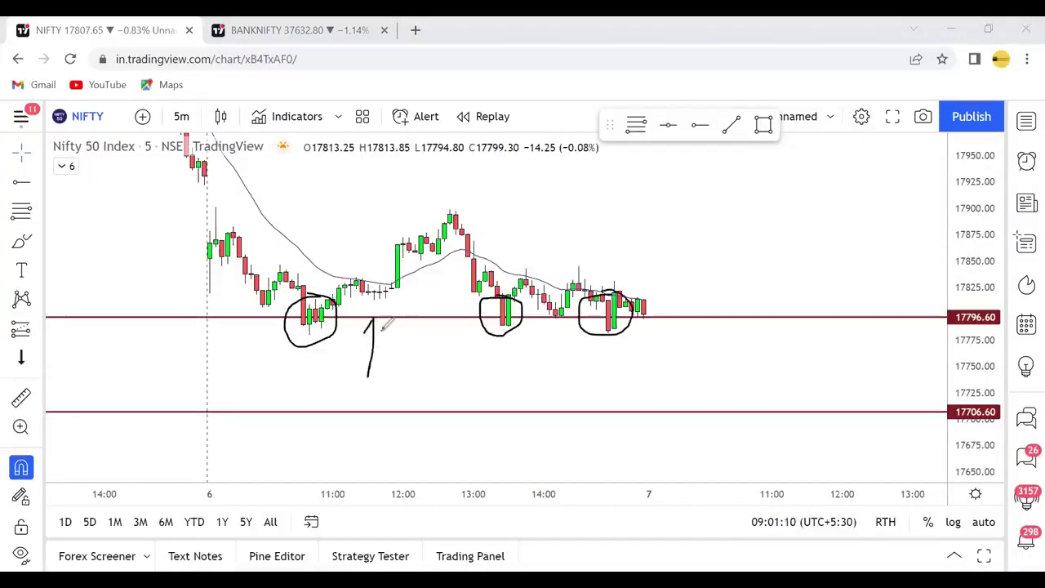
{"action": "key", "text": "Escape"}
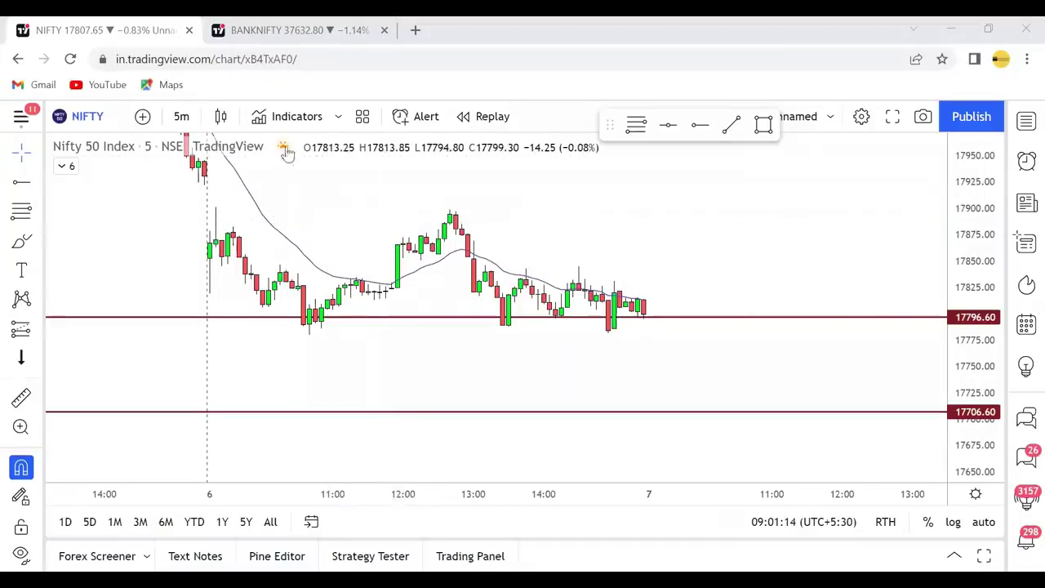
- Draw dotted black horizontal rays at the 6 April high, 17901.60, and low, 17781.45
{"action": "left_click", "coordinate": [699, 125]}
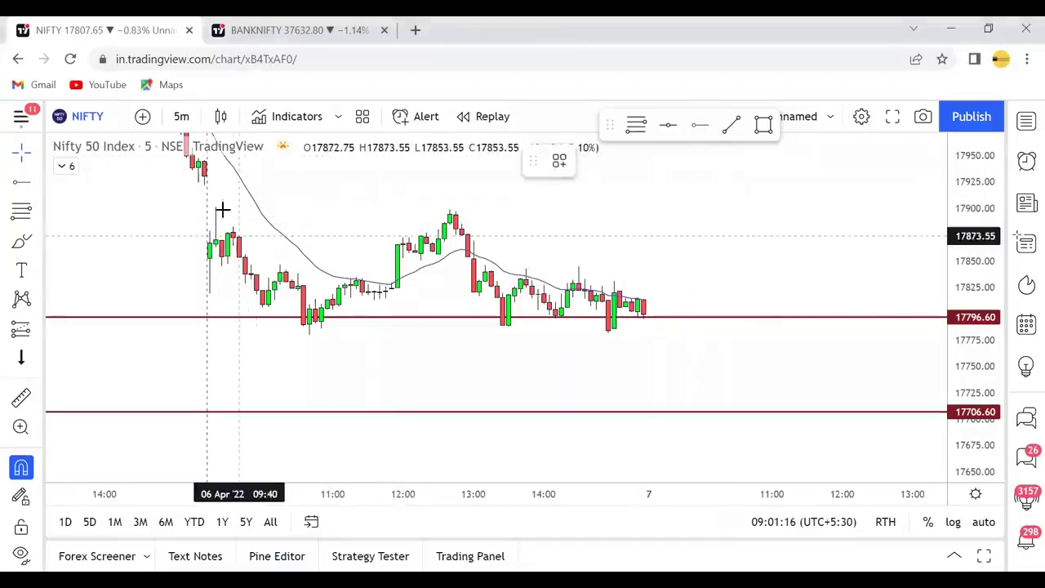
{"action": "left_click", "coordinate": [199, 208]}
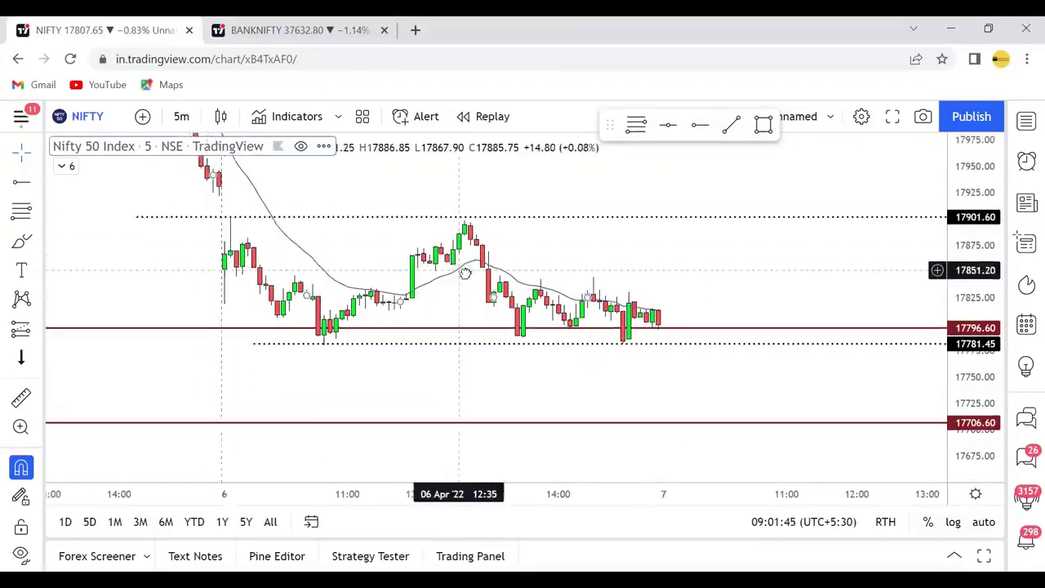
- Draw a horizontal ray at 17920.20, just below the 5 April closing candles, and style it as a solid dark red line
{"action": "left_click", "coordinate": [699, 125]}
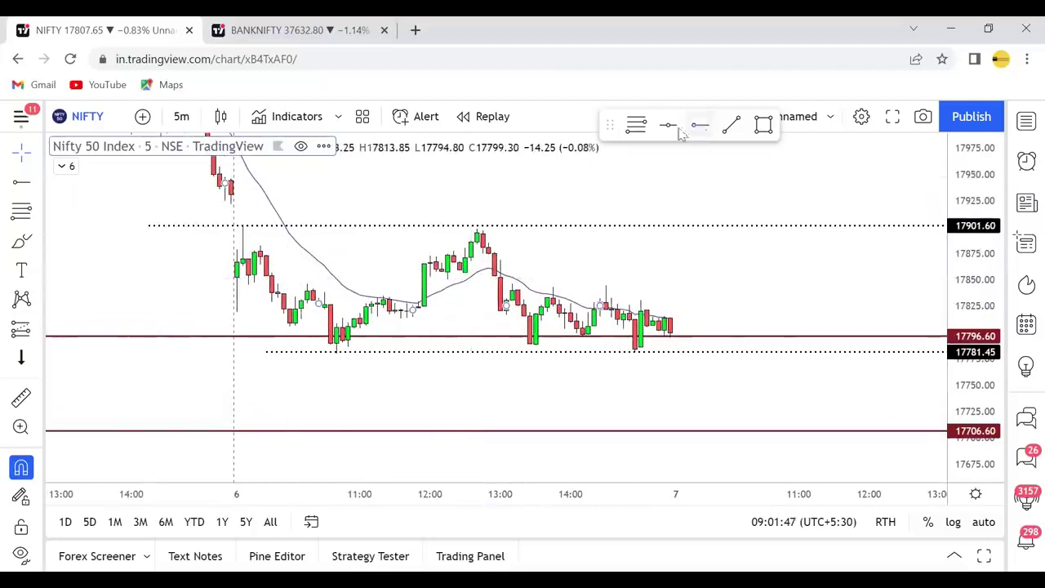
{"action": "left_click", "coordinate": [91, 205]}
{"action": "left_click", "coordinate": [679, 161]}
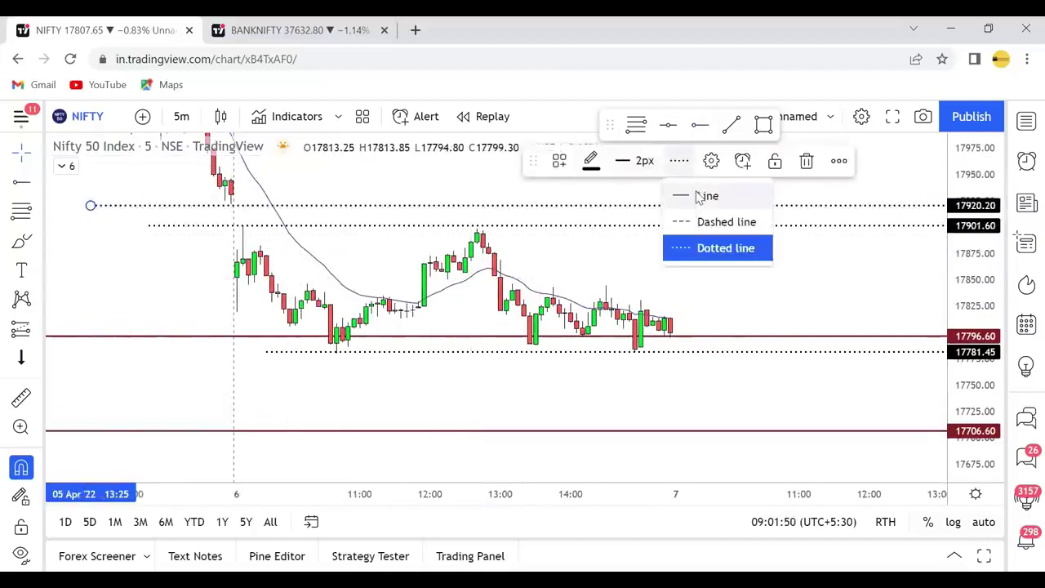
{"action": "left_click", "coordinate": [690, 196]}
{"action": "left_click", "coordinate": [591, 161]}
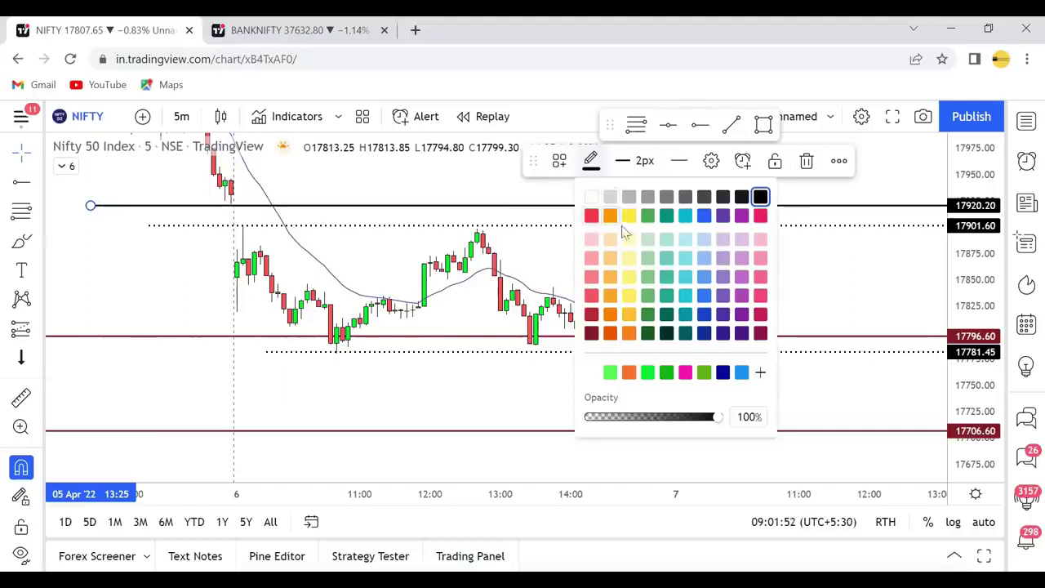
{"action": "left_click", "coordinate": [591, 334]}
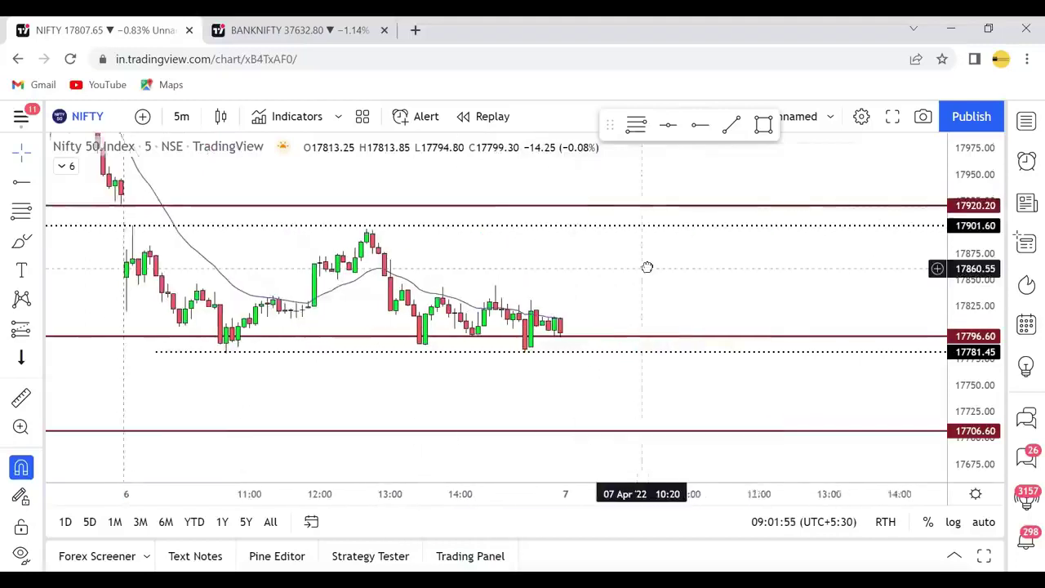
- Show the dotted pivot point levels on the 5-minute Nifty chart
{"action": "left_click_drag", "start_coordinate": [648, 266], "coordinate": [655, 264]}
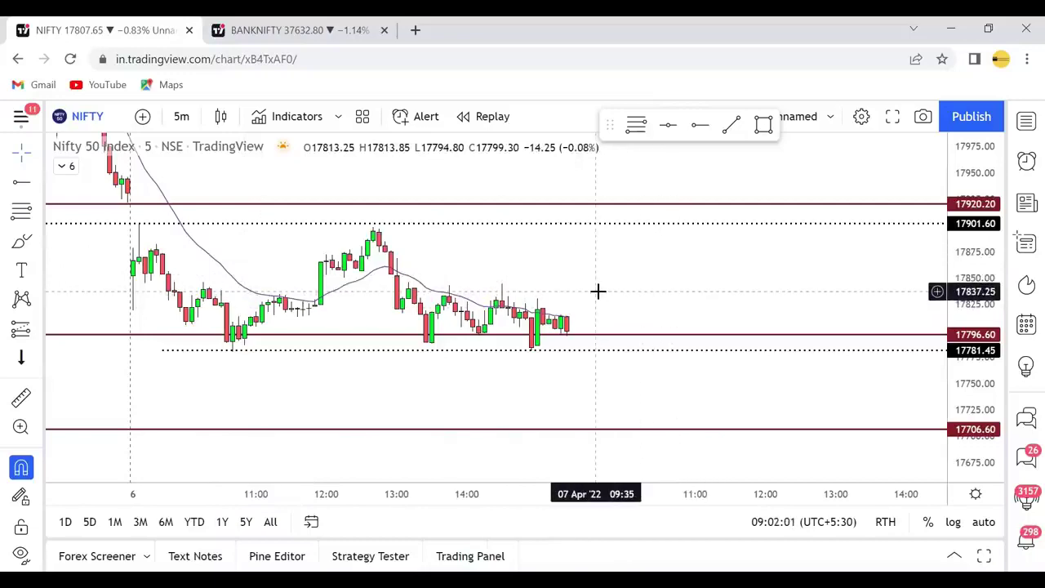
{"action": "left_click", "coordinate": [679, 195]}
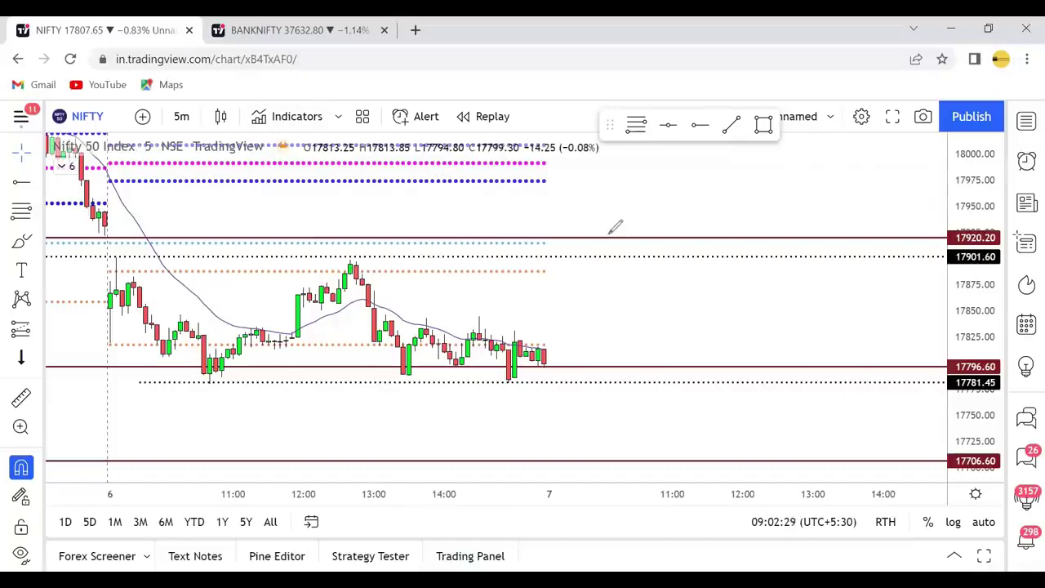
- Mark the 17901.60 to 17920.20 zone, sketch a bounce from the 17781.45 to 17796.60 zone, and clear the freehand marks
{"action": "mouse_move", "coordinate": [608, 233]}
{"action": "left_mouse_down"}
{"action": "mouse_move", "coordinate": [620, 241]}
{"action": "mouse_move", "coordinate": [676, 193]}
{"action": "left_mouse_up"}
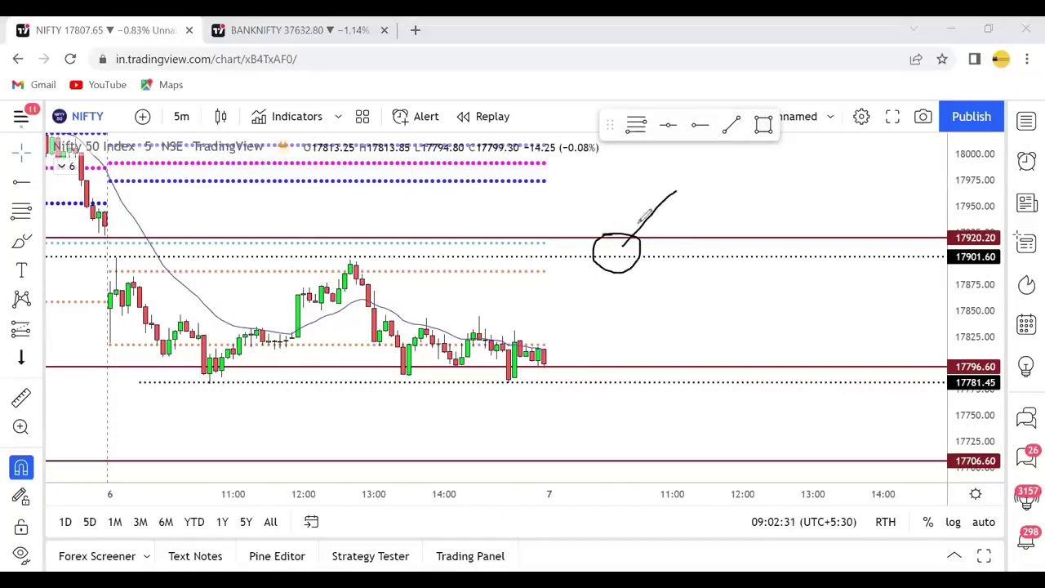
{"action": "mouse_move", "coordinate": [631, 220]}
{"action": "left_mouse_down"}
{"action": "mouse_move", "coordinate": [657, 235]}
{"action": "mouse_move", "coordinate": [653, 250]}
{"action": "mouse_move", "coordinate": [628, 261]}
{"action": "mouse_move", "coordinate": [634, 241]}
{"action": "left_mouse_up"}
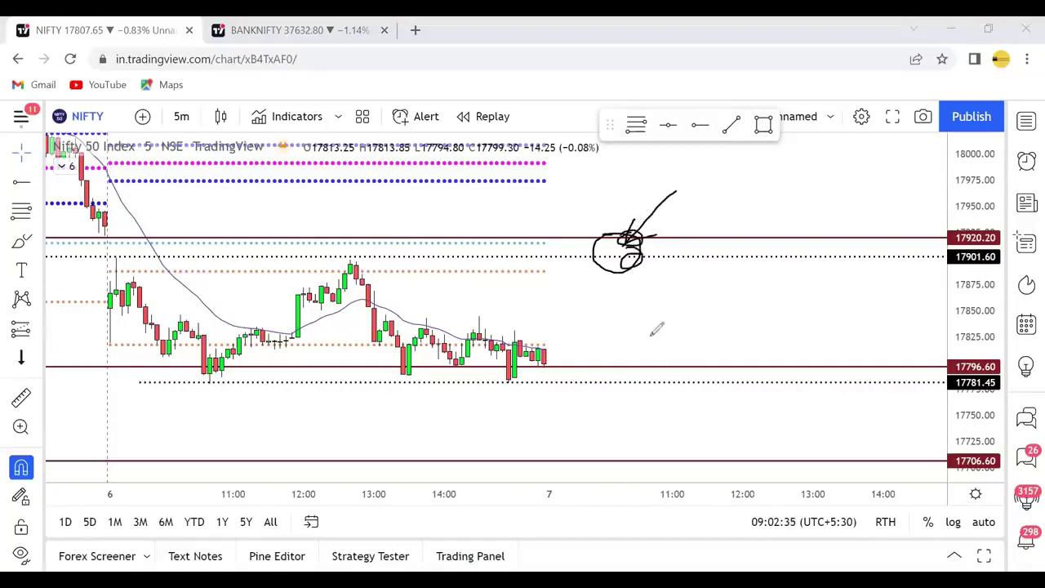
{"action": "mouse_move", "coordinate": [600, 334]}
{"action": "left_mouse_down"}
{"action": "mouse_move", "coordinate": [648, 368]}
{"action": "mouse_move", "coordinate": [677, 353]}
{"action": "mouse_move", "coordinate": [654, 374]}
{"action": "mouse_move", "coordinate": [658, 363]}
{"action": "mouse_move", "coordinate": [674, 377]}
{"action": "mouse_move", "coordinate": [696, 315]}
{"action": "mouse_move", "coordinate": [718, 324]}
{"action": "left_mouse_up"}
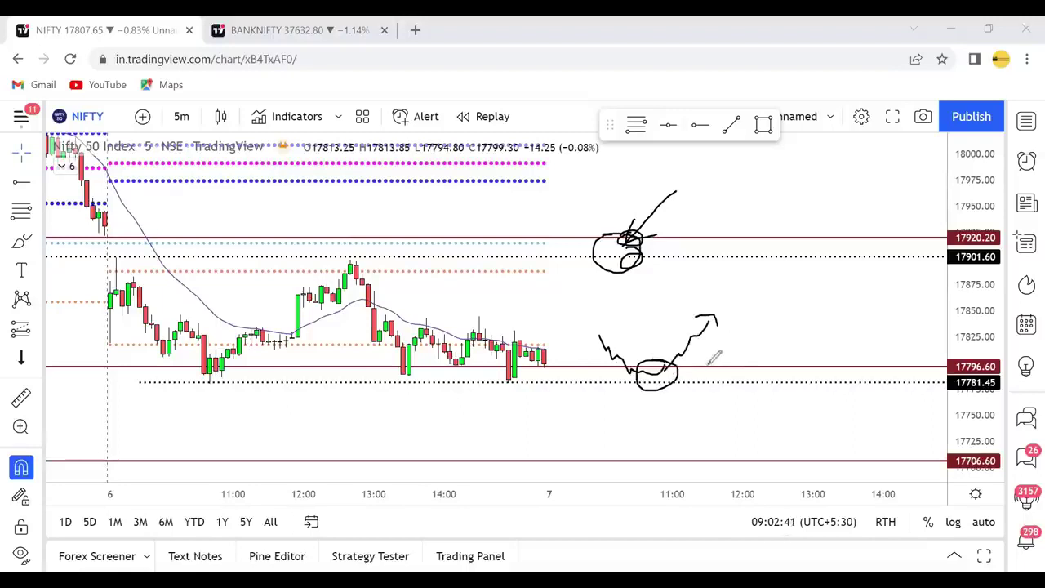
{"action": "left_click_drag", "start_coordinate": [701, 365], "coordinate": [715, 369]}
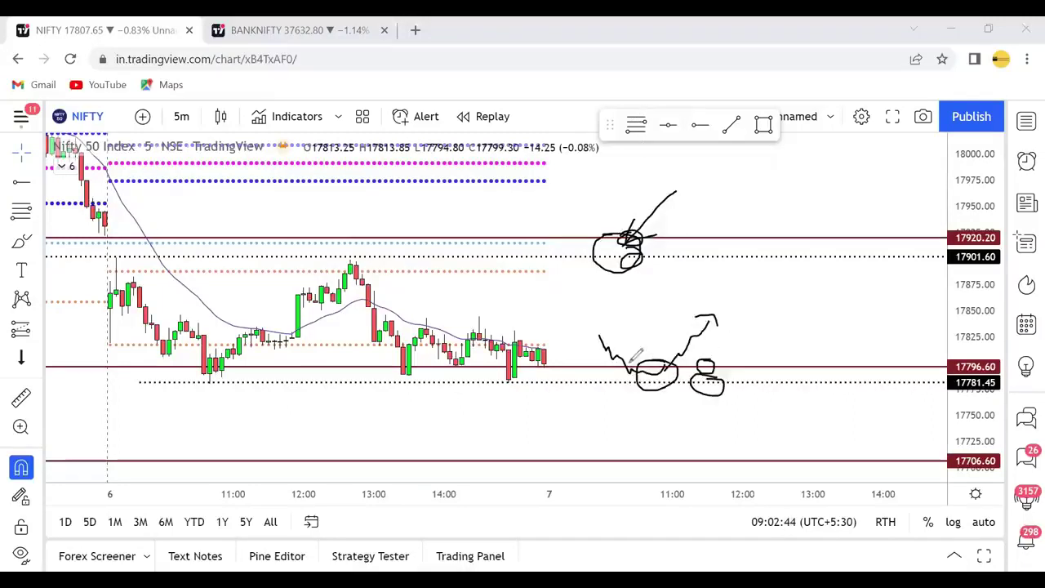
{"action": "key", "text": "e"}
{"action": "mouse_move", "coordinate": [619, 440]}
{"action": "left_mouse_down"}
{"action": "mouse_move", "coordinate": [635, 409]}
{"action": "mouse_move", "coordinate": [639, 422]}
{"action": "mouse_move", "coordinate": [649, 381]}
{"action": "mouse_move", "coordinate": [658, 387]}
{"action": "mouse_move", "coordinate": [648, 345]}
{"action": "mouse_move", "coordinate": [662, 287]}
{"action": "mouse_move", "coordinate": [653, 299]}
{"action": "mouse_move", "coordinate": [743, 213]}
{"action": "mouse_move", "coordinate": [753, 230]}
{"action": "mouse_move", "coordinate": [823, 155]}
{"action": "mouse_move", "coordinate": [833, 176]}
{"action": "left_mouse_up"}
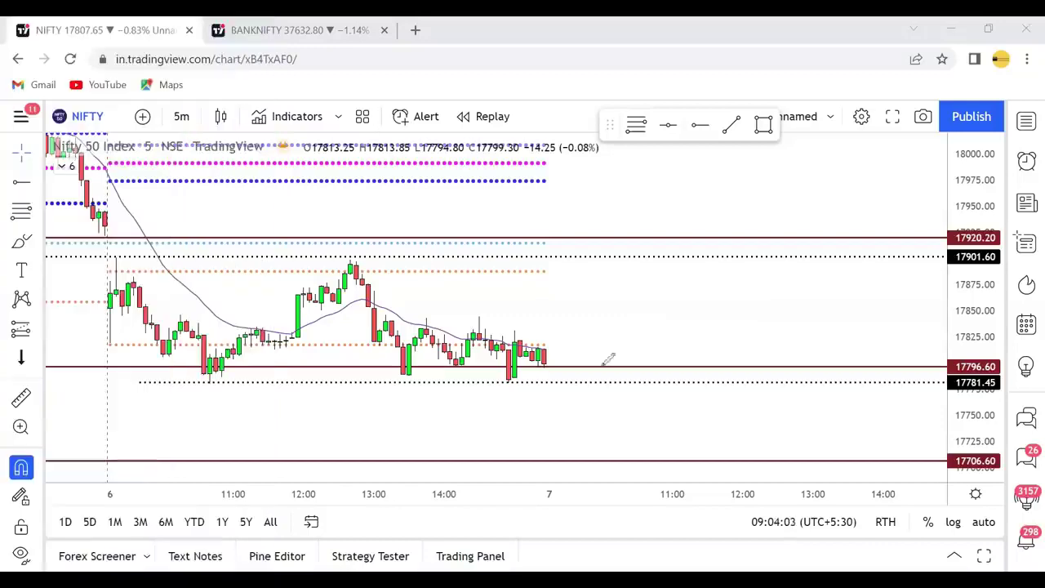
- Circle the last Nifty candles of 6 April freehand and sketch a drop to the 17706.60 support line
{"action": "left_click_drag", "start_coordinate": [540, 342], "coordinate": [581, 354]}
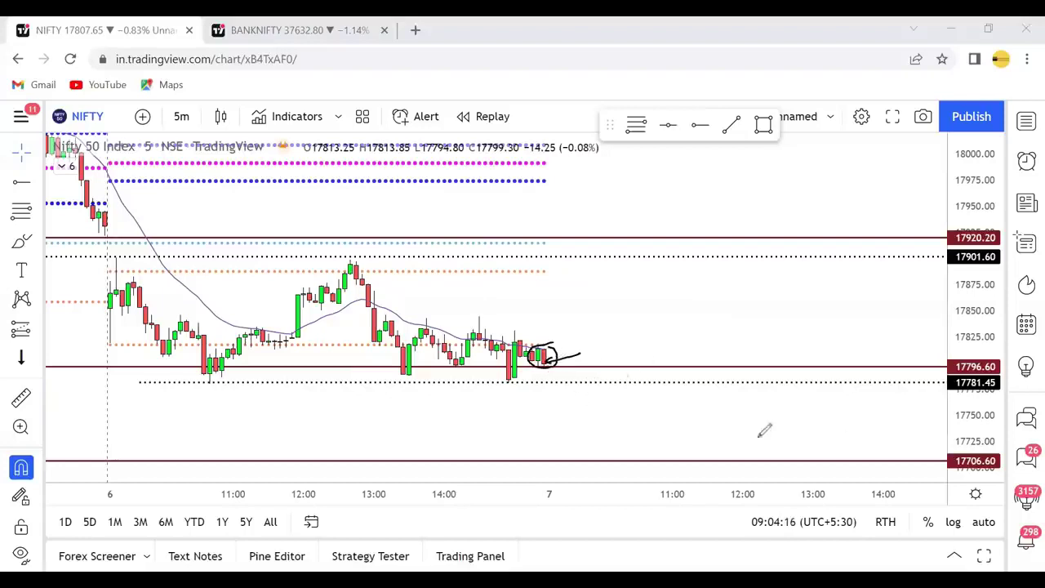
{"action": "left_click_drag", "start_coordinate": [595, 455], "coordinate": [597, 459]}
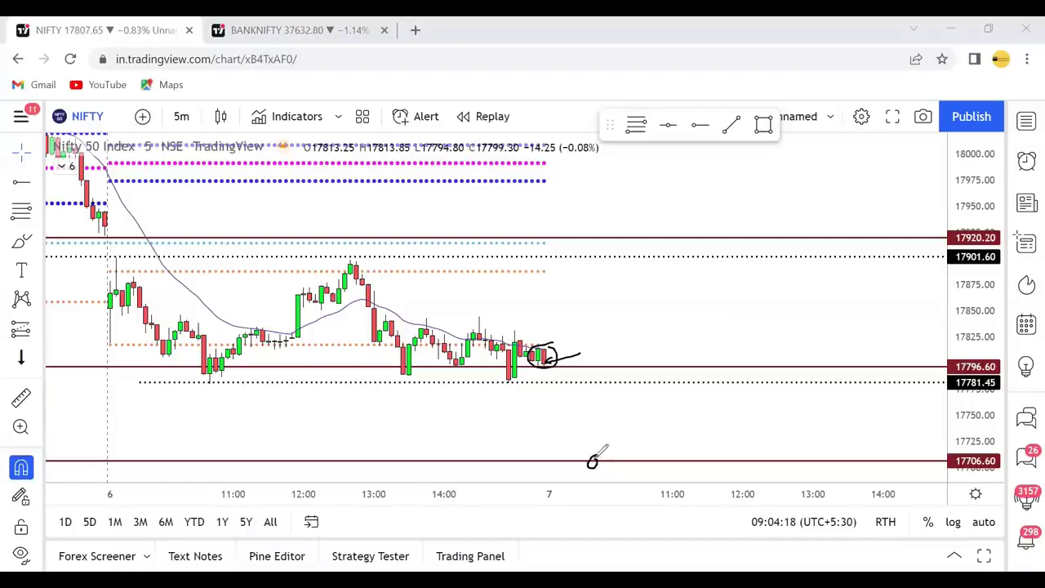
{"action": "mouse_move", "coordinate": [562, 358]}
{"action": "left_mouse_down"}
{"action": "mouse_move", "coordinate": [581, 441]}
{"action": "mouse_move", "coordinate": [572, 447]}
{"action": "mouse_move", "coordinate": [605, 433]}
{"action": "mouse_move", "coordinate": [586, 461]}
{"action": "mouse_move", "coordinate": [596, 430]}
{"action": "mouse_move", "coordinate": [589, 438]}
{"action": "left_mouse_up"}
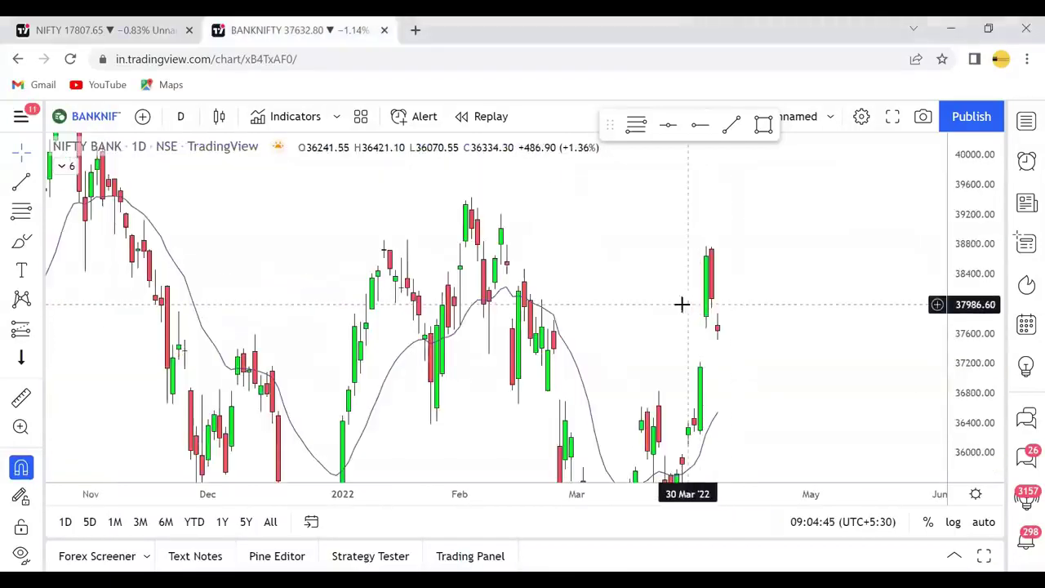
- Draw dark red horizontal rays on the Bank Nifty daily chart at 37229.90, just above the pre-gap candle, and at 37668.55
{"action": "left_click", "coordinate": [700, 124]}
{"action": "left_click", "coordinate": [636, 361]}
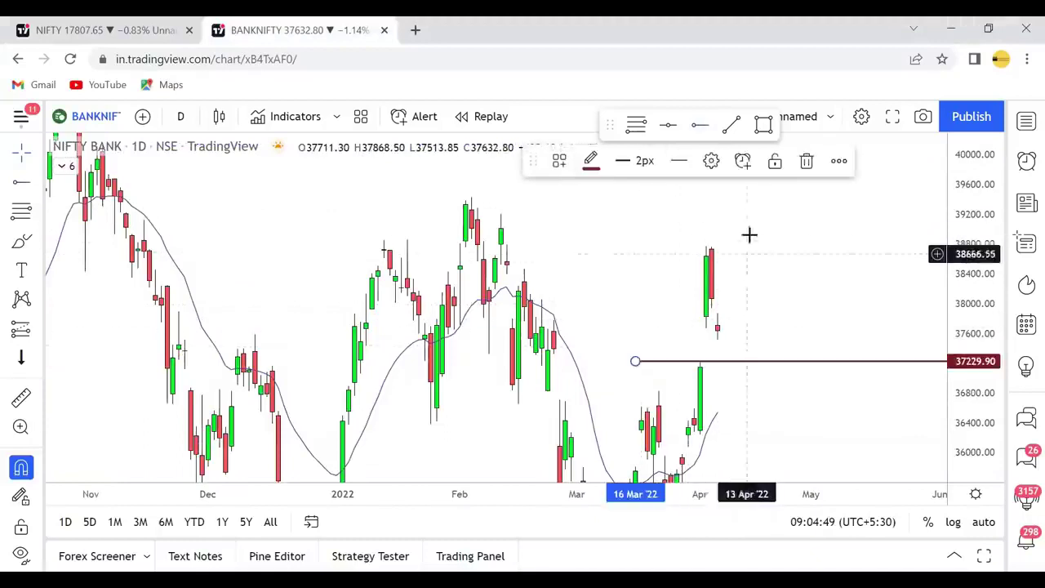
{"action": "left_click_drag", "start_coordinate": [804, 254], "coordinate": [774, 258]}
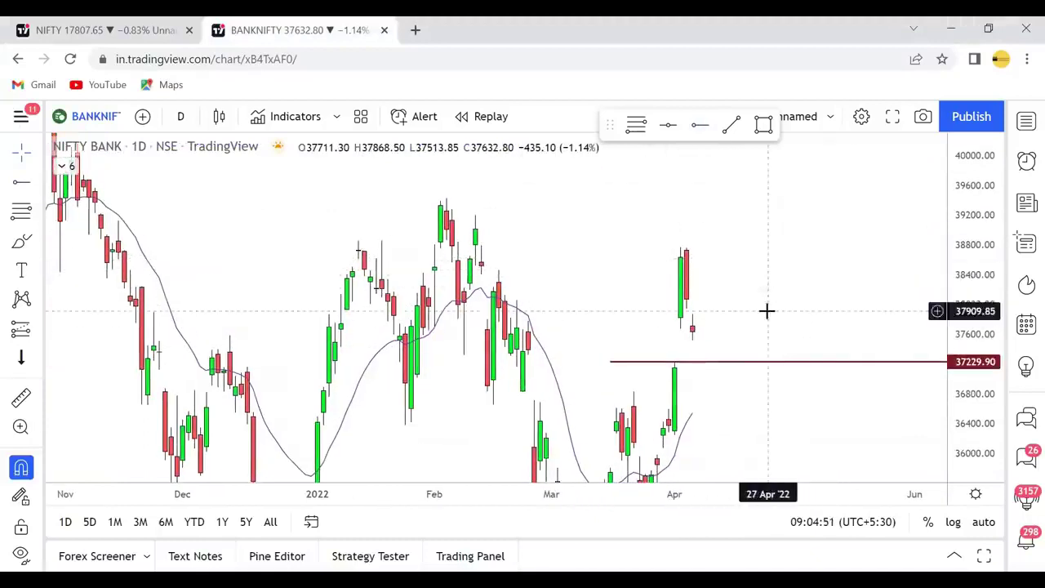
{"action": "left_click", "coordinate": [699, 124]}
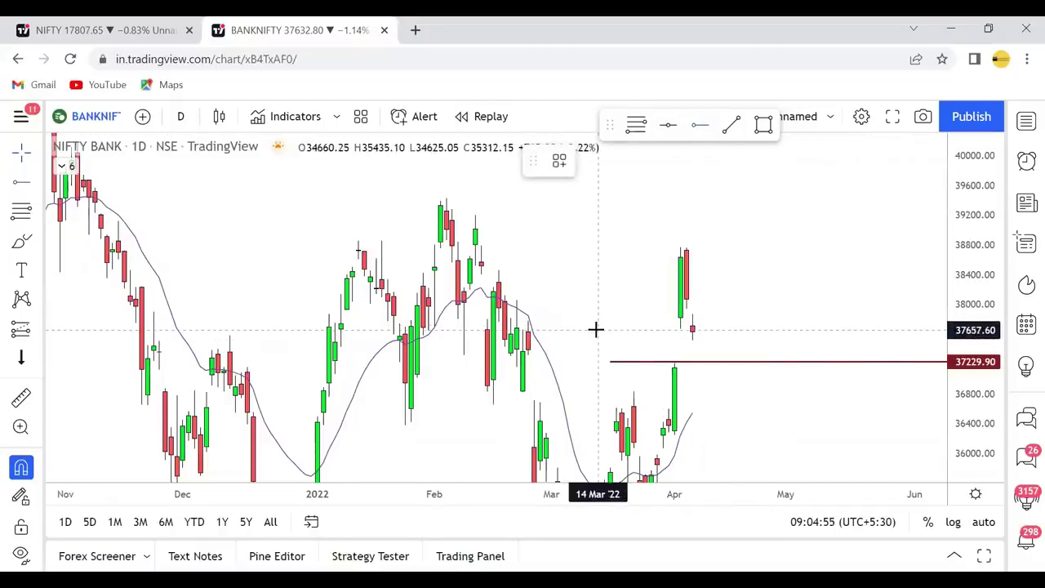
{"action": "left_click", "coordinate": [597, 329]}
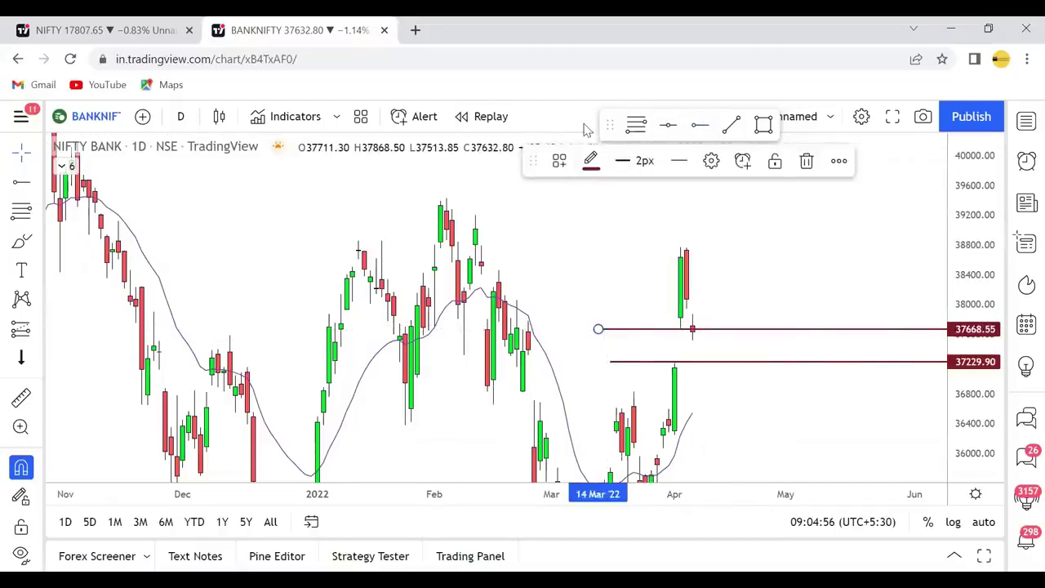
- Cross out the gap between the two Bank Nifty rays freehand and clear the marks
{"action": "mouse_move", "coordinate": [671, 319]}
{"action": "left_mouse_down"}
{"action": "mouse_move", "coordinate": [665, 344]}
{"action": "mouse_move", "coordinate": [620, 356]}
{"action": "left_mouse_up"}
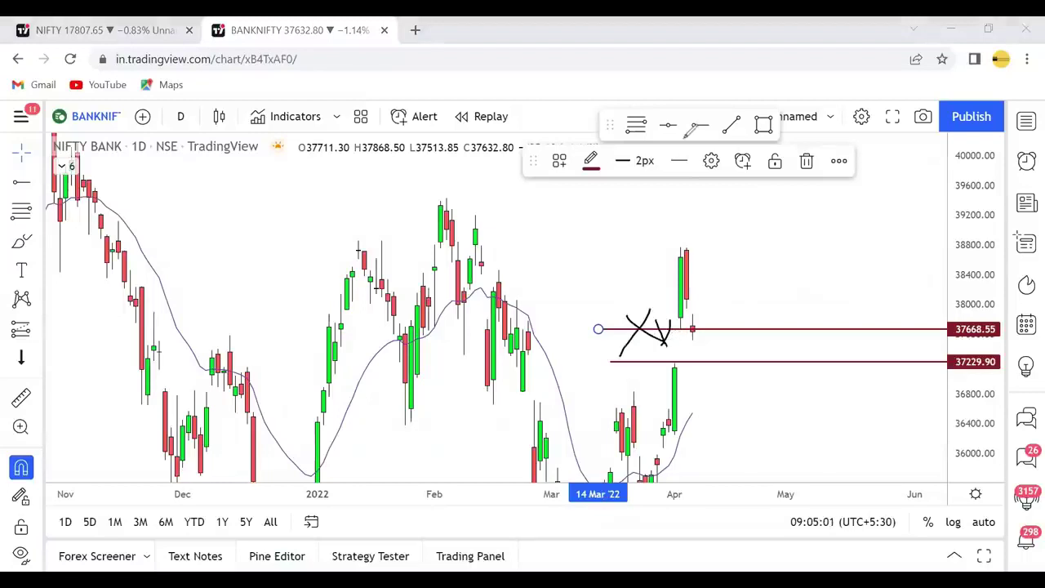
{"action": "key", "text": "ctrl+z"}
{"action": "key", "text": "ctrl+z"}
{"action": "key", "text": "ctrl+z"}
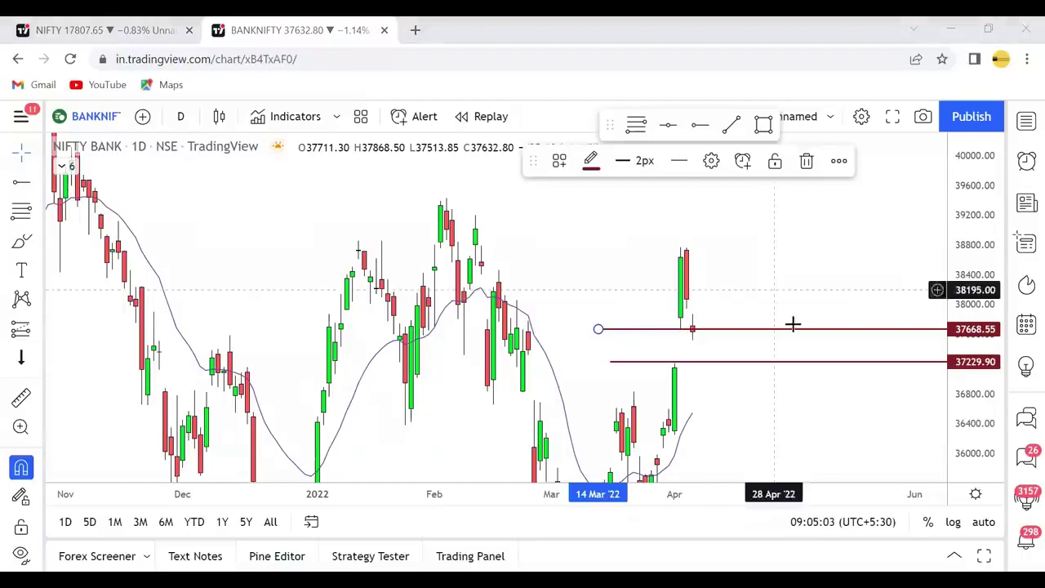
- Lower the upper Bank Nifty ray to 37504.05, just below the latest daily candle
{"action": "left_click_drag", "start_coordinate": [795, 336], "coordinate": [794, 349]}
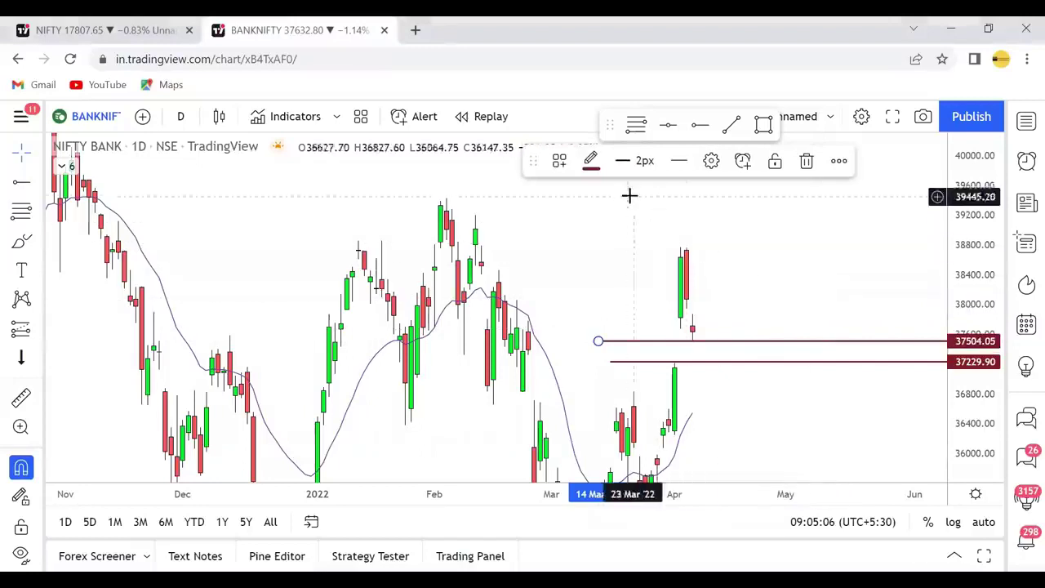
{"action": "left_click", "coordinate": [795, 291]}
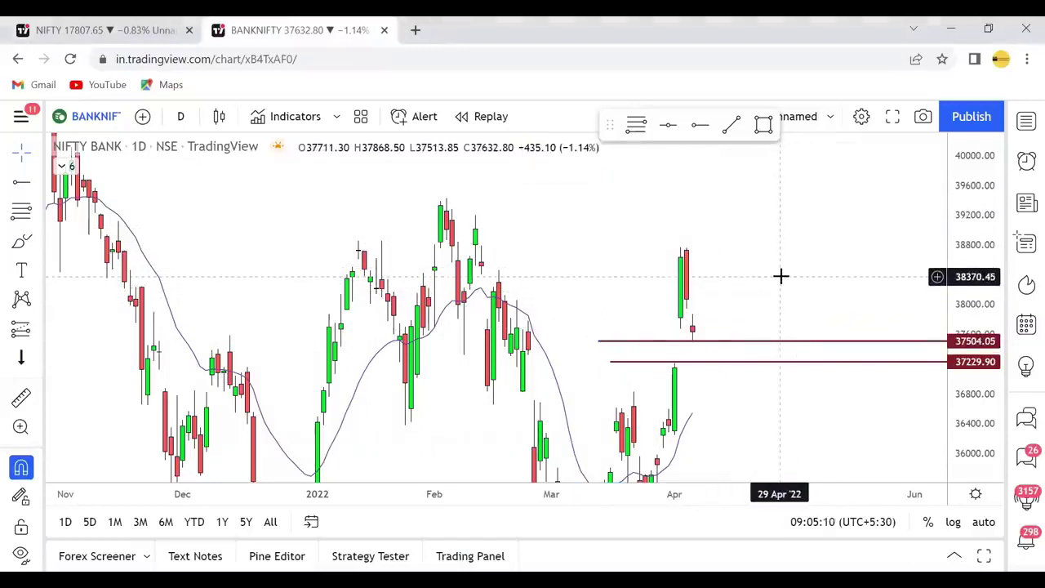
- Switch the Bank Nifty chart to 5 minutes and draw dotted black horizontal rays near the 6 April low, 37527.65, and high, 37877.15
{"action": "left_click", "coordinate": [181, 116]}
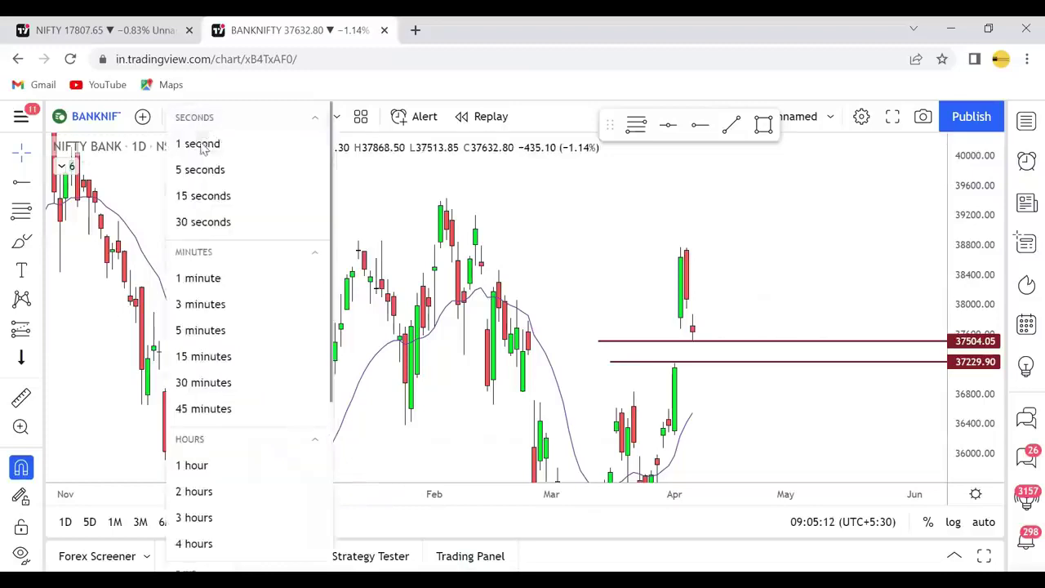
{"action": "left_click", "coordinate": [210, 332]}
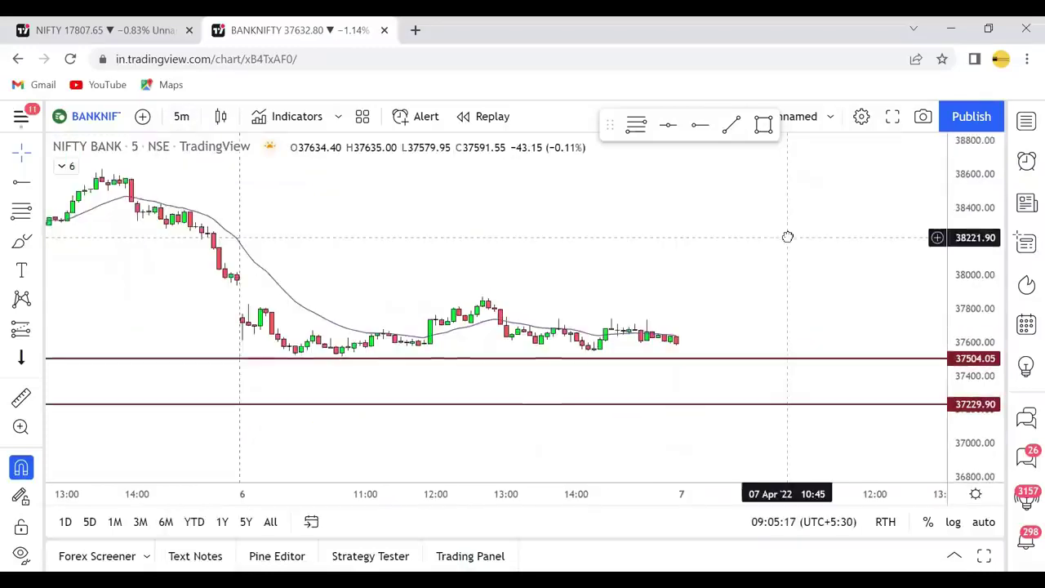
{"action": "left_click", "coordinate": [701, 125]}
{"action": "left_click", "coordinate": [109, 374]}
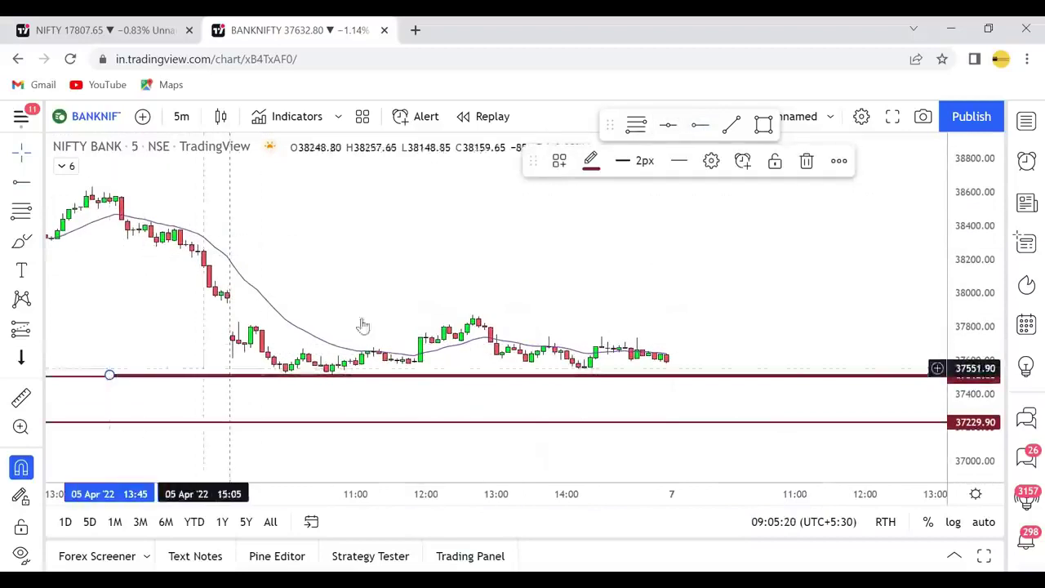
{"action": "left_click", "coordinate": [636, 124]}
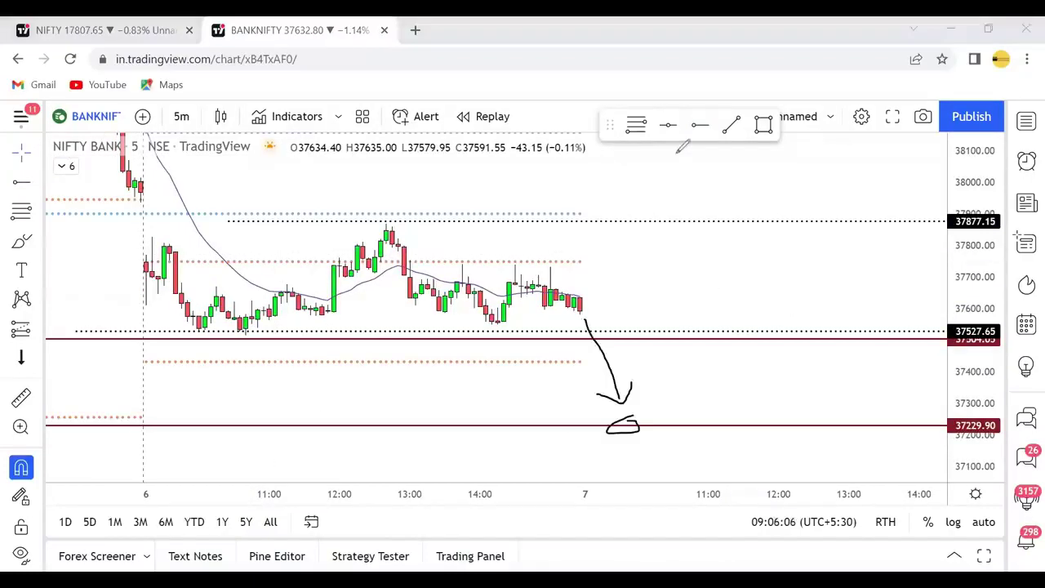
- Sketch a fall and recovery around 37229.90, circle the 37504.05 to 37527.65 zone, and clear the freehand marks before sketching the move again
{"action": "mouse_move", "coordinate": [629, 412]}
{"action": "left_mouse_down"}
{"action": "mouse_move", "coordinate": [631, 447]}
{"action": "mouse_move", "coordinate": [671, 415]}
{"action": "left_mouse_up"}
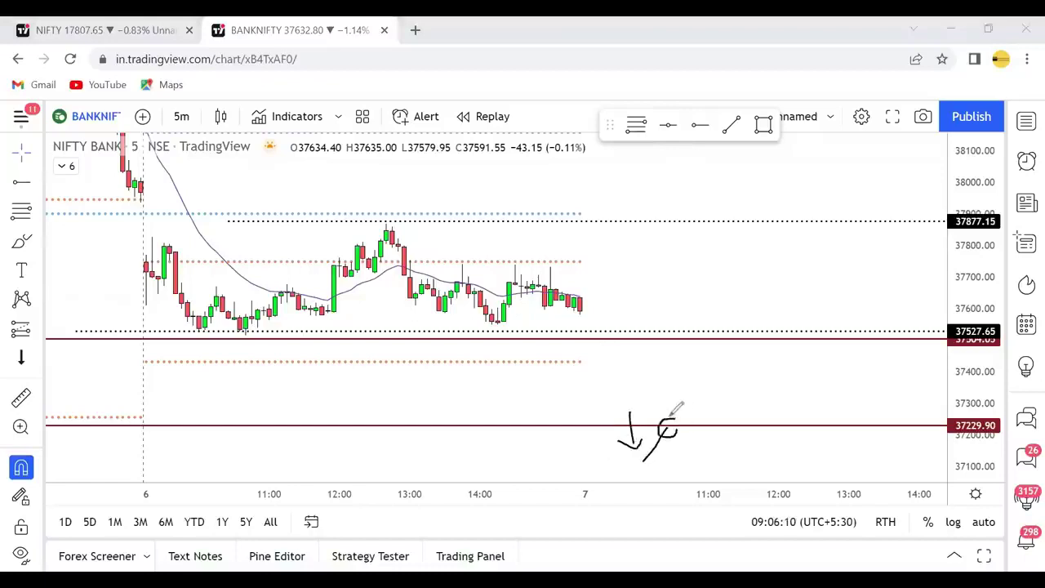
{"action": "left_click_drag", "start_coordinate": [671, 416], "coordinate": [678, 422]}
{"action": "mouse_move", "coordinate": [678, 422]}
{"action": "left_mouse_down"}
{"action": "mouse_move", "coordinate": [694, 401]}
{"action": "mouse_move", "coordinate": [695, 414]}
{"action": "left_mouse_up"}
{"action": "left_click_drag", "start_coordinate": [728, 328], "coordinate": [732, 327]}
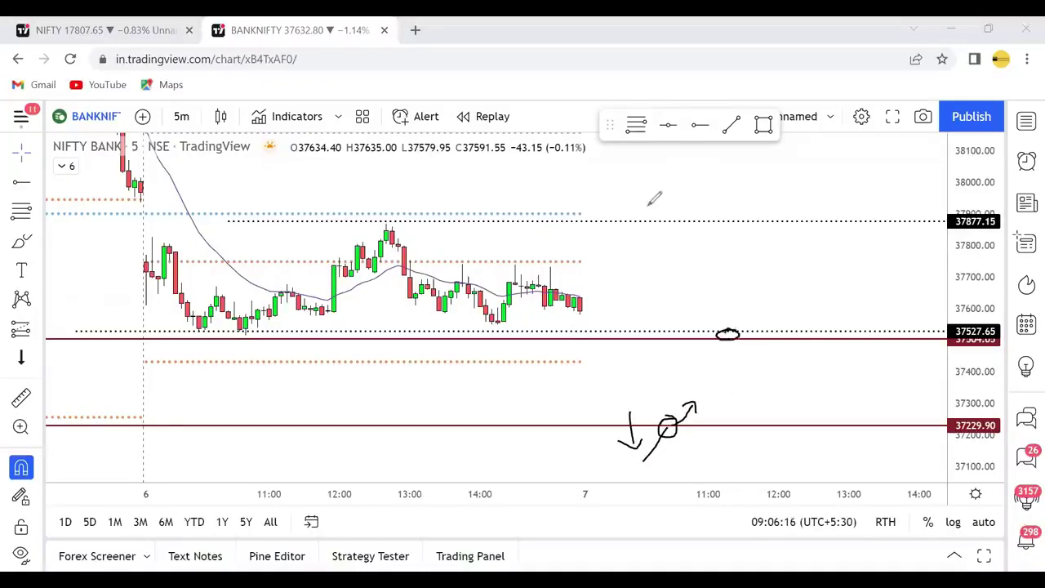
{"action": "key", "text": "e"}
{"action": "mouse_move", "coordinate": [671, 413]}
{"action": "left_mouse_down"}
{"action": "mouse_move", "coordinate": [693, 422]}
{"action": "mouse_move", "coordinate": [718, 404]}
{"action": "mouse_move", "coordinate": [704, 406]}
{"action": "mouse_move", "coordinate": [722, 408]}
{"action": "left_mouse_up"}
{"action": "mouse_move", "coordinate": [702, 456]}
{"action": "left_mouse_down"}
{"action": "mouse_move", "coordinate": [804, 382]}
{"action": "mouse_move", "coordinate": [788, 392]}
{"action": "left_mouse_up"}
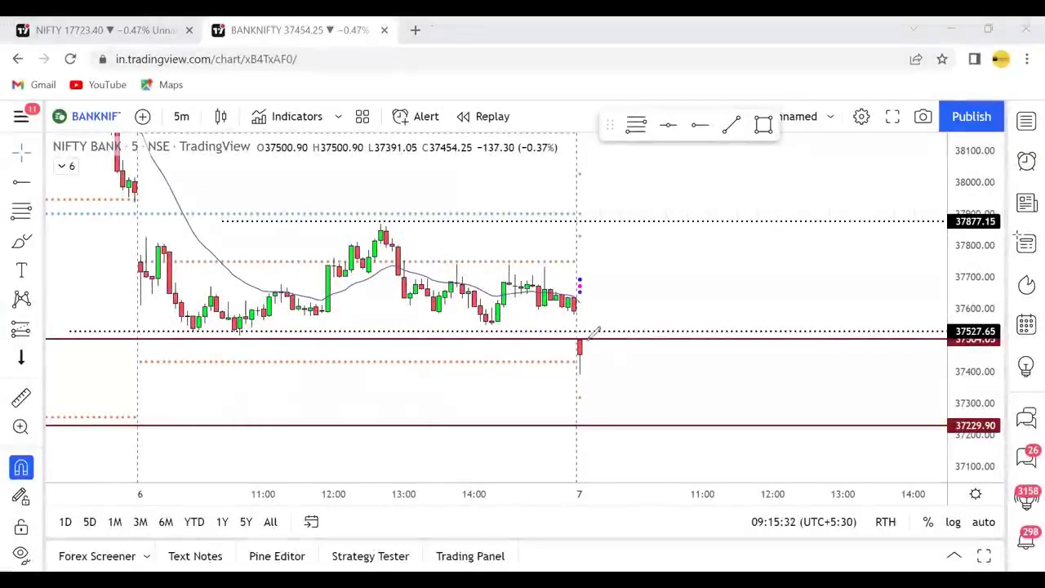
- Circle the opening 7 April Bank Nifty candle and sketch one arrow falling towards 37229.90 and another rising above 37527.65
{"action": "mouse_move", "coordinate": [586, 333]}
{"action": "left_mouse_down"}
{"action": "mouse_move", "coordinate": [571, 359]}
{"action": "mouse_move", "coordinate": [605, 365]}
{"action": "mouse_move", "coordinate": [594, 329]}
{"action": "mouse_move", "coordinate": [588, 370]}
{"action": "mouse_move", "coordinate": [596, 405]}
{"action": "mouse_move", "coordinate": [608, 400]}
{"action": "left_mouse_up"}
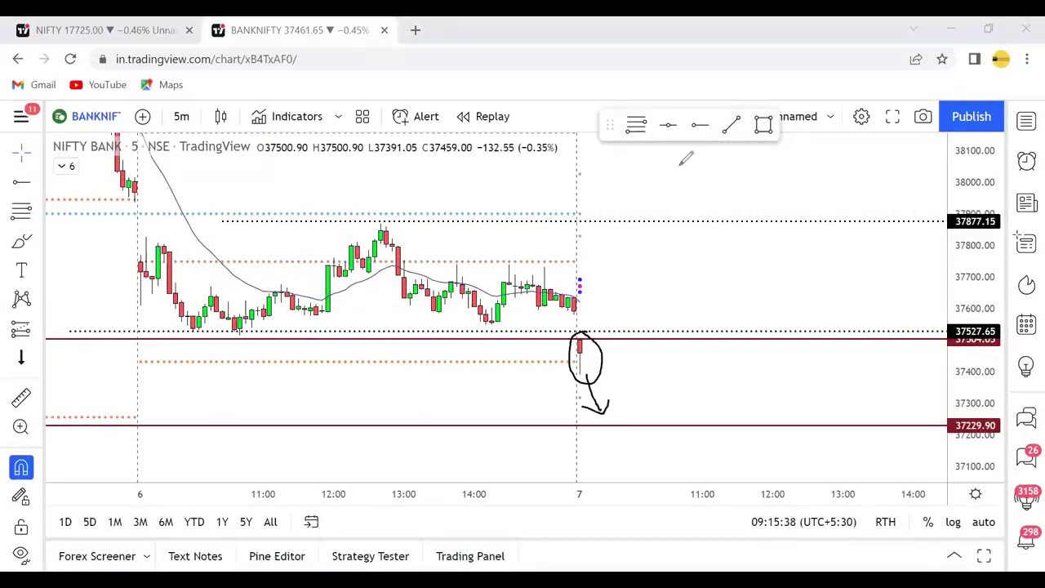
{"action": "key", "text": "e"}
{"action": "mouse_move", "coordinate": [579, 340]}
{"action": "left_mouse_down"}
{"action": "mouse_move", "coordinate": [562, 357]}
{"action": "mouse_move", "coordinate": [602, 353]}
{"action": "mouse_move", "coordinate": [592, 345]}
{"action": "left_mouse_up"}
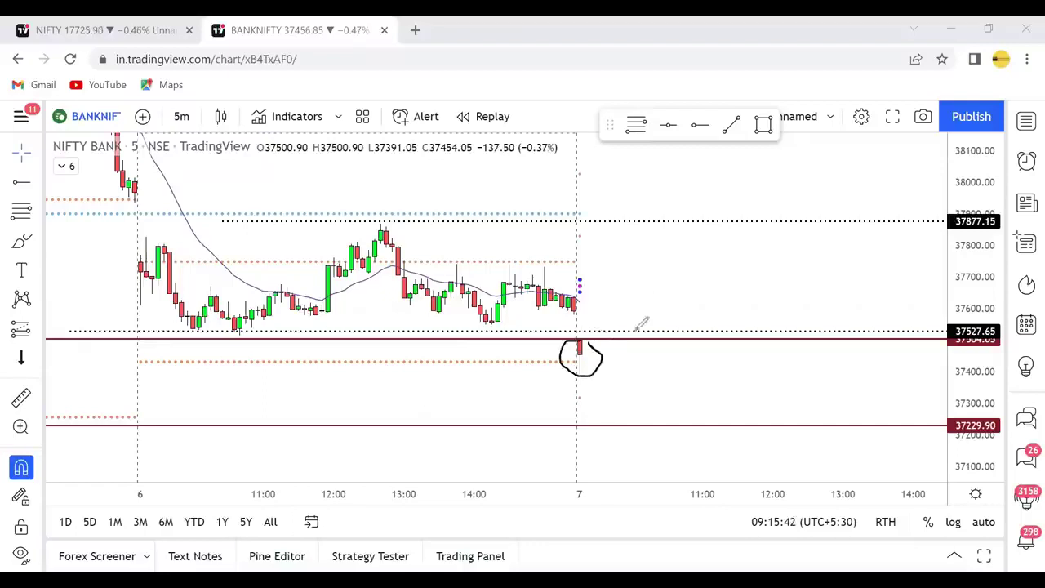
{"action": "mouse_move", "coordinate": [653, 331]}
{"action": "left_mouse_down"}
{"action": "mouse_move", "coordinate": [650, 346]}
{"action": "mouse_move", "coordinate": [651, 335]}
{"action": "mouse_move", "coordinate": [609, 340]}
{"action": "mouse_move", "coordinate": [635, 324]}
{"action": "mouse_move", "coordinate": [627, 314]}
{"action": "mouse_move", "coordinate": [638, 333]}
{"action": "left_mouse_up"}
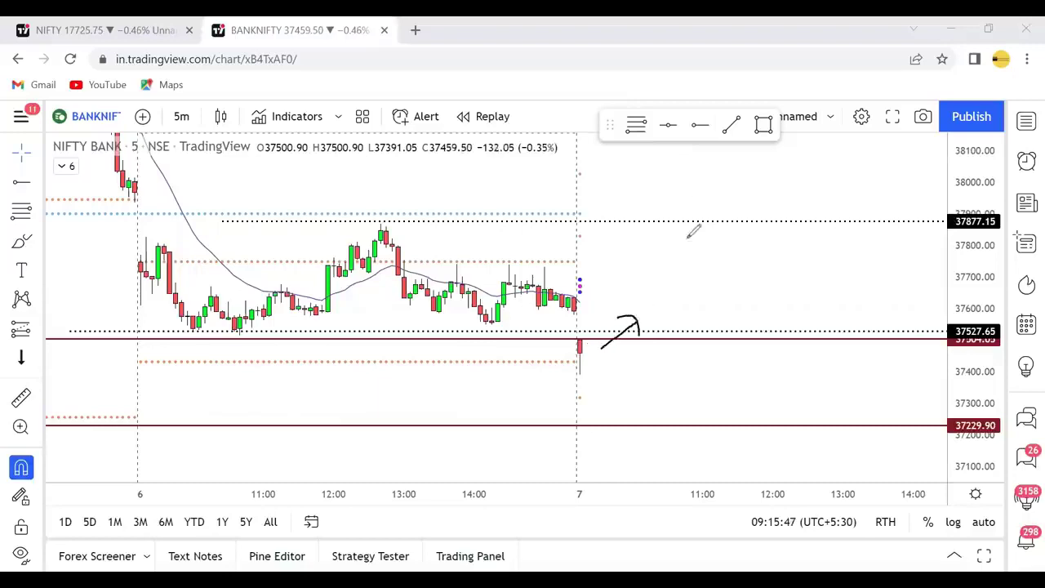
- Return to the Nifty chart, circle the opening candle, sketch arrows falling to 17706.60, and clear the marks
{"action": "left_click", "coordinate": [93, 25]}
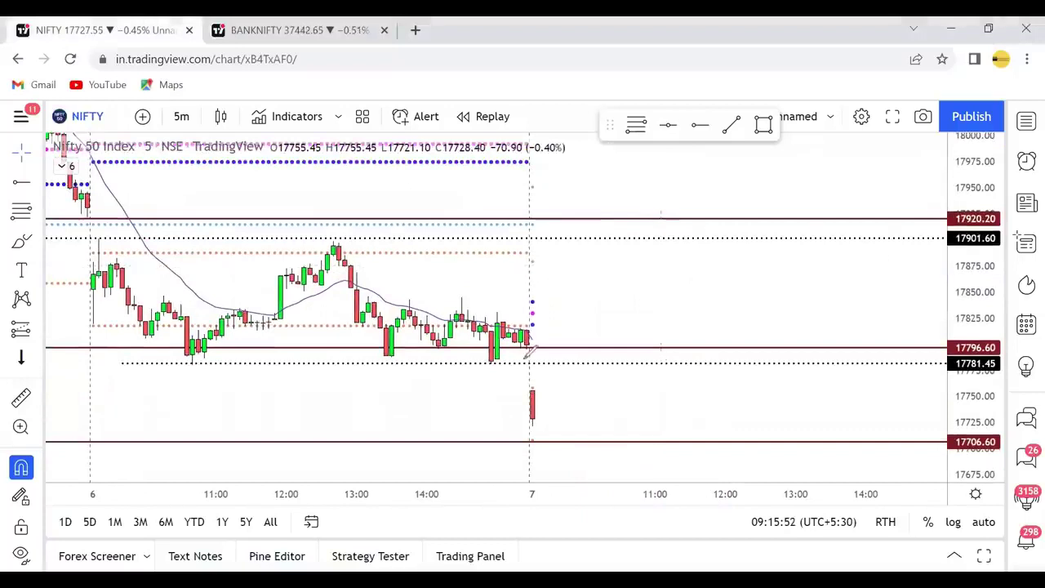
{"action": "mouse_move", "coordinate": [524, 357]}
{"action": "left_mouse_down"}
{"action": "mouse_move", "coordinate": [580, 447]}
{"action": "mouse_move", "coordinate": [596, 418]}
{"action": "left_mouse_up"}
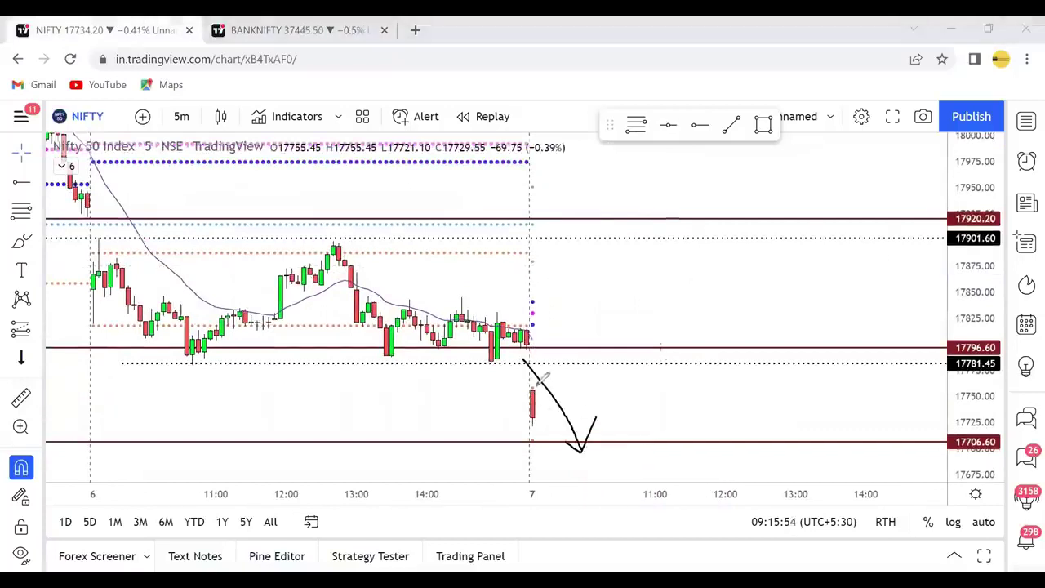
{"action": "mouse_move", "coordinate": [537, 385]}
{"action": "left_mouse_down"}
{"action": "mouse_move", "coordinate": [521, 424]}
{"action": "mouse_move", "coordinate": [550, 416]}
{"action": "mouse_move", "coordinate": [525, 386]}
{"action": "left_mouse_up"}
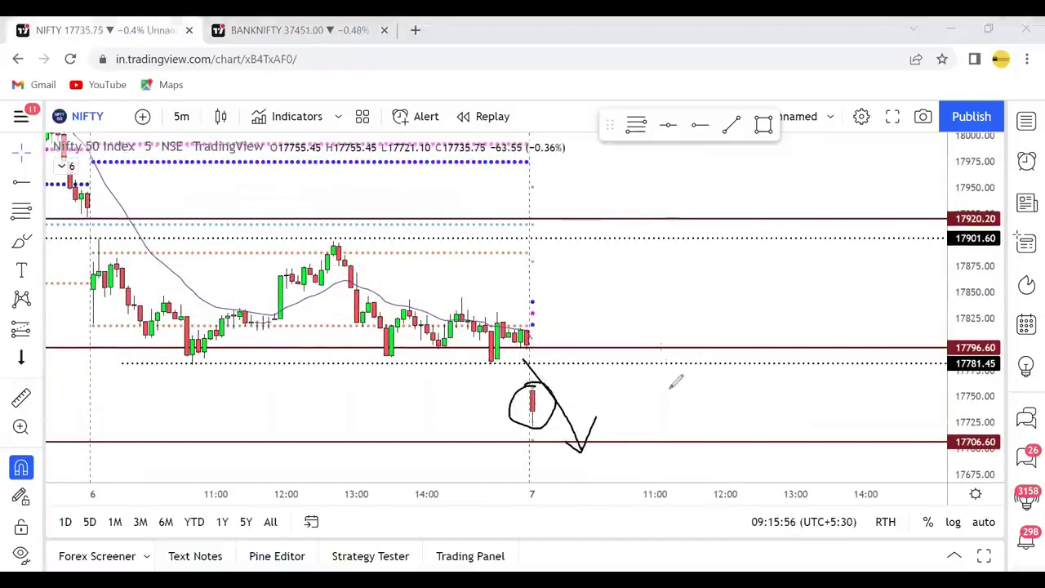
{"action": "mouse_move", "coordinate": [586, 351]}
{"action": "left_mouse_down"}
{"action": "mouse_move", "coordinate": [585, 447]}
{"action": "mouse_move", "coordinate": [597, 418]}
{"action": "left_mouse_up"}
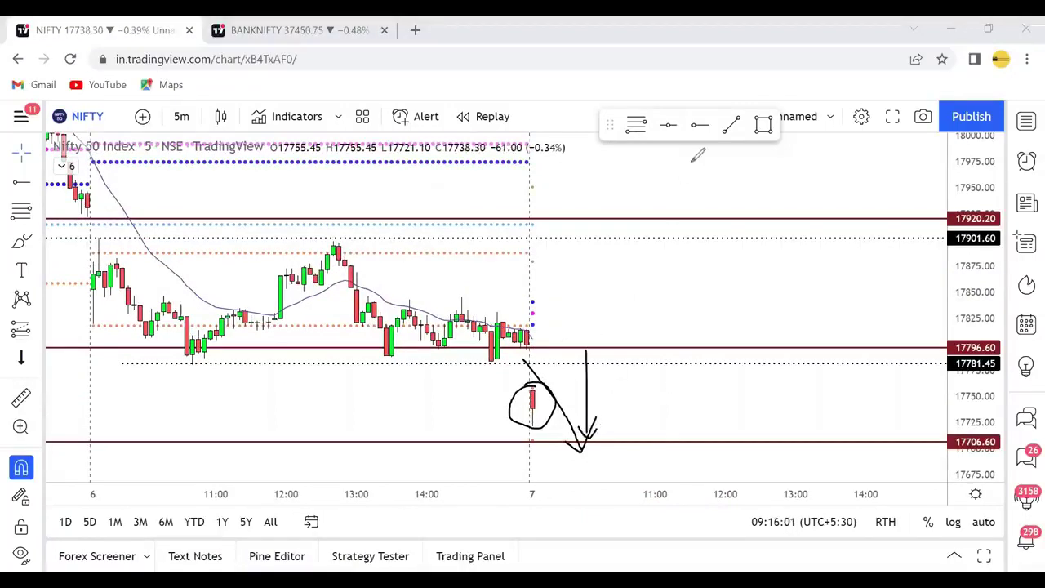
{"action": "key", "text": "e"}
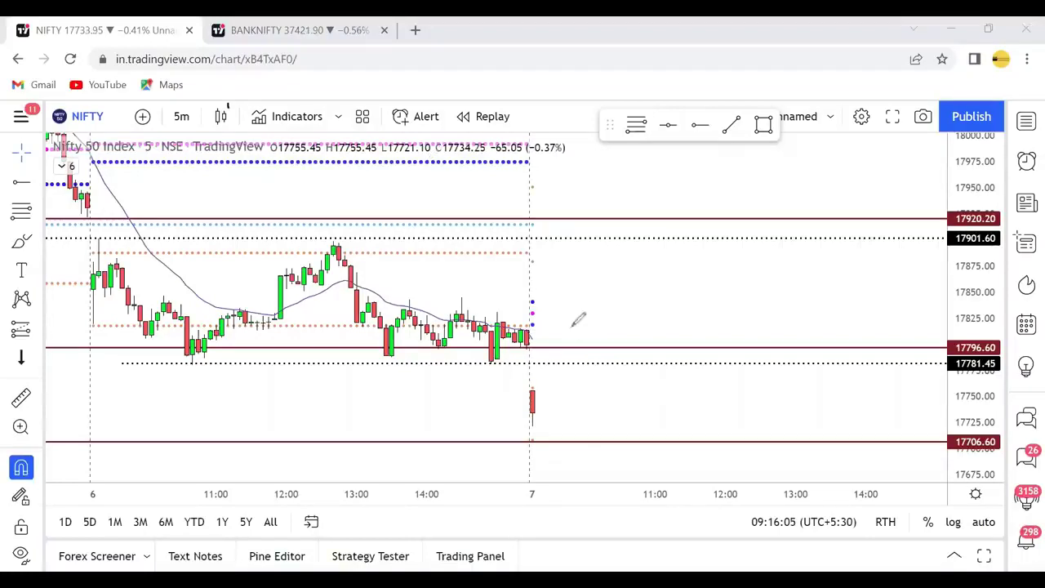
- Sketch a bounce at 17706.60 and a rise above 17796.60 on the Nifty chart, circle the 7 April pivot levels, and clear the marks
{"action": "left_click_drag", "start_coordinate": [563, 369], "coordinate": [586, 343]}
{"action": "mouse_move", "coordinate": [531, 417]}
{"action": "left_mouse_down"}
{"action": "mouse_move", "coordinate": [573, 433]}
{"action": "mouse_move", "coordinate": [623, 414]}
{"action": "left_mouse_up"}
{"action": "left_click_drag", "start_coordinate": [609, 415], "coordinate": [626, 431]}
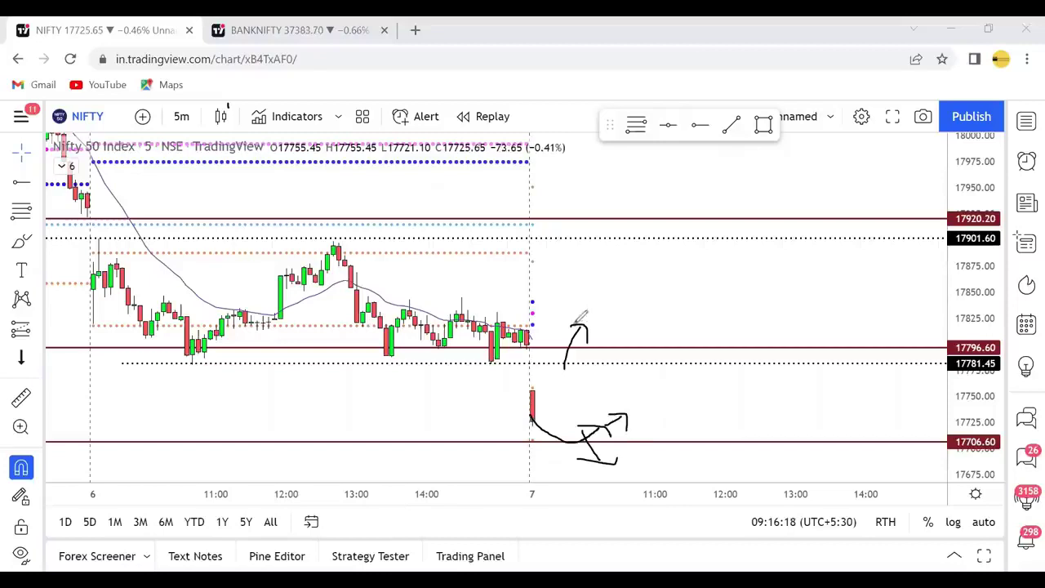
{"action": "mouse_move", "coordinate": [534, 329]}
{"action": "left_mouse_down"}
{"action": "mouse_move", "coordinate": [580, 325]}
{"action": "mouse_move", "coordinate": [594, 310]}
{"action": "left_mouse_up"}
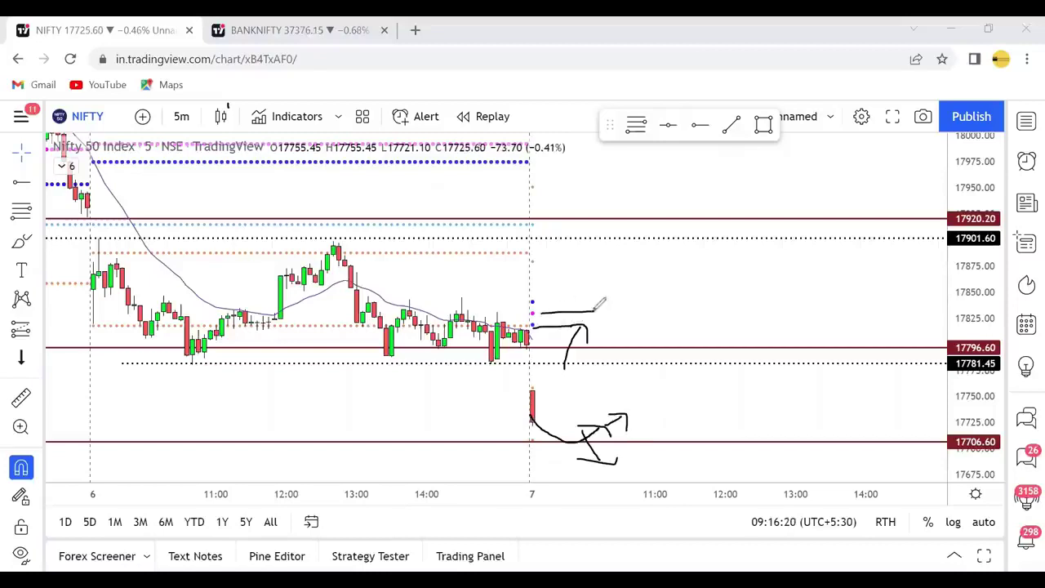
{"action": "mouse_move", "coordinate": [532, 302]}
{"action": "left_mouse_down"}
{"action": "mouse_move", "coordinate": [608, 302]}
{"action": "mouse_move", "coordinate": [585, 288]}
{"action": "left_mouse_up"}
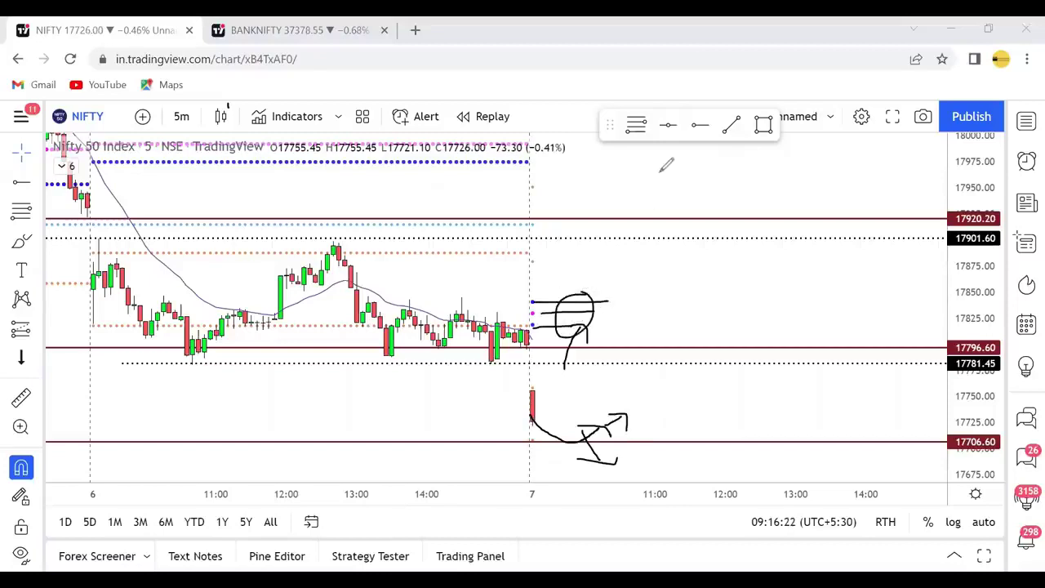
{"action": "key", "text": "e"}
{"action": "mouse_move", "coordinate": [582, 355]}
{"action": "left_mouse_down"}
{"action": "mouse_move", "coordinate": [603, 324]}
{"action": "mouse_move", "coordinate": [606, 340]}
{"action": "left_mouse_up"}
{"action": "mouse_move", "coordinate": [614, 429]}
{"action": "left_mouse_down"}
{"action": "mouse_move", "coordinate": [592, 441]}
{"action": "mouse_move", "coordinate": [613, 432]}
{"action": "mouse_move", "coordinate": [601, 451]}
{"action": "left_mouse_up"}
- Mark the Bank Nifty pivot levels and a rise above 37527.65 freehand, clear the marks, and return to the Nifty chart
{"action": "key", "text": "ctrl+Tab"}
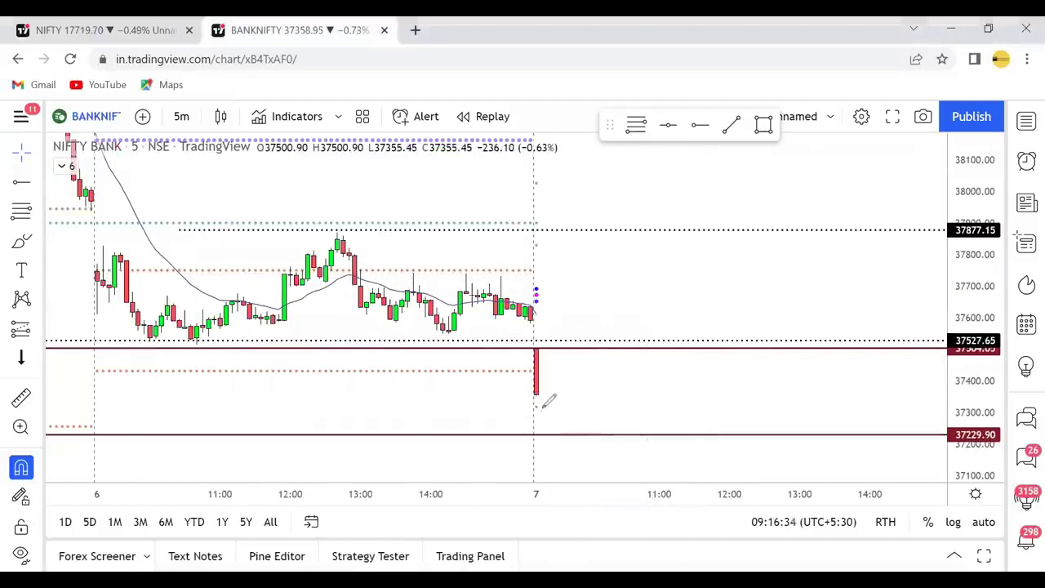
{"action": "left_click_drag", "start_coordinate": [562, 408], "coordinate": [542, 406]}
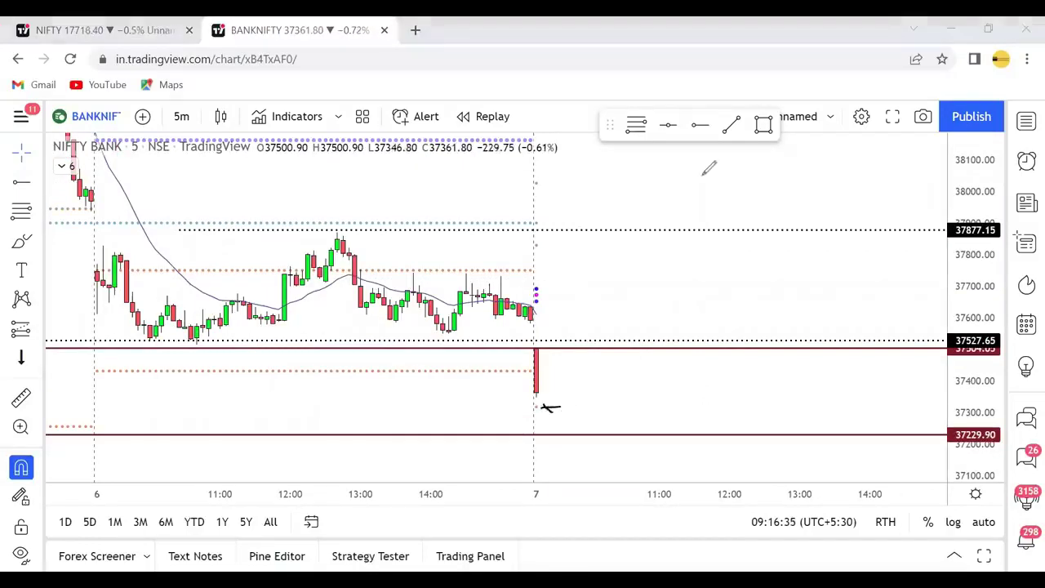
{"action": "mouse_move", "coordinate": [631, 358]}
{"action": "left_mouse_down"}
{"action": "mouse_move", "coordinate": [650, 335]}
{"action": "mouse_move", "coordinate": [651, 352]}
{"action": "left_mouse_up"}
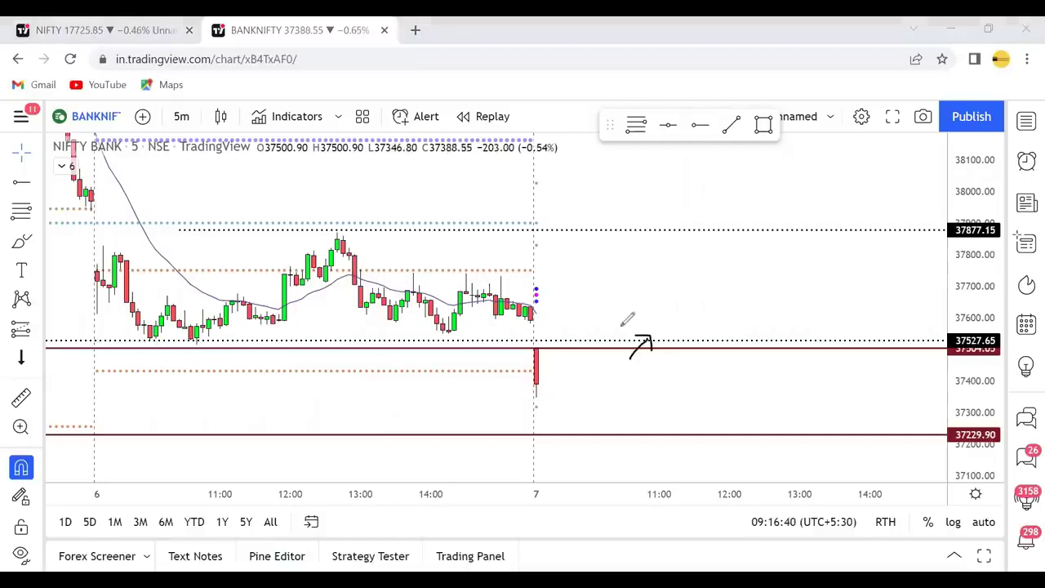
{"action": "mouse_move", "coordinate": [575, 297]}
{"action": "left_mouse_down"}
{"action": "mouse_move", "coordinate": [535, 289]}
{"action": "mouse_move", "coordinate": [612, 298]}
{"action": "left_mouse_up"}
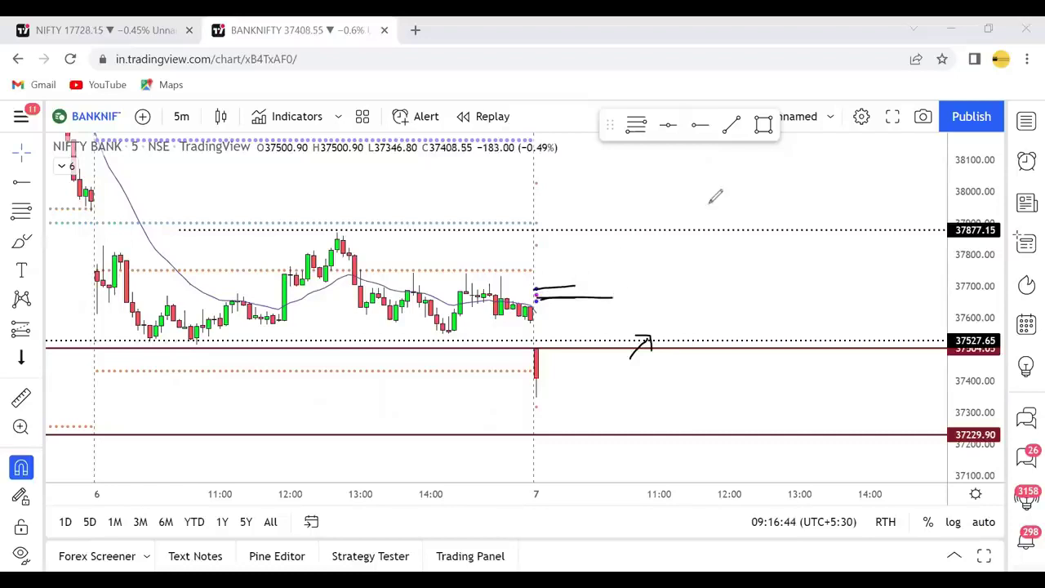
{"action": "key", "text": "Escape"}
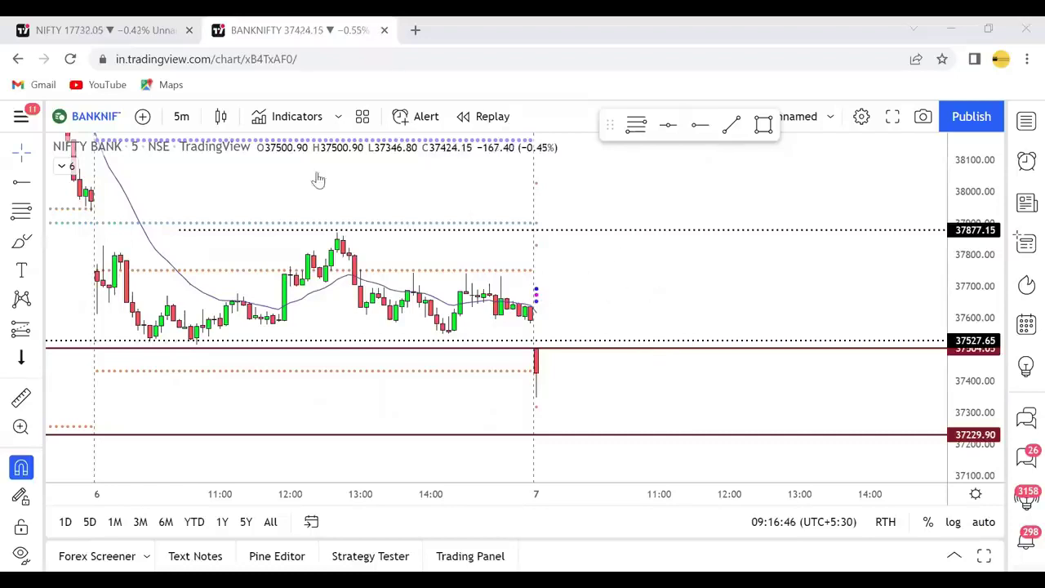
{"action": "left_click", "coordinate": [152, 19]}
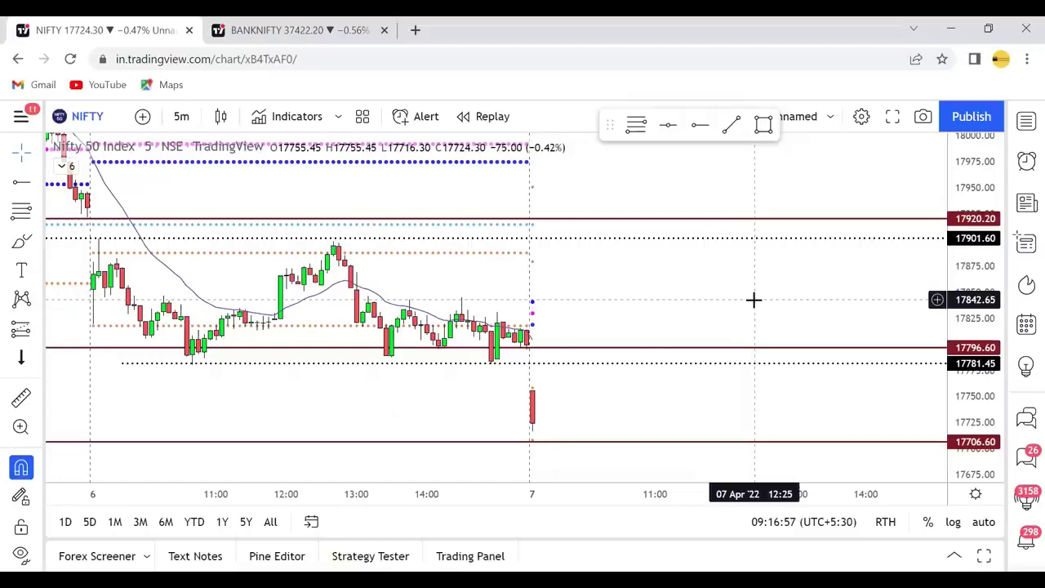
- Compare both index charts, and sketch a bounce at 17706.60 with circled turning points and a handwritten note on the Nifty chart
{"action": "left_click", "coordinate": [278, 29]}
{"action": "left_click", "coordinate": [91, 31]}
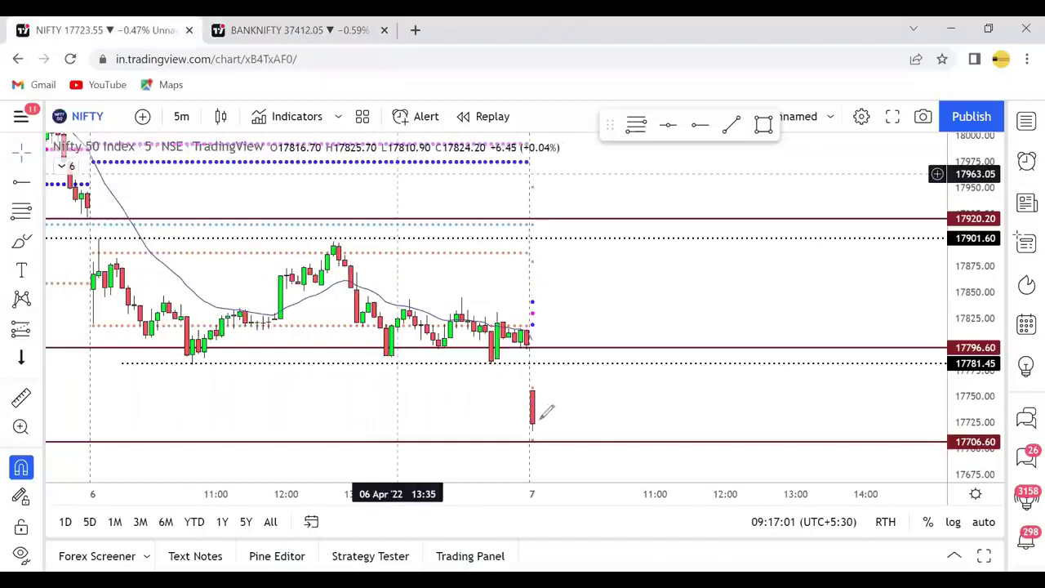
{"action": "mouse_move", "coordinate": [534, 420]}
{"action": "left_mouse_down"}
{"action": "mouse_move", "coordinate": [554, 445]}
{"action": "mouse_move", "coordinate": [589, 411]}
{"action": "mouse_move", "coordinate": [571, 421]}
{"action": "mouse_move", "coordinate": [589, 437]}
{"action": "left_mouse_up"}
{"action": "mouse_move", "coordinate": [630, 394]}
{"action": "left_mouse_down"}
{"action": "mouse_move", "coordinate": [642, 435]}
{"action": "mouse_move", "coordinate": [653, 407]}
{"action": "left_mouse_up"}
{"action": "mouse_move", "coordinate": [671, 397]}
{"action": "left_mouse_down"}
{"action": "mouse_move", "coordinate": [678, 388]}
{"action": "mouse_move", "coordinate": [674, 404]}
{"action": "left_mouse_up"}
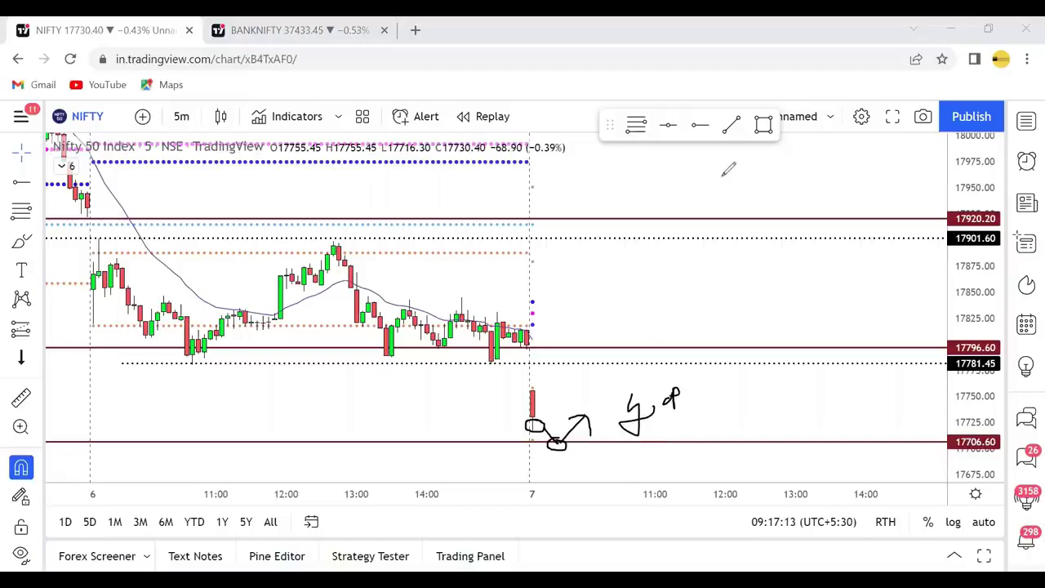
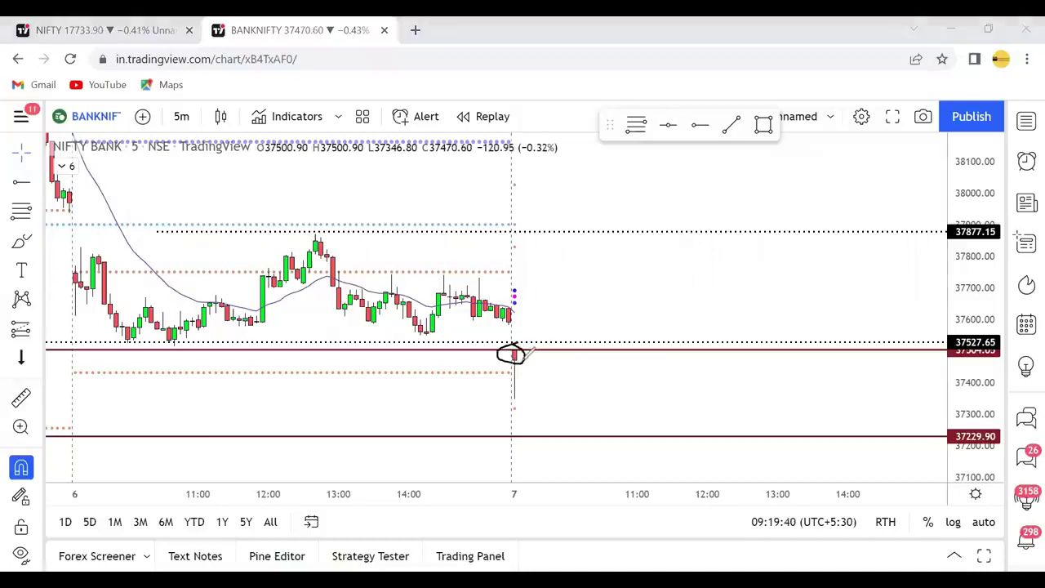
- Circle the body and lower wick of the opening 7 April candle on the Bank Nifty chart, and clear the marks
{"action": "mouse_move", "coordinate": [511, 359]}
{"action": "left_mouse_down"}
{"action": "mouse_move", "coordinate": [512, 403]}
{"action": "mouse_move", "coordinate": [539, 364]}
{"action": "mouse_move", "coordinate": [516, 352]}
{"action": "left_mouse_up"}
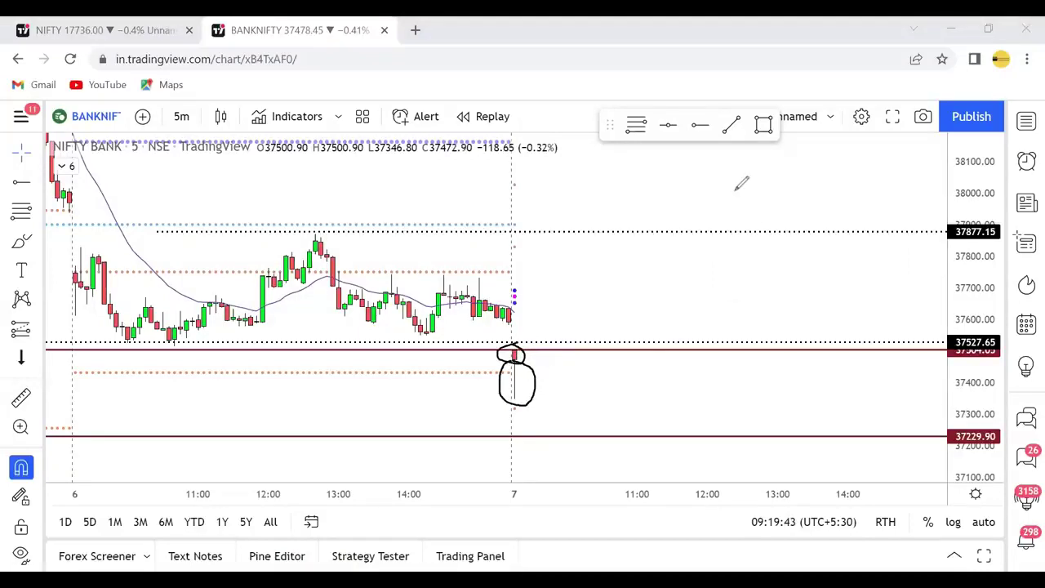
{"action": "key", "text": "e"}
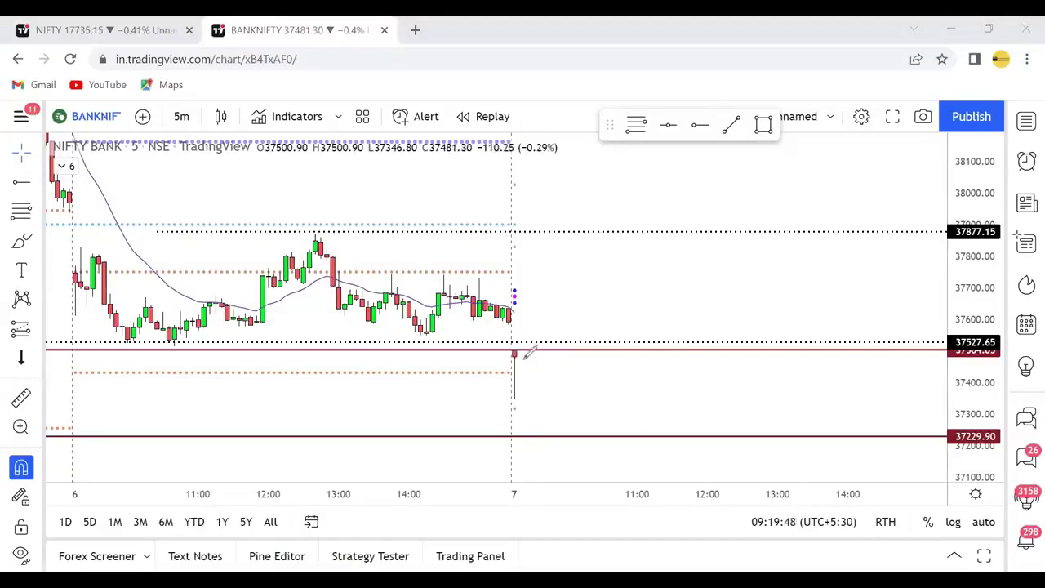
- Move the dotted 37527.65 line on the Bank Nifty chart to 37511.85, and sketch and clear an arrow rising above it
{"action": "left_click", "coordinate": [527, 353]}
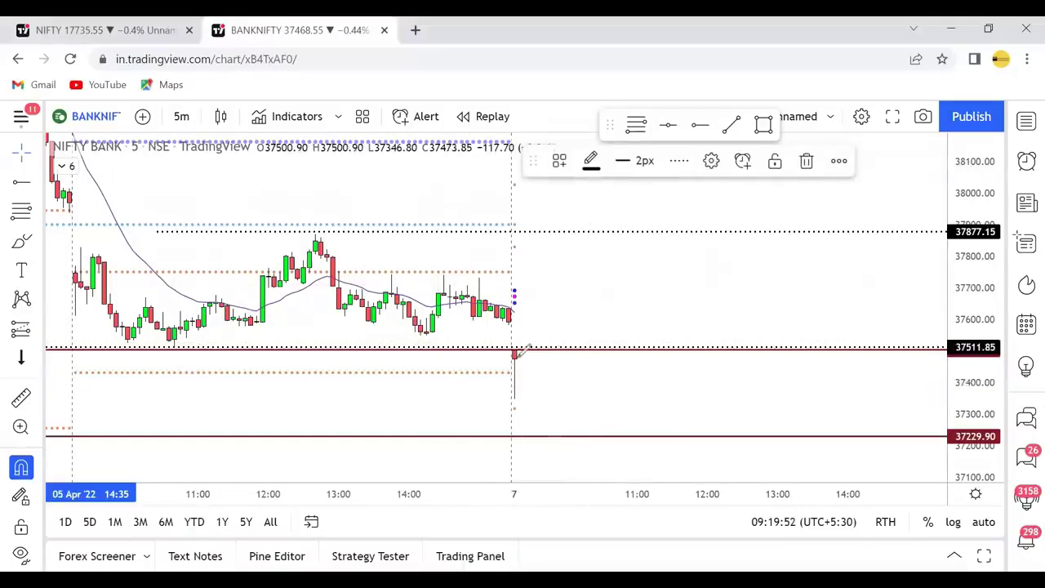
{"action": "left_click_drag", "start_coordinate": [514, 359], "coordinate": [541, 347]}
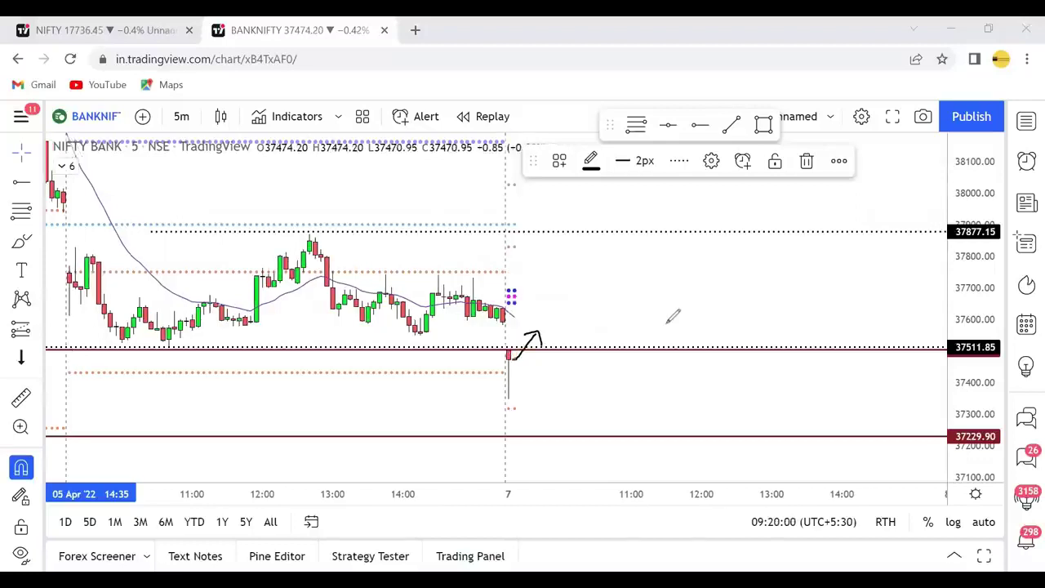
{"action": "key", "text": "ctrl+z"}
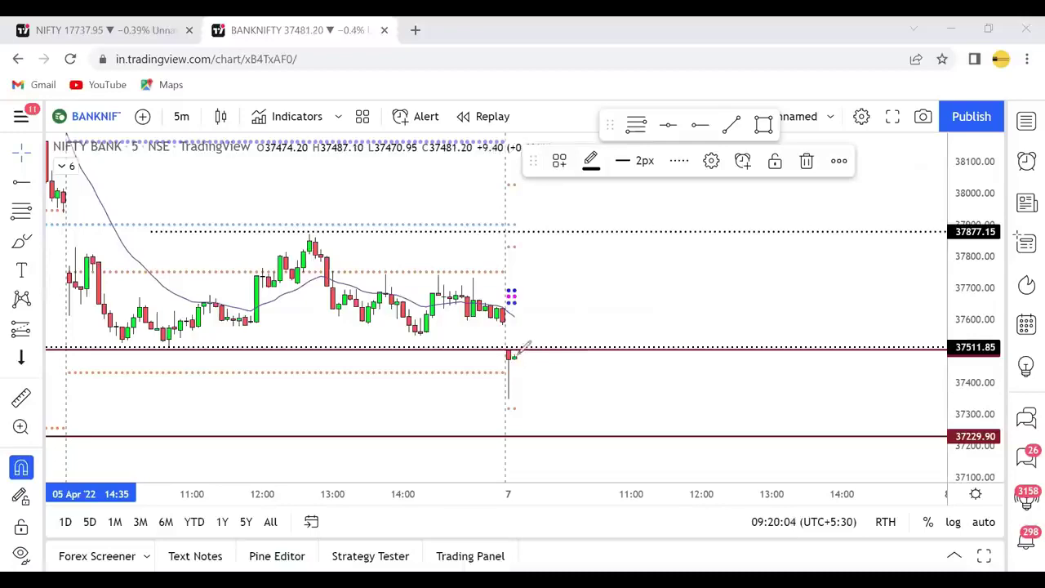
- Sketch a green candle closing above 37511.85 with an arrow rising from it on the Bank Nifty chart, and clear the marks
{"action": "left_click_drag", "start_coordinate": [519, 357], "coordinate": [526, 338]}
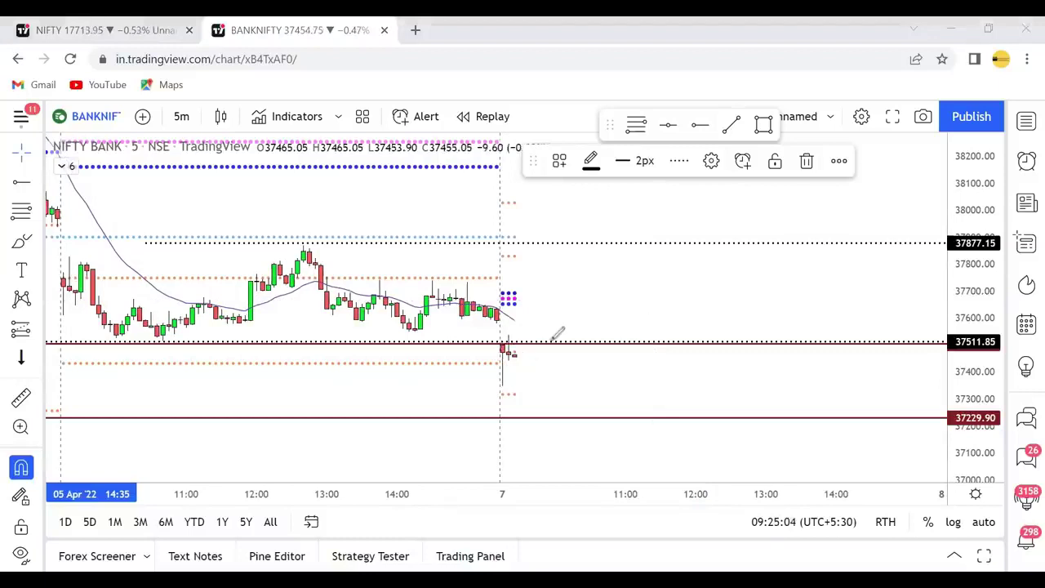
{"action": "mouse_move", "coordinate": [543, 320]}
{"action": "left_mouse_down"}
{"action": "mouse_move", "coordinate": [507, 341]}
{"action": "mouse_move", "coordinate": [529, 337]}
{"action": "mouse_move", "coordinate": [509, 322]}
{"action": "mouse_move", "coordinate": [516, 334]}
{"action": "left_mouse_up"}
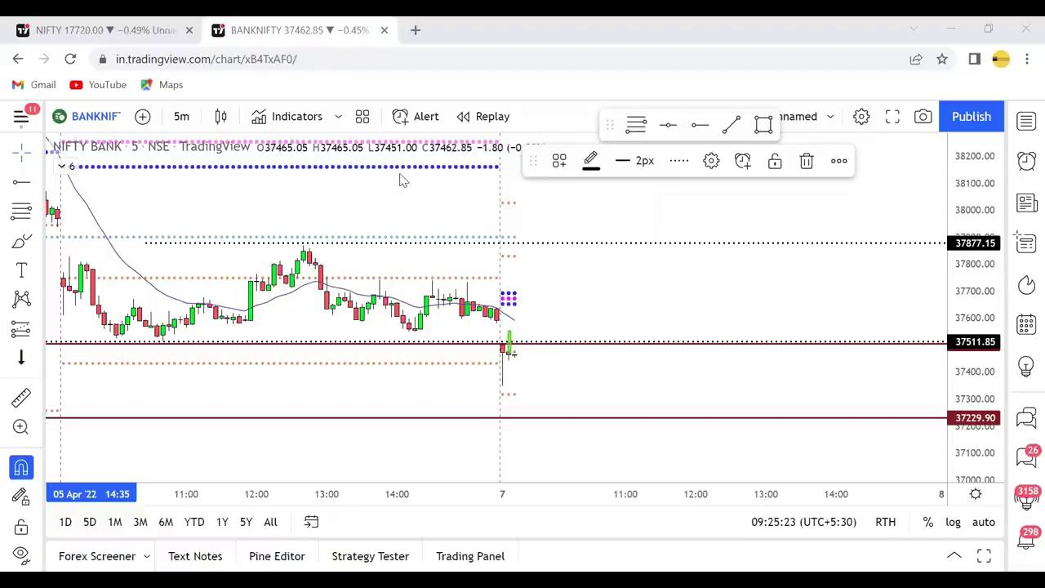
{"action": "left_click_drag", "start_coordinate": [509, 333], "coordinate": [533, 308]}
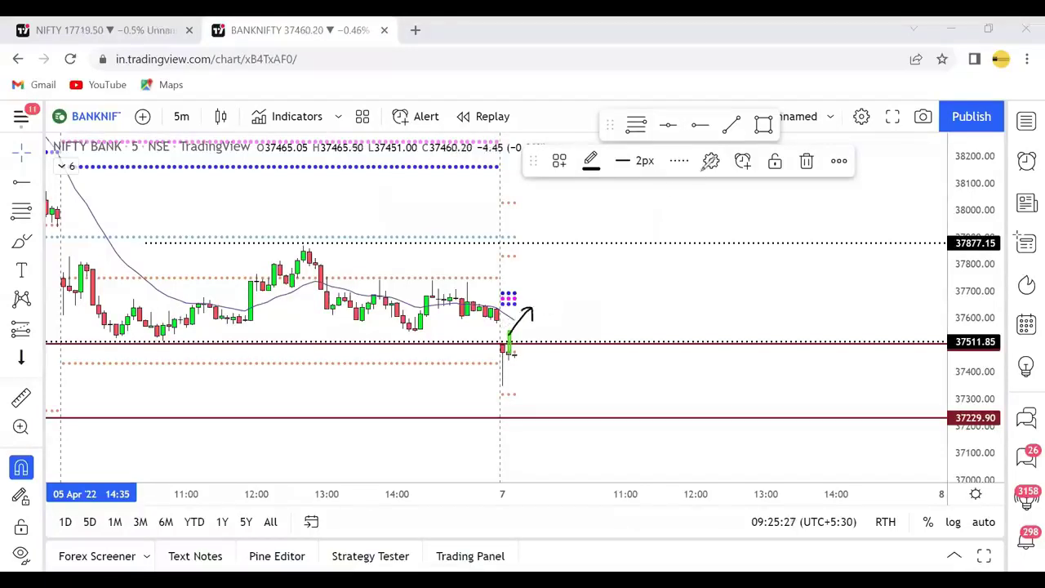
{"action": "key", "text": "Escape"}
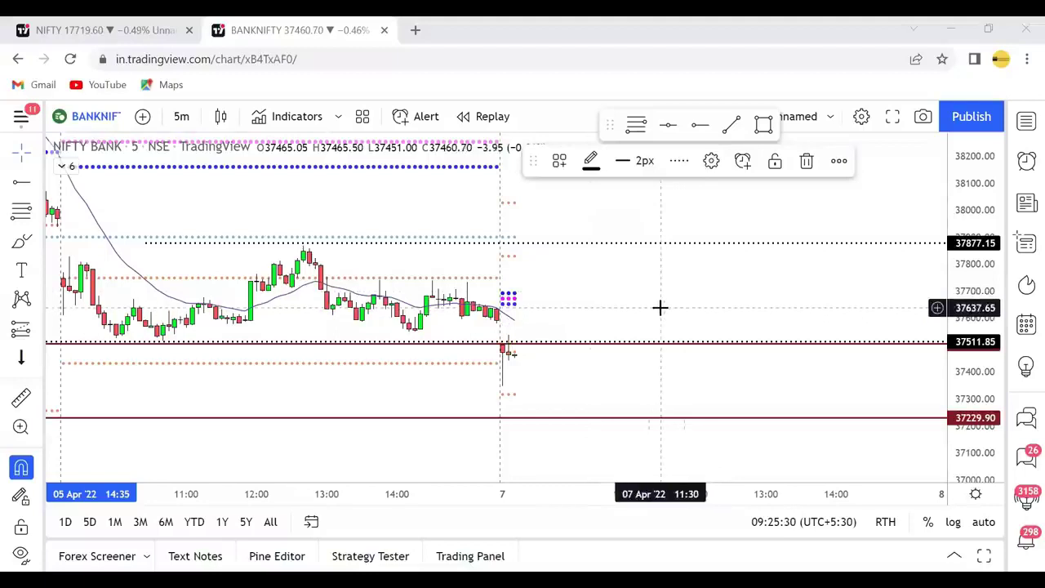
- Mark the 17706.60 support freehand on the Nifty chart, circle the latest candle touching it, and clear the marks
{"action": "left_click", "coordinate": [177, 30]}
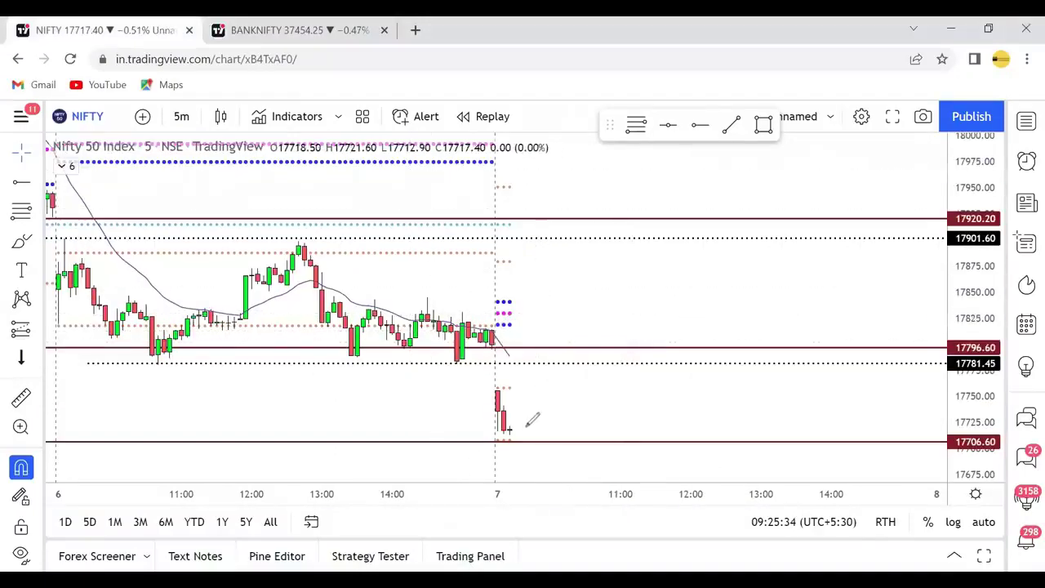
{"action": "left_click_drag", "start_coordinate": [517, 438], "coordinate": [524, 425]}
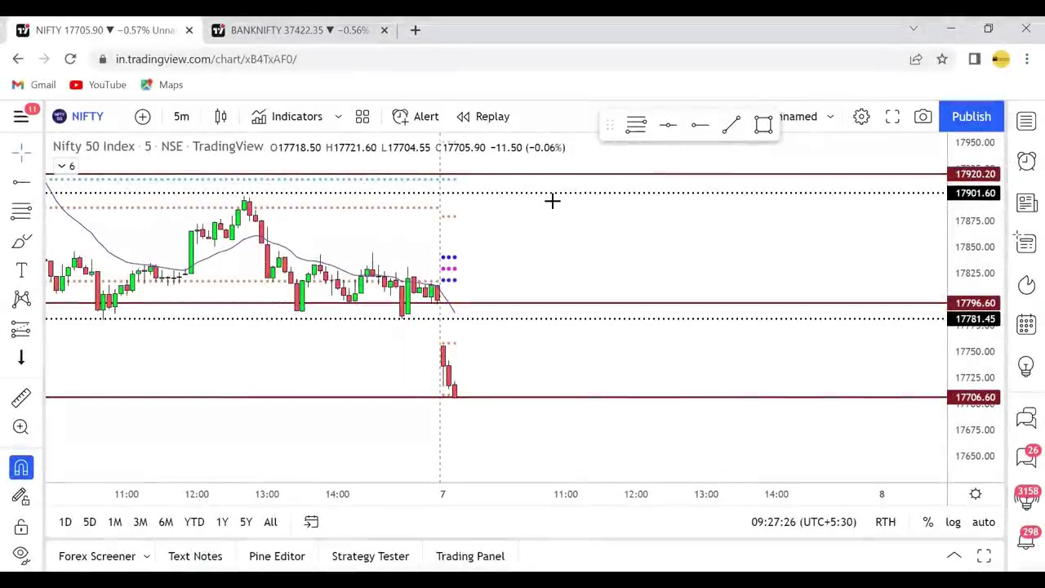
{"action": "mouse_move", "coordinate": [464, 381]}
{"action": "left_mouse_down"}
{"action": "mouse_move", "coordinate": [464, 402]}
{"action": "mouse_move", "coordinate": [466, 377]}
{"action": "left_mouse_up"}
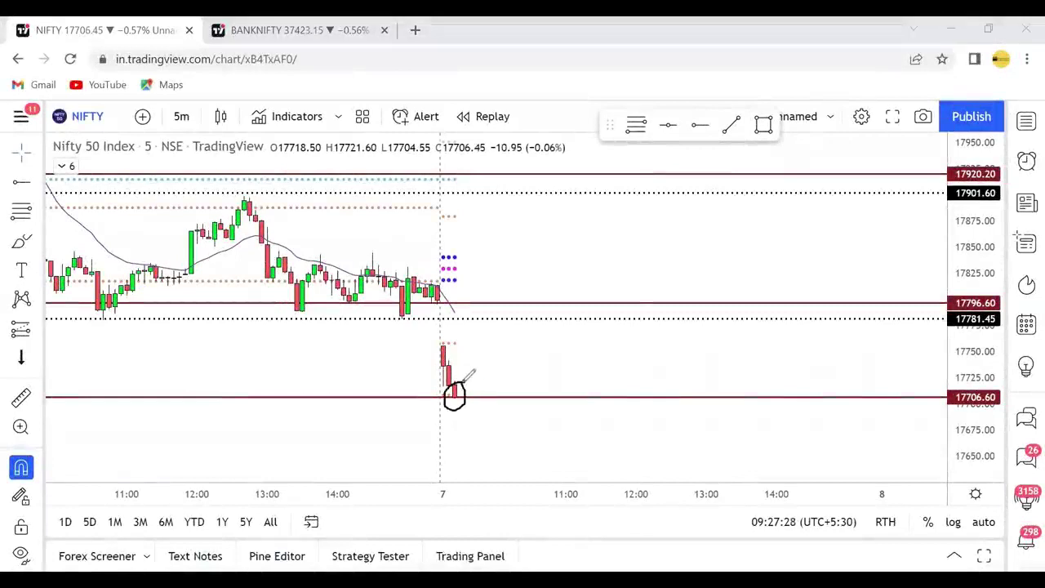
{"action": "key", "text": "Escape"}
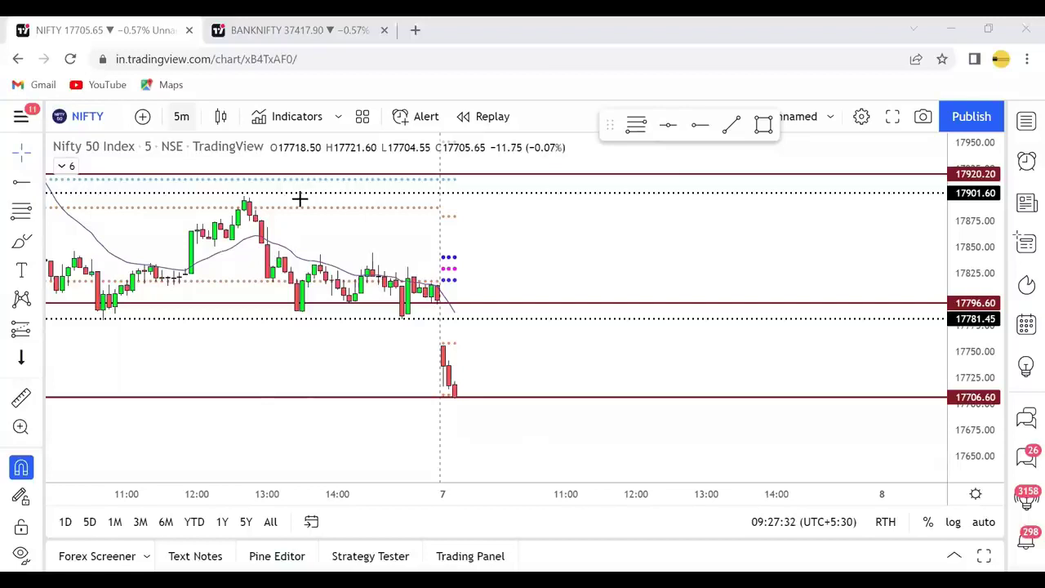
- Move the 17706.60 support line to 17704.25 on the daily Nifty chart, and return to the 5-minute interval
{"action": "left_click", "coordinate": [181, 116]}
{"action": "scroll", "coordinate": [231, 444], "scroll_direction": "down", "scroll_amount": 3}
{"action": "left_click", "coordinate": [231, 444]}
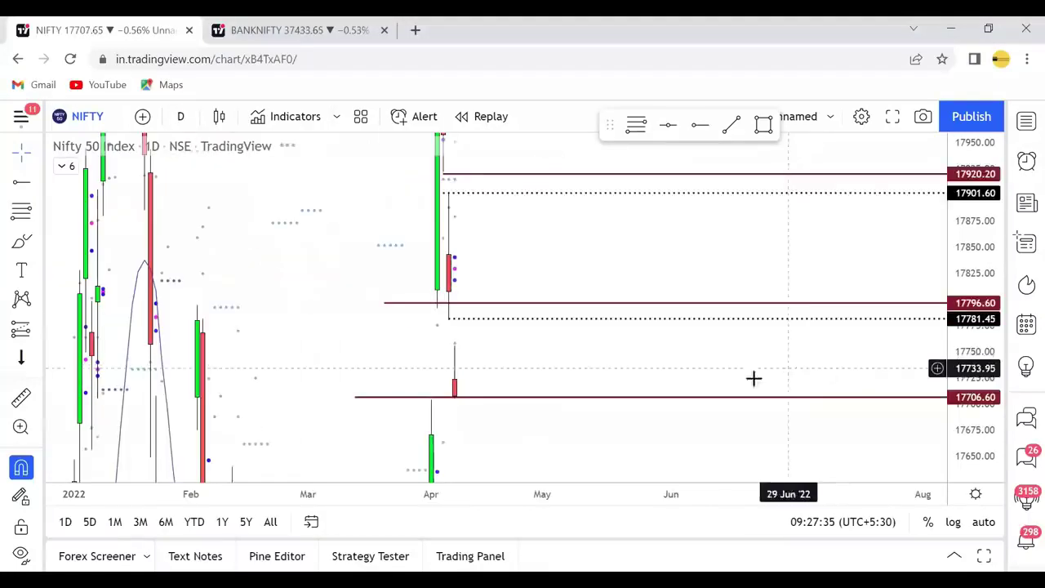
{"action": "left_click", "coordinate": [496, 399]}
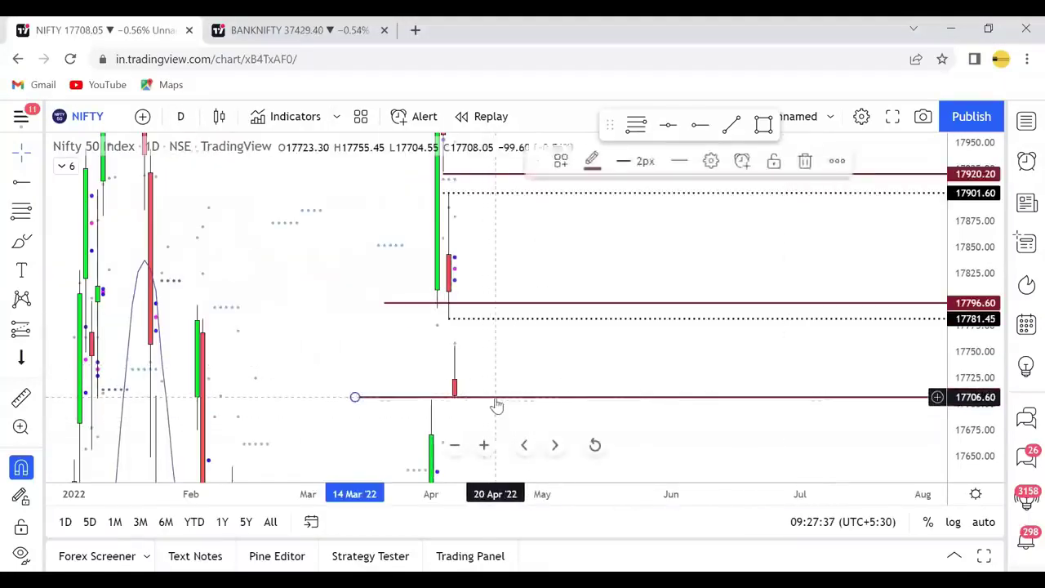
{"action": "left_click_drag", "start_coordinate": [495, 397], "coordinate": [490, 399]}
{"action": "left_click_drag", "start_coordinate": [594, 359], "coordinate": [569, 352]}
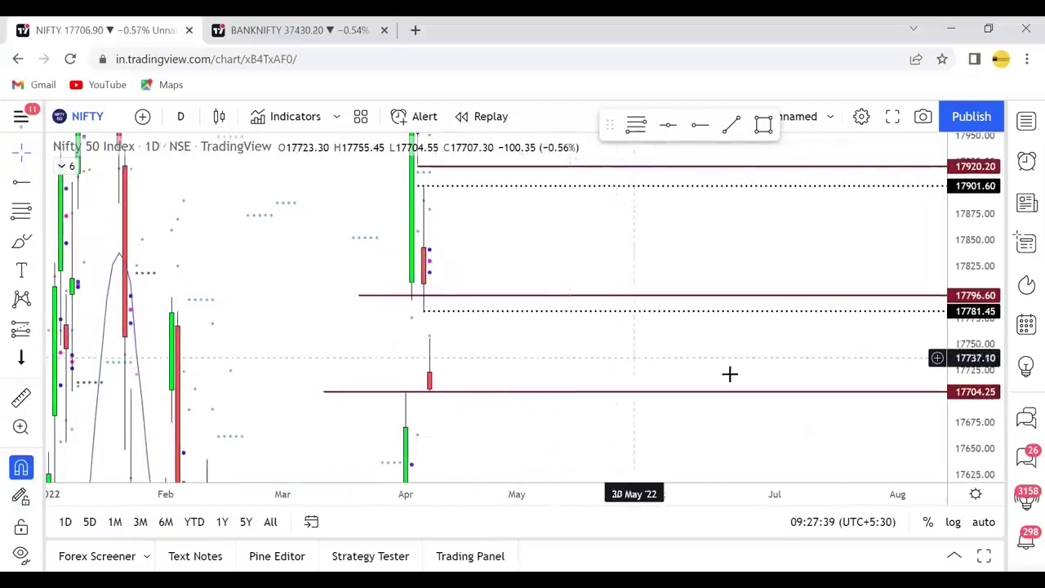
{"action": "left_click_drag", "start_coordinate": [963, 229], "coordinate": [971, 285]}
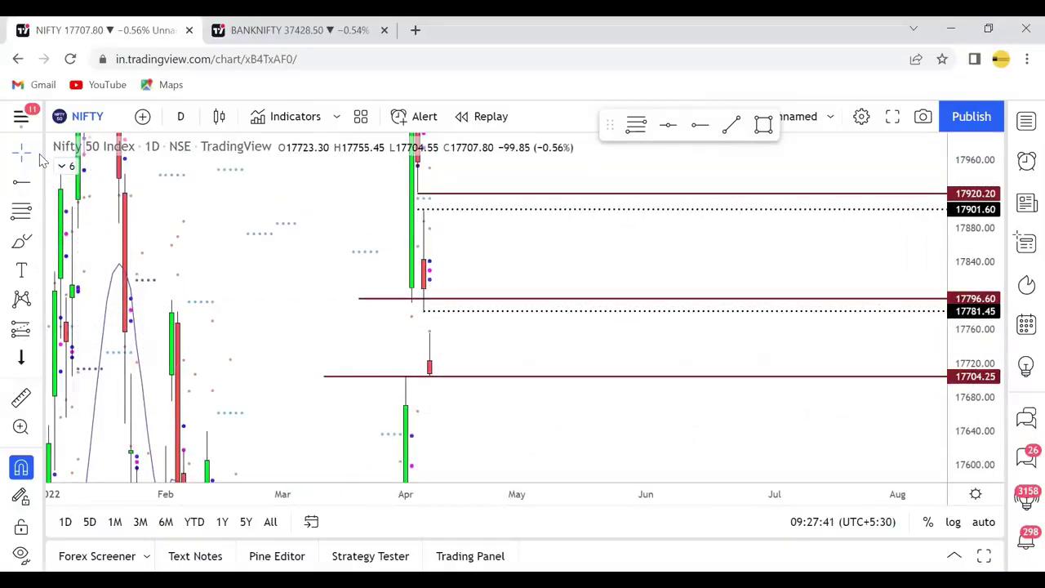
{"action": "left_click", "coordinate": [180, 116]}
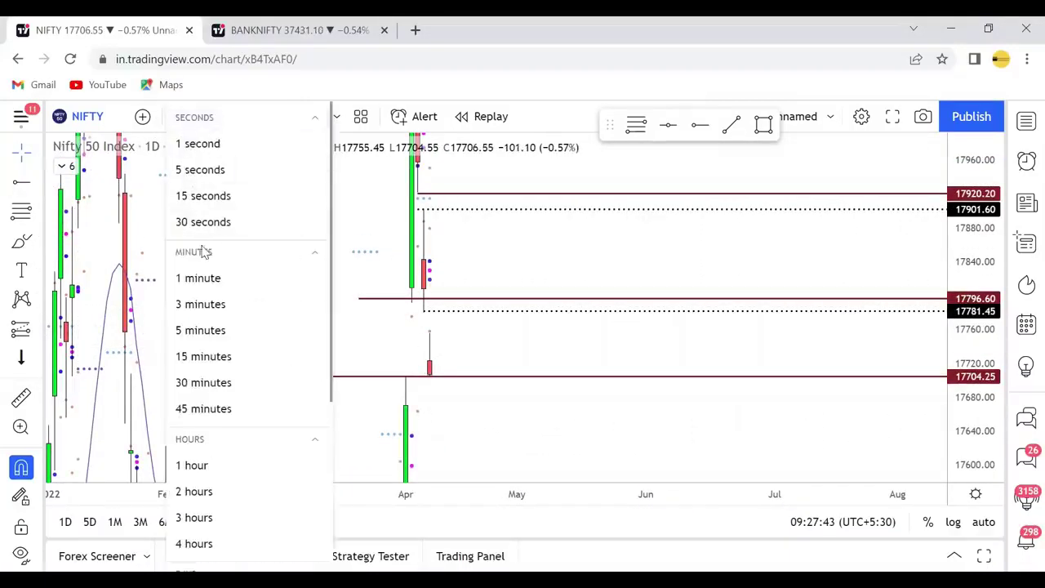
{"action": "left_click", "coordinate": [201, 330]}
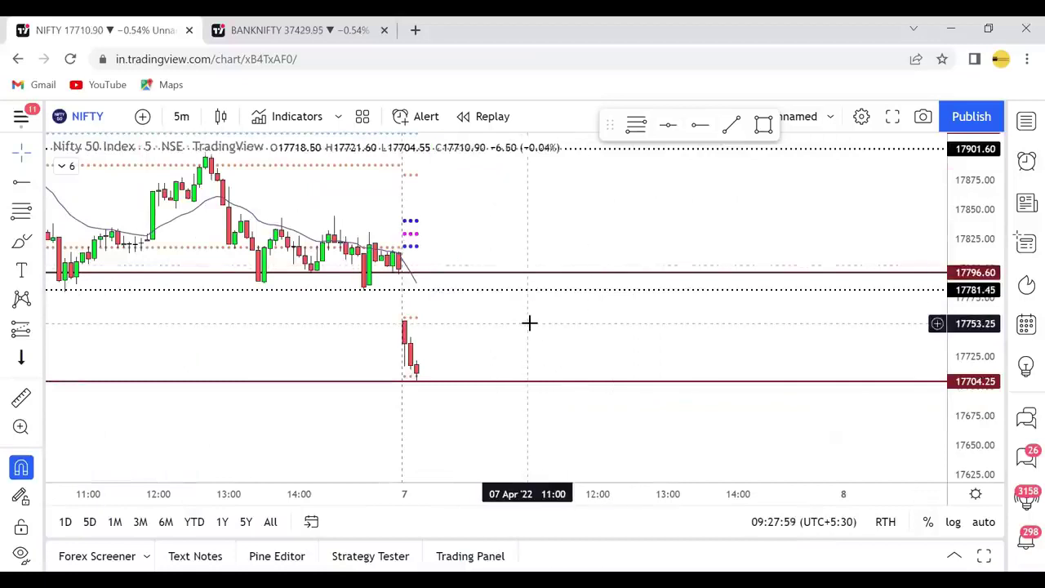
- Circle the latest Nifty candles reaching the 17704.25 support line, and clear the mark
{"action": "left_click", "coordinate": [308, 36]}
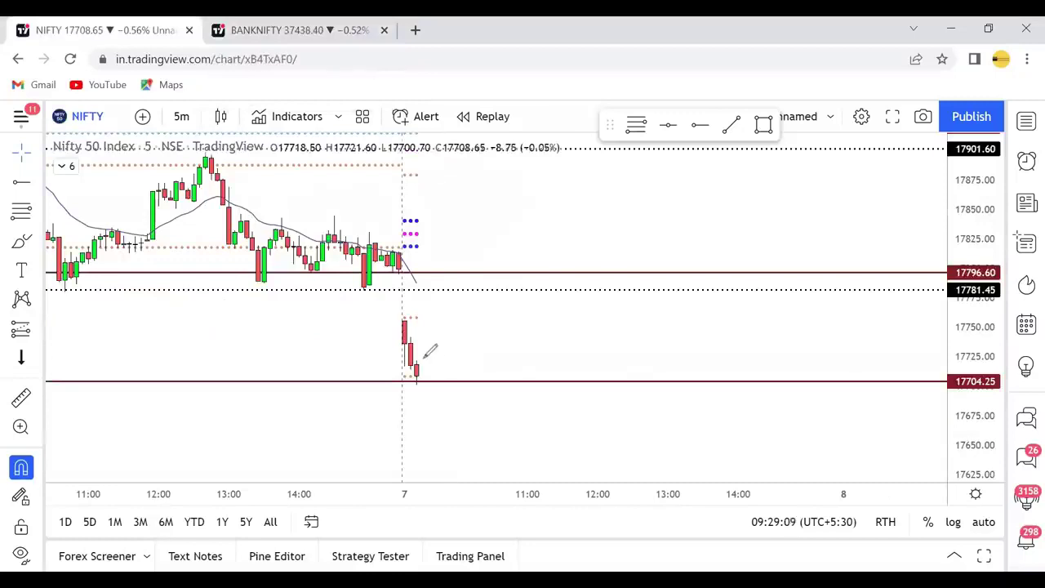
{"action": "left_click_drag", "start_coordinate": [411, 386], "coordinate": [426, 356]}
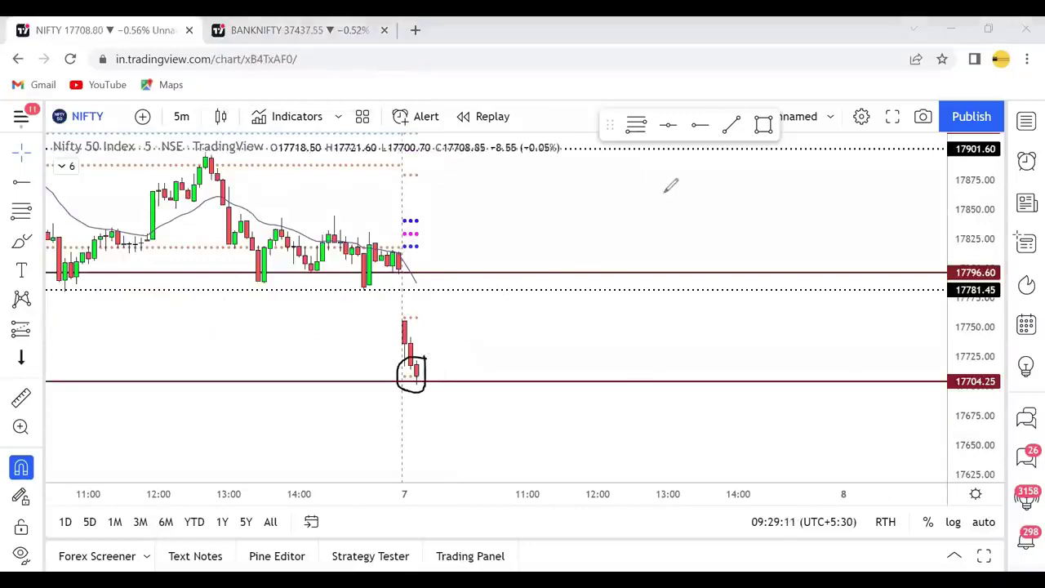
{"action": "key", "text": "ctrl+z"}
- Circle the latest candles below 37511.85 on the Bank Nifty chart, and clear the mark
{"action": "key", "text": "ctrl+Tab"}
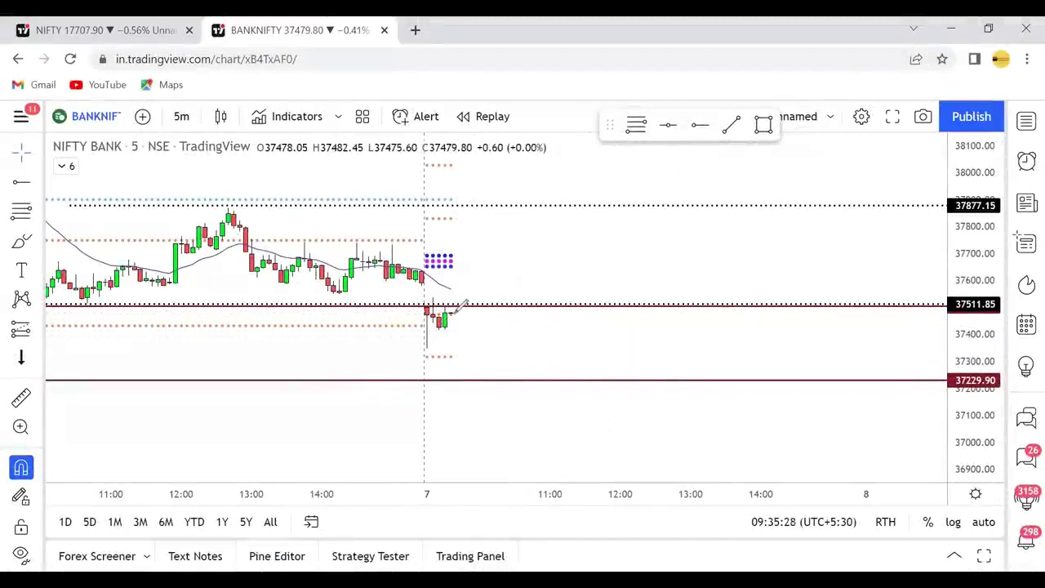
{"action": "mouse_move", "coordinate": [454, 315]}
{"action": "left_mouse_down"}
{"action": "mouse_move", "coordinate": [446, 333]}
{"action": "mouse_move", "coordinate": [455, 315]}
{"action": "left_mouse_up"}
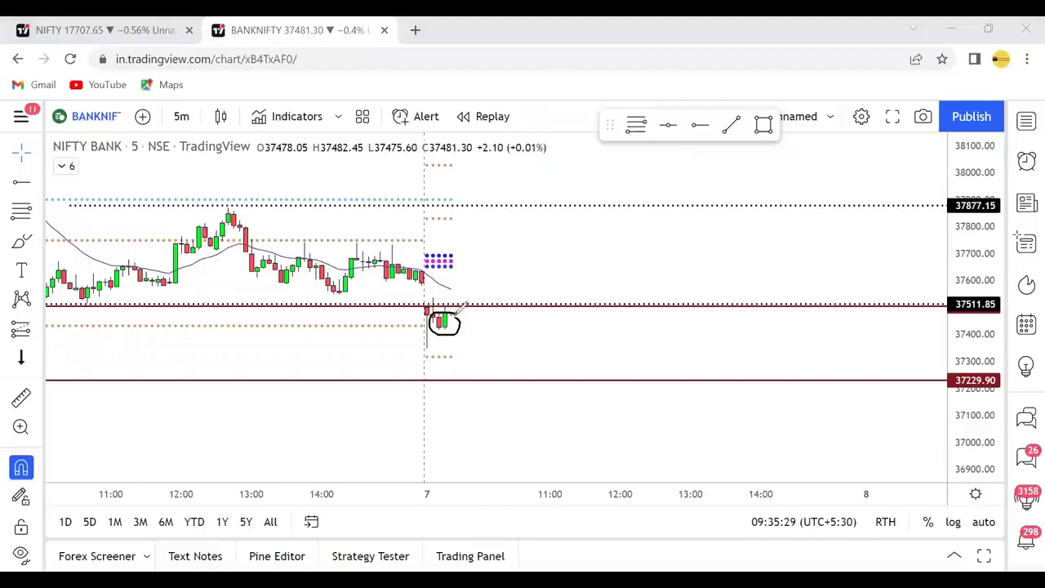
{"action": "left_click", "coordinate": [729, 180]}
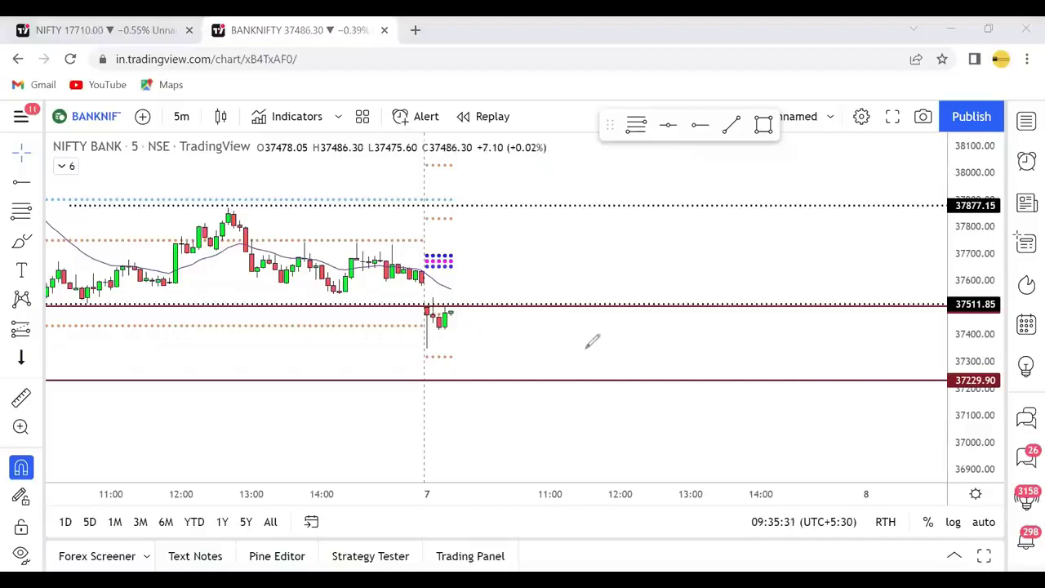
- Return to the Nifty chart, circle the small candles holding at 17704.25, and clear the mark
{"action": "left_click", "coordinate": [123, 25]}
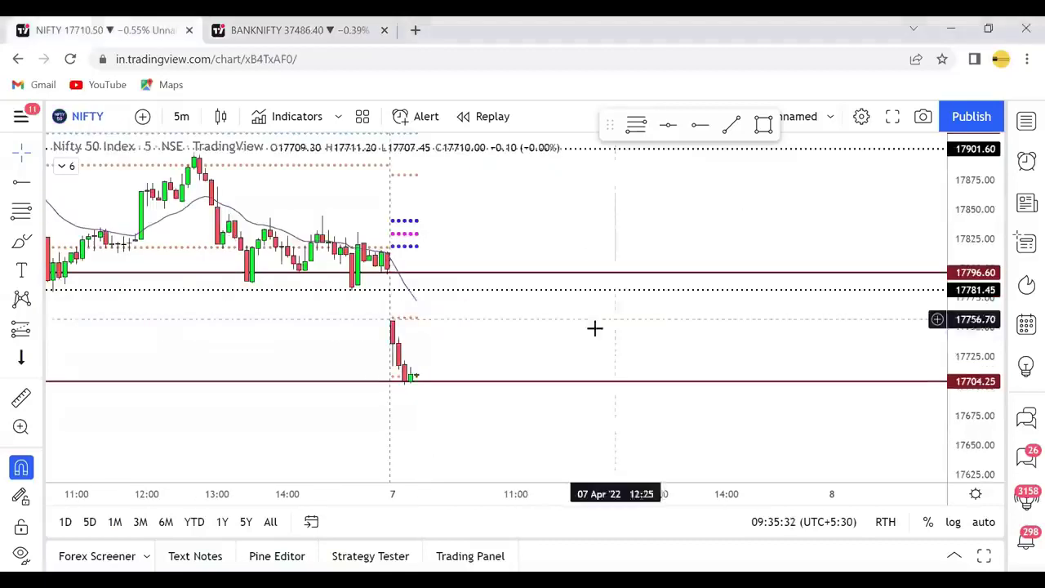
{"action": "left_click", "coordinate": [454, 179]}
{"action": "left_click_drag", "start_coordinate": [420, 364], "coordinate": [417, 359]}
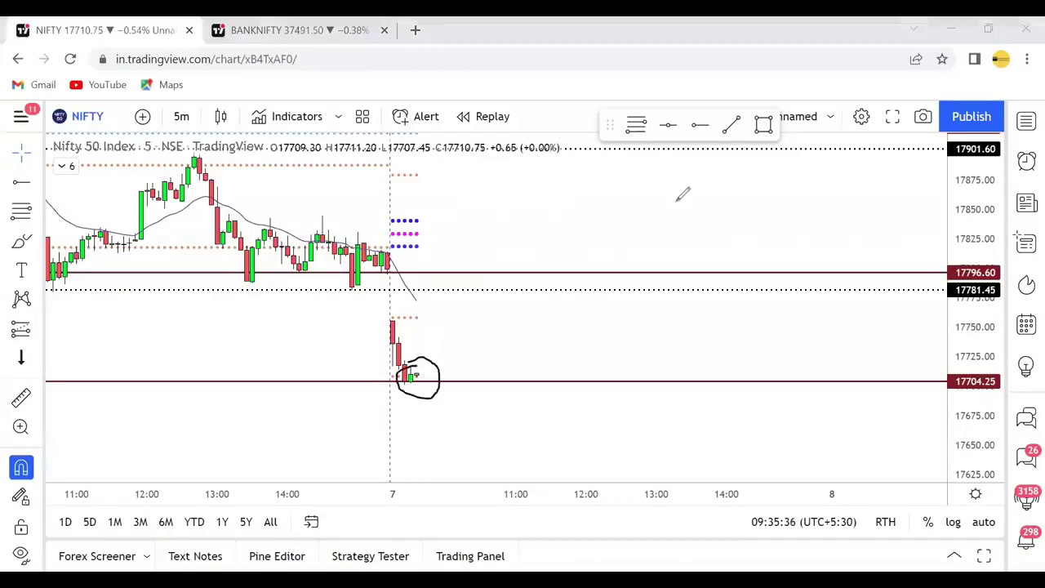
{"action": "left_click", "coordinate": [729, 178]}
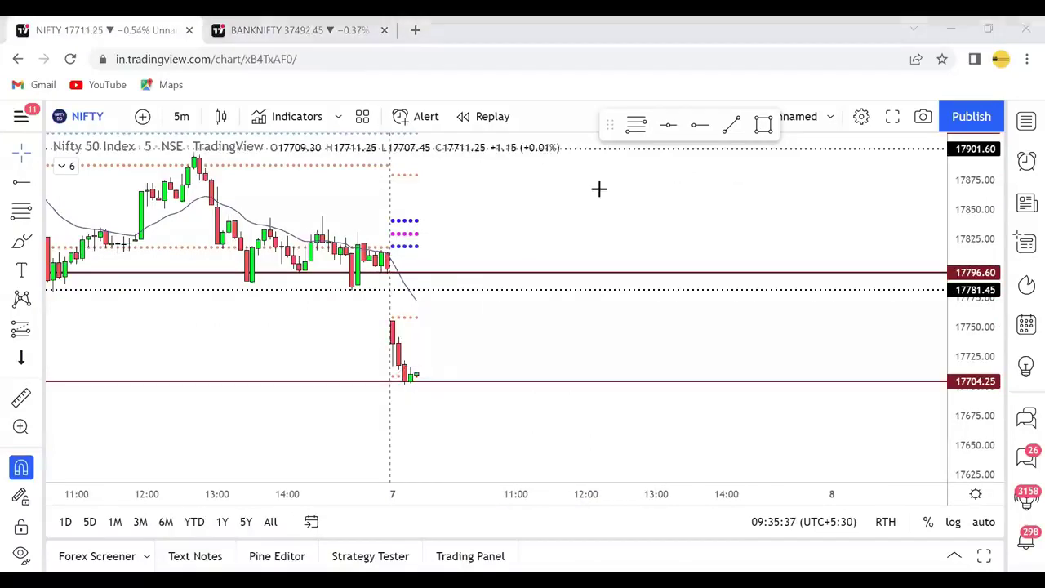
- Compare both index charts, sketch an arrow rising from the latest Bank Nifty candle, clear it, and return to the Nifty chart
{"action": "key", "text": "ctrl+Tab"}
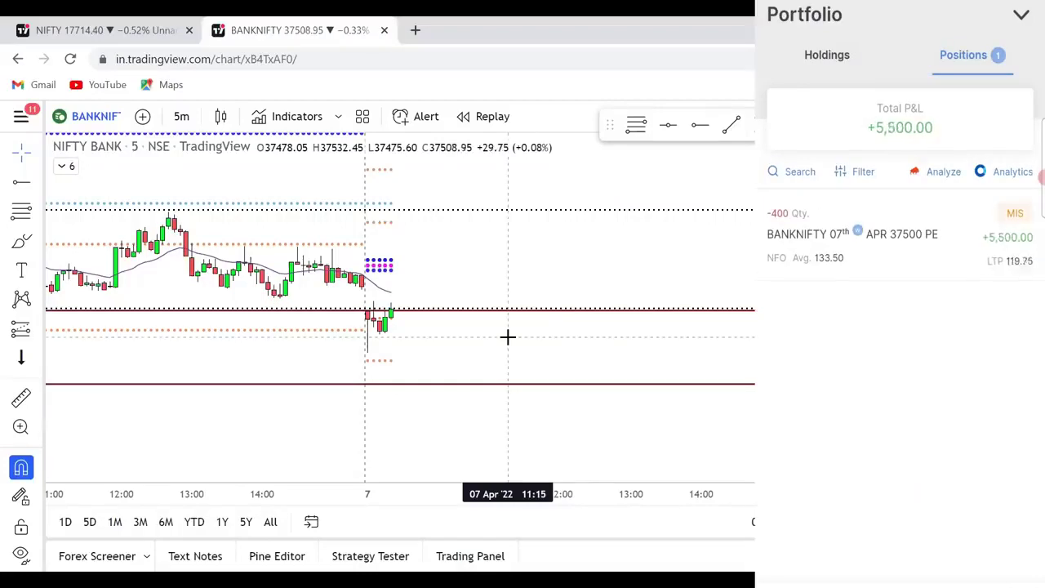
{"action": "left_click", "coordinate": [106, 31]}
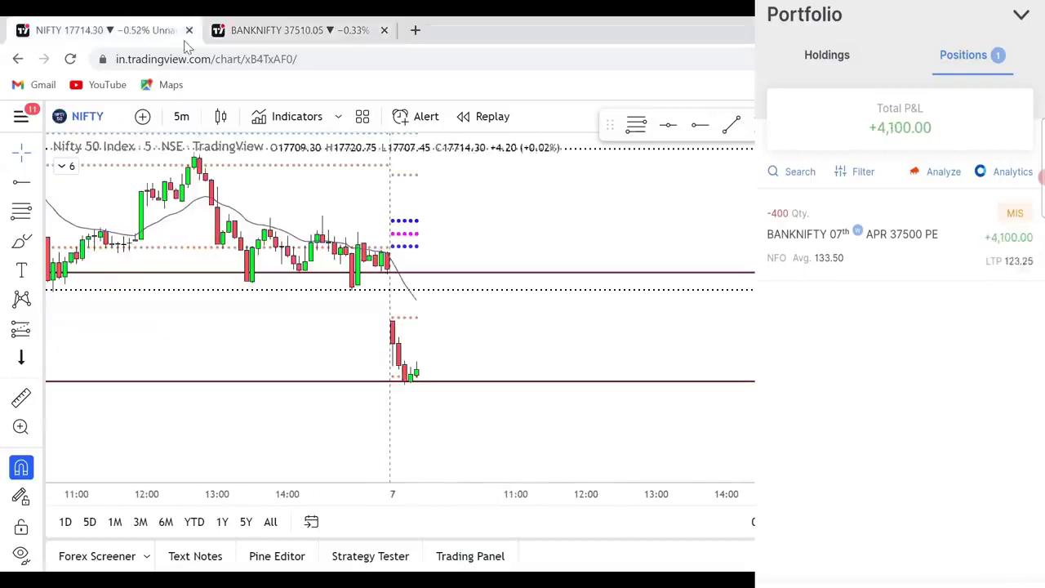
{"action": "left_click", "coordinate": [284, 30]}
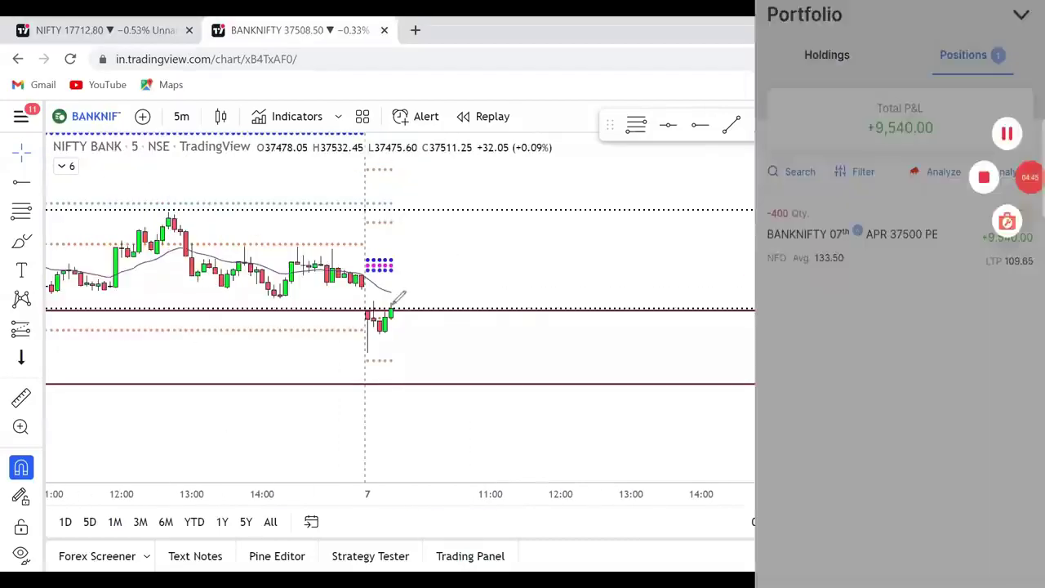
{"action": "mouse_move", "coordinate": [391, 304]}
{"action": "left_mouse_down"}
{"action": "mouse_move", "coordinate": [431, 268]}
{"action": "mouse_move", "coordinate": [431, 285]}
{"action": "left_mouse_up"}
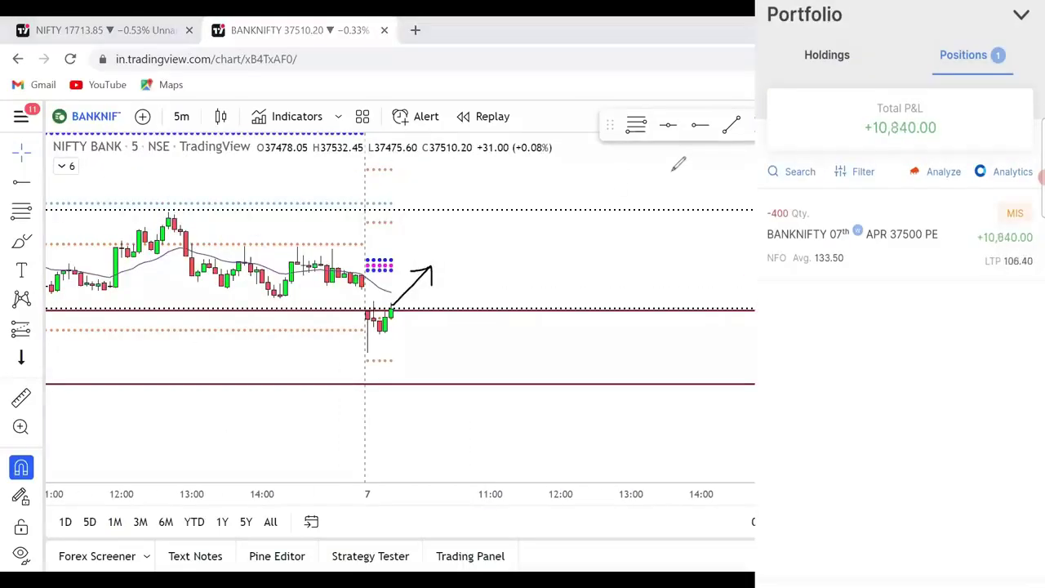
{"action": "key", "text": "e"}
{"action": "left_click", "coordinate": [106, 31]}
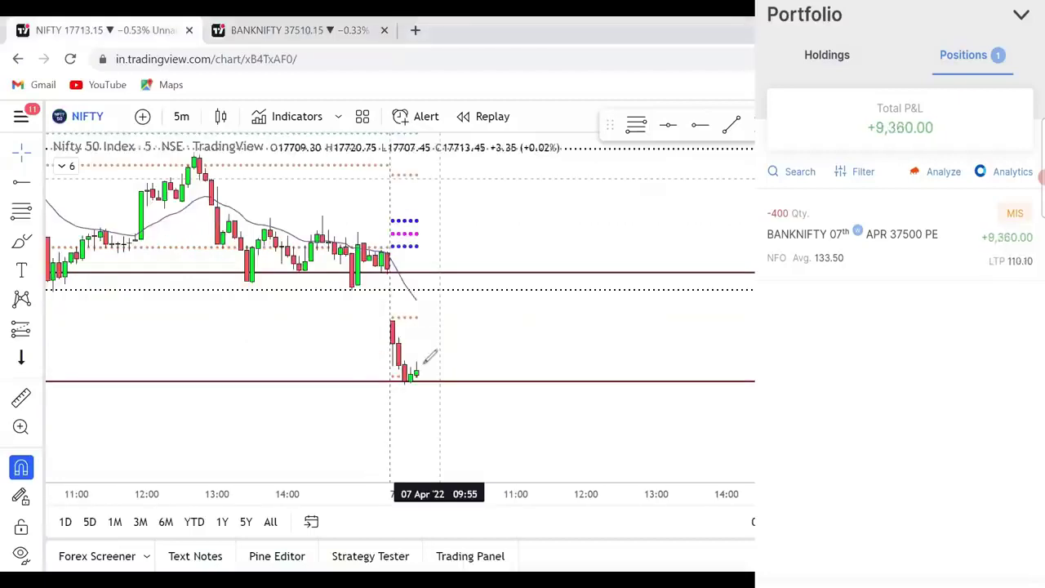
- Circle the latest Nifty candles at the lower support line, point an arrow at them, and clear the marks
{"action": "mouse_move", "coordinate": [427, 349]}
{"action": "left_mouse_down"}
{"action": "mouse_move", "coordinate": [419, 356]}
{"action": "mouse_move", "coordinate": [431, 365]}
{"action": "mouse_move", "coordinate": [466, 376]}
{"action": "left_mouse_up"}
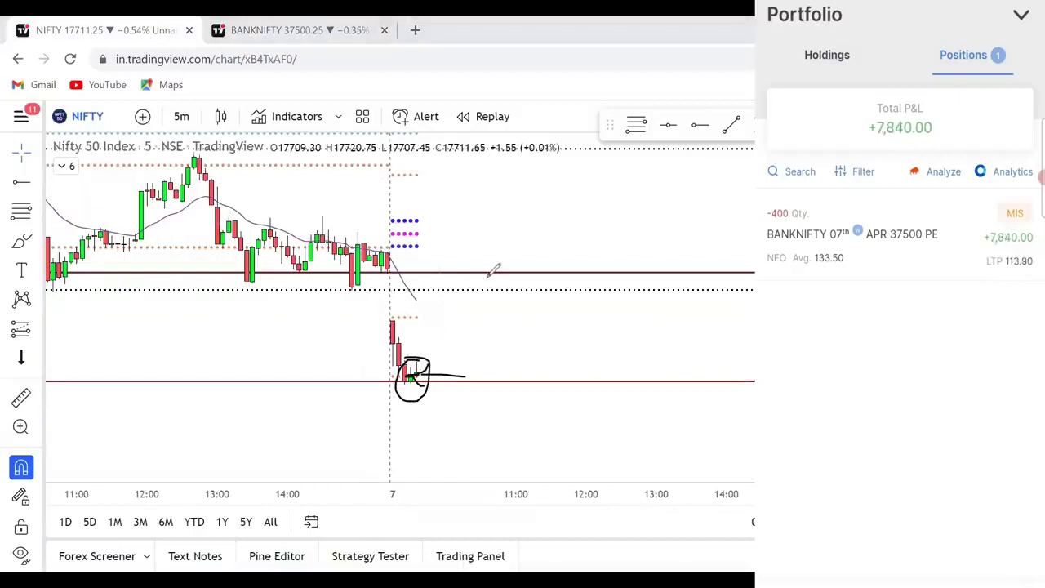
{"action": "key", "text": "e"}
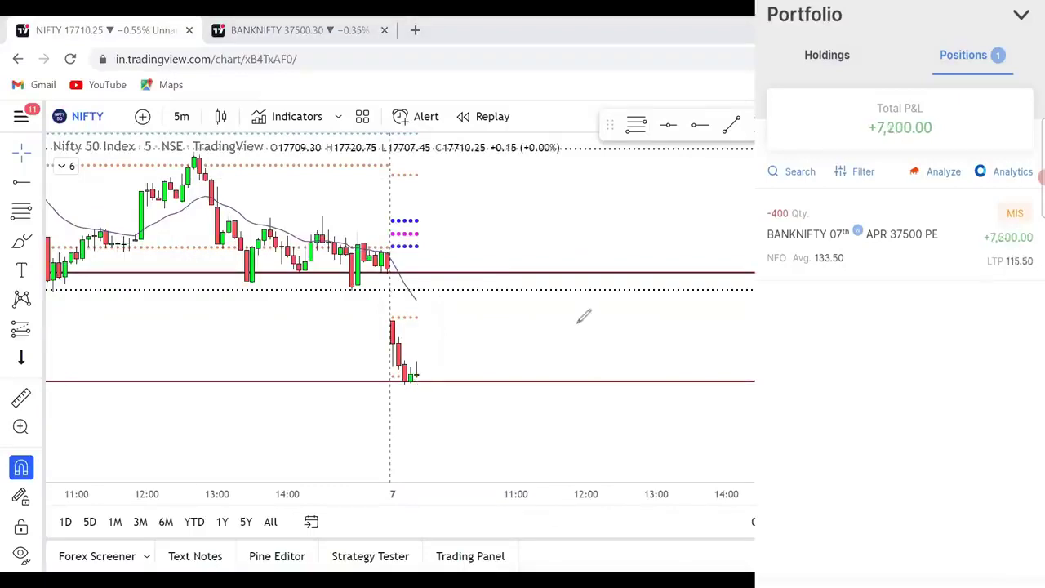
{"action": "key", "text": "Escape"}
- On the Bank Nifty chart, sketch falling and rising arrows from the latest candle to show possible moves, and clear them
{"action": "key", "text": "ctrl+Tab"}
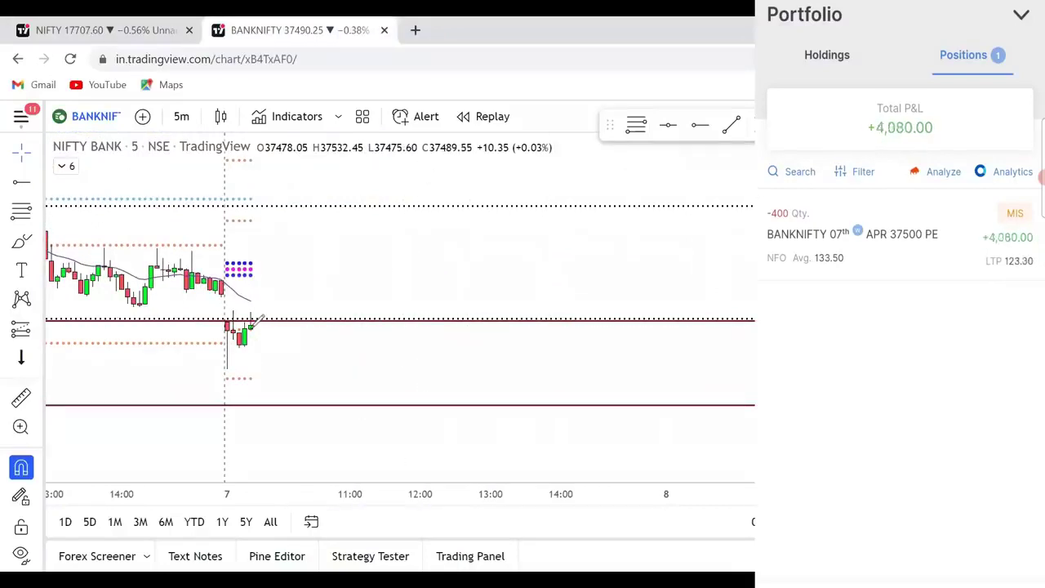
{"action": "mouse_move", "coordinate": [258, 319]}
{"action": "left_mouse_down"}
{"action": "mouse_move", "coordinate": [286, 314]}
{"action": "mouse_move", "coordinate": [267, 310]}
{"action": "mouse_move", "coordinate": [299, 393]}
{"action": "left_mouse_up"}
{"action": "mouse_move", "coordinate": [288, 394]}
{"action": "left_mouse_down"}
{"action": "mouse_move", "coordinate": [274, 390]}
{"action": "mouse_move", "coordinate": [316, 368]}
{"action": "left_mouse_up"}
{"action": "mouse_move", "coordinate": [271, 324]}
{"action": "left_mouse_down"}
{"action": "mouse_move", "coordinate": [333, 275]}
{"action": "mouse_move", "coordinate": [330, 308]}
{"action": "mouse_move", "coordinate": [408, 237]}
{"action": "mouse_move", "coordinate": [398, 268]}
{"action": "left_mouse_up"}
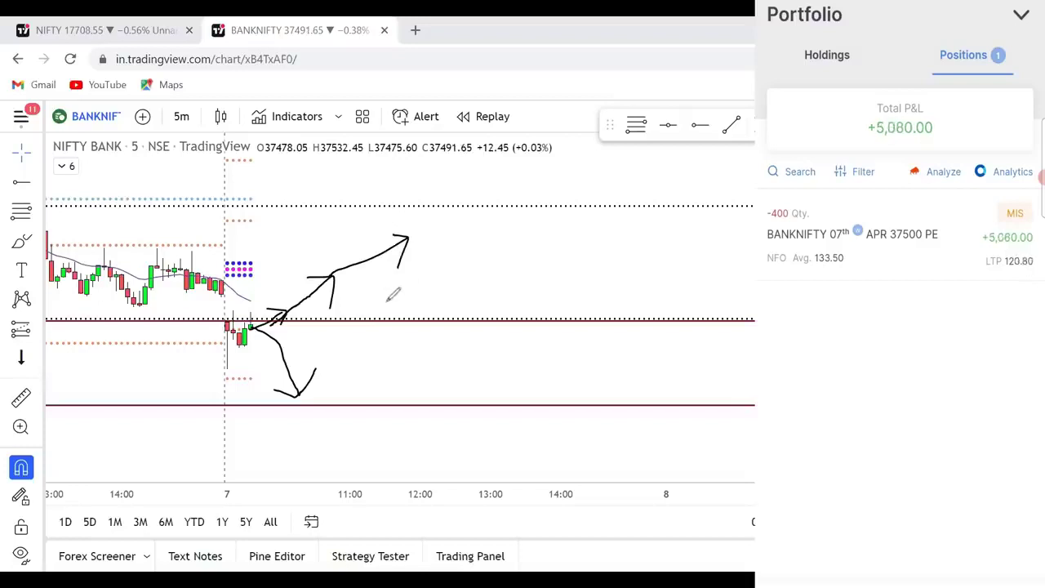
{"action": "key", "text": "e"}
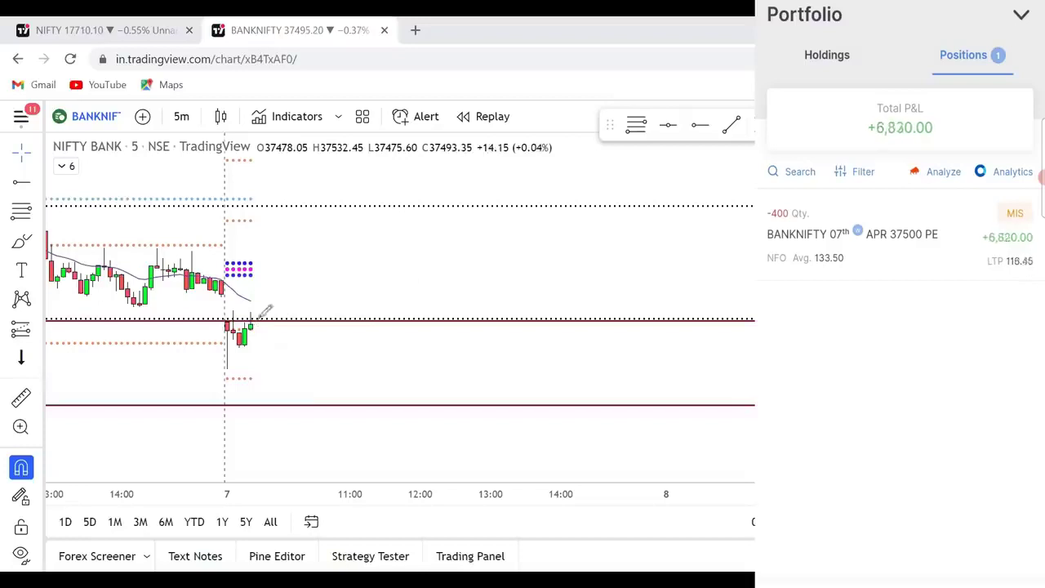
{"action": "mouse_move", "coordinate": [254, 325]}
{"action": "left_mouse_down"}
{"action": "mouse_move", "coordinate": [301, 285]}
{"action": "mouse_move", "coordinate": [301, 304]}
{"action": "left_mouse_up"}
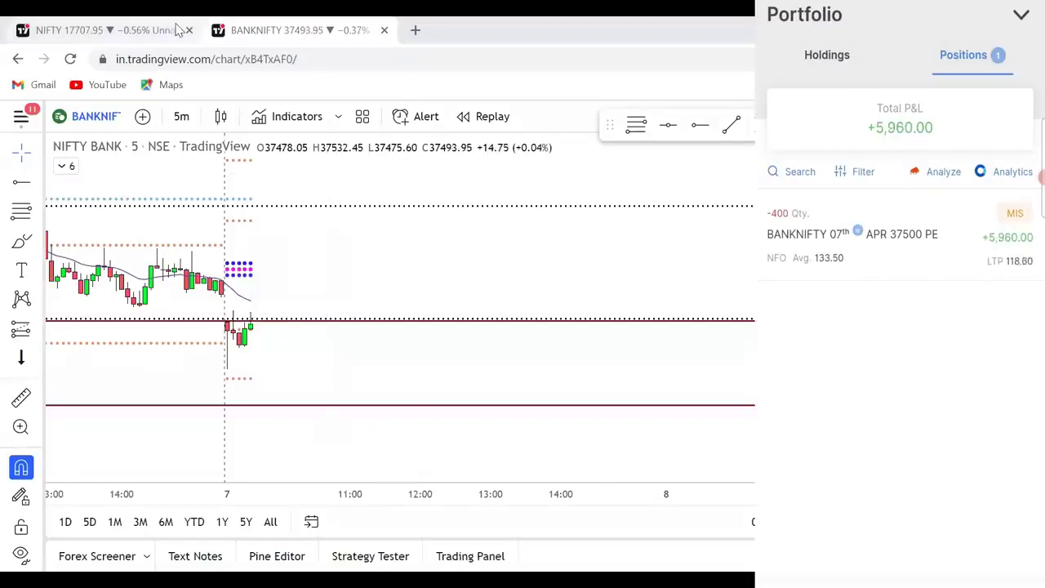
- Return to the Nifty chart and sketch two arrows rising from the latest candles at the lower support line
{"action": "key", "text": "ctrl+Tab"}
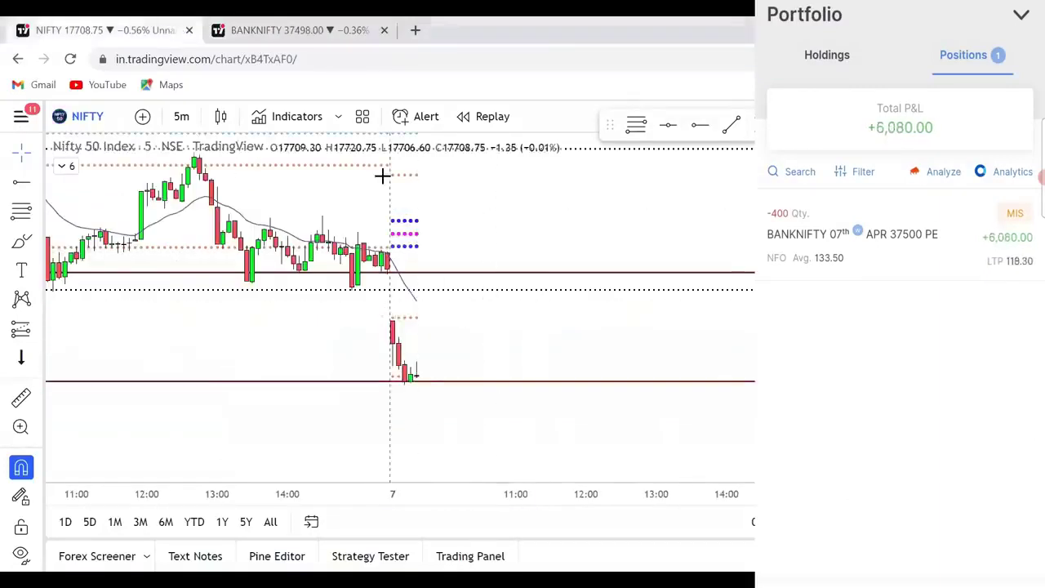
{"action": "left_click_drag", "start_coordinate": [424, 347], "coordinate": [423, 353]}
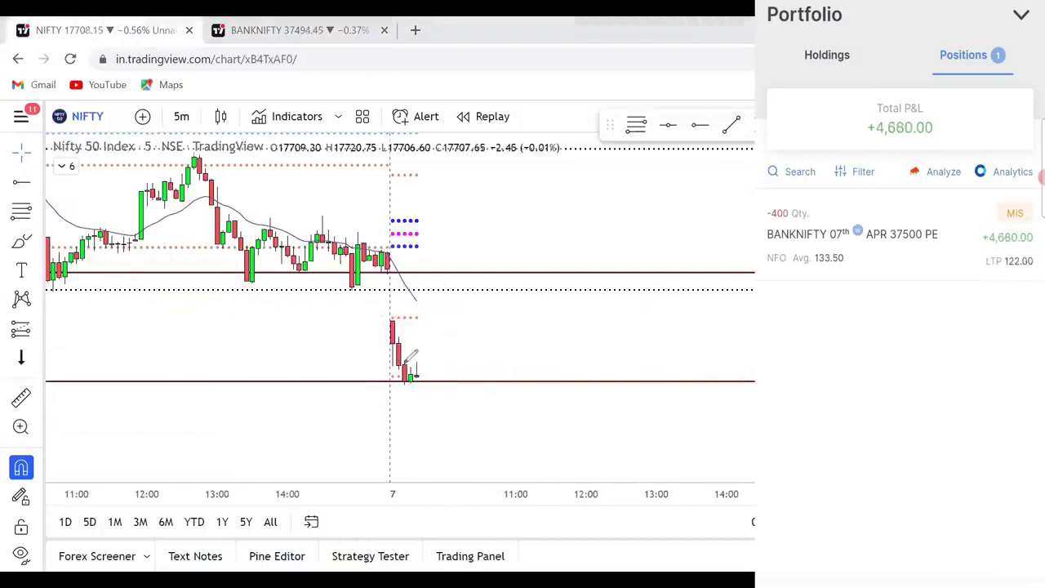
{"action": "mouse_move", "coordinate": [415, 369]}
{"action": "left_mouse_down"}
{"action": "mouse_move", "coordinate": [428, 308]}
{"action": "mouse_move", "coordinate": [419, 320]}
{"action": "mouse_move", "coordinate": [447, 327]}
{"action": "left_mouse_up"}
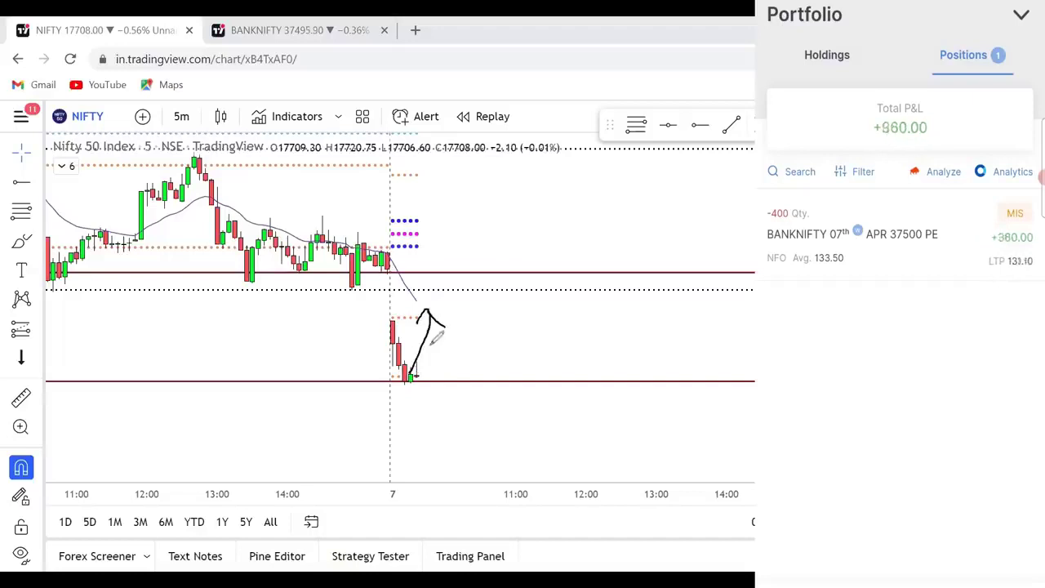
{"action": "mouse_move", "coordinate": [421, 321]}
{"action": "left_mouse_down"}
{"action": "mouse_move", "coordinate": [446, 324]}
{"action": "mouse_move", "coordinate": [447, 336]}
{"action": "left_mouse_up"}
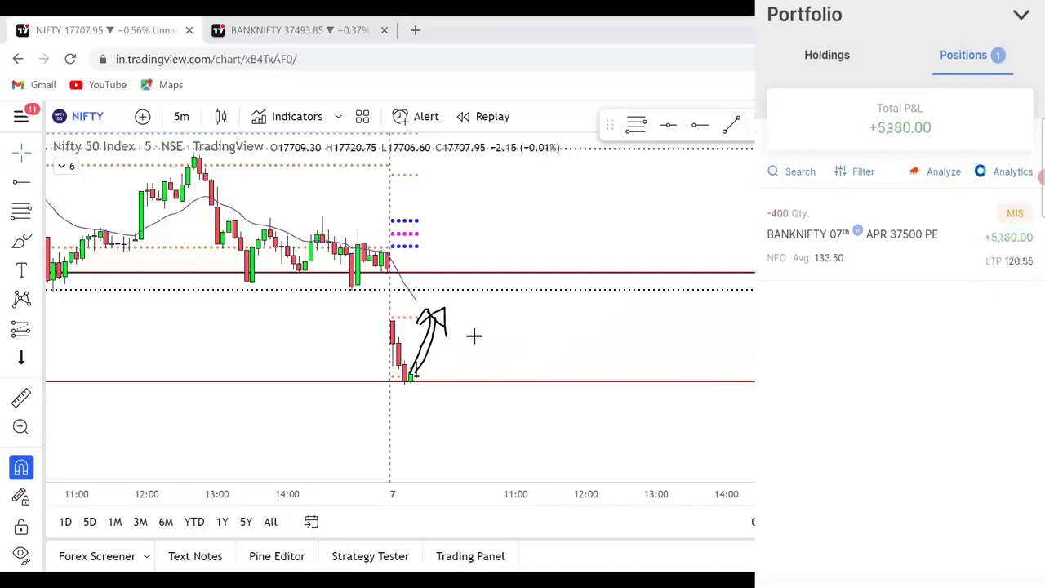
- On the Bank Nifty chart, sketch an arrow rising from the latest candle, circle and underline the recent candle lows, and clear the marks
{"action": "key", "text": "ctrl+Tab"}
{"action": "mouse_move", "coordinate": [249, 314]}
{"action": "left_mouse_down"}
{"action": "mouse_move", "coordinate": [318, 271]}
{"action": "mouse_move", "coordinate": [316, 287]}
{"action": "left_mouse_up"}
{"action": "key", "text": "Escape"}
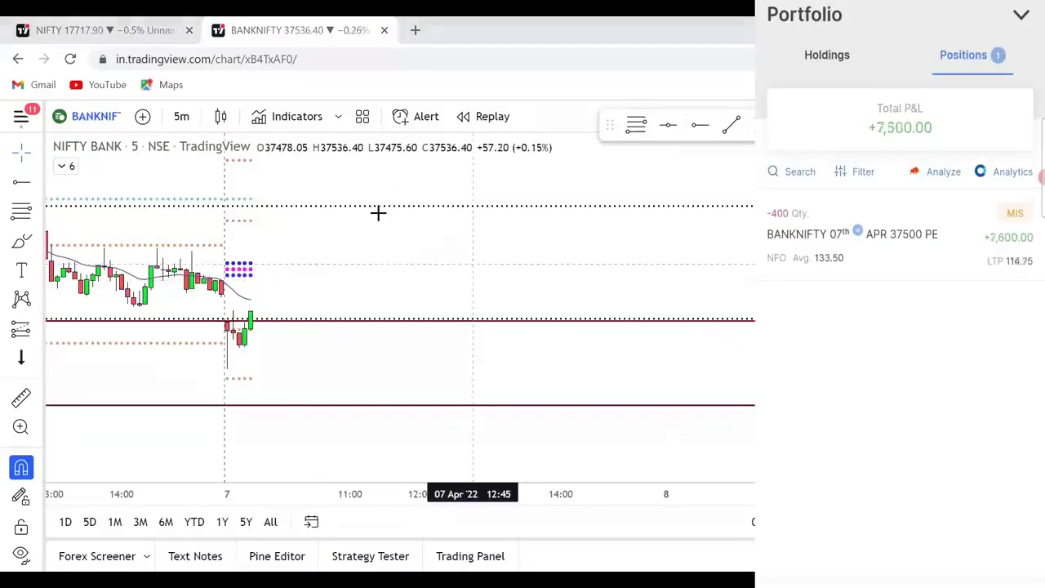
{"action": "mouse_move", "coordinate": [232, 351]}
{"action": "left_mouse_down"}
{"action": "mouse_move", "coordinate": [299, 351]}
{"action": "mouse_move", "coordinate": [242, 340]}
{"action": "left_mouse_up"}
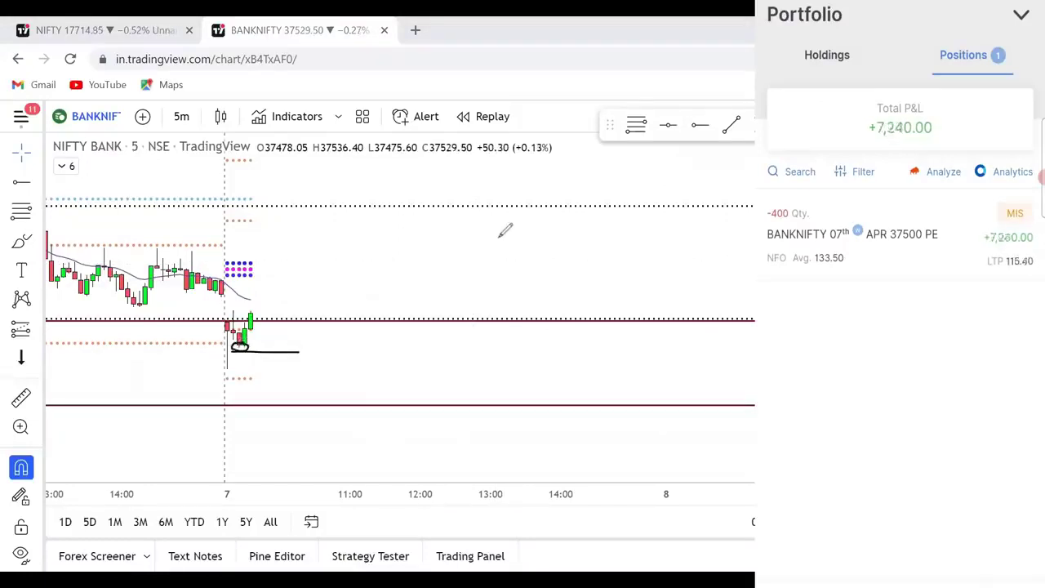
{"action": "key", "text": "Escape"}
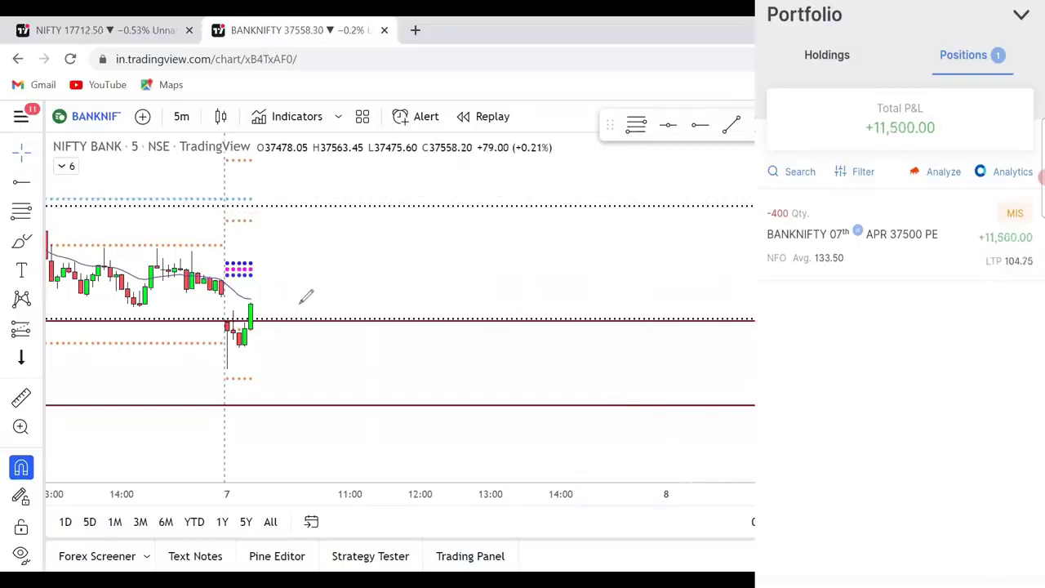
- Check the Nifty chart, return to Bank Nifty, circle the latest candle lows just below the horizontal line, and clear the mark
{"action": "key", "text": "ctrl+Tab"}
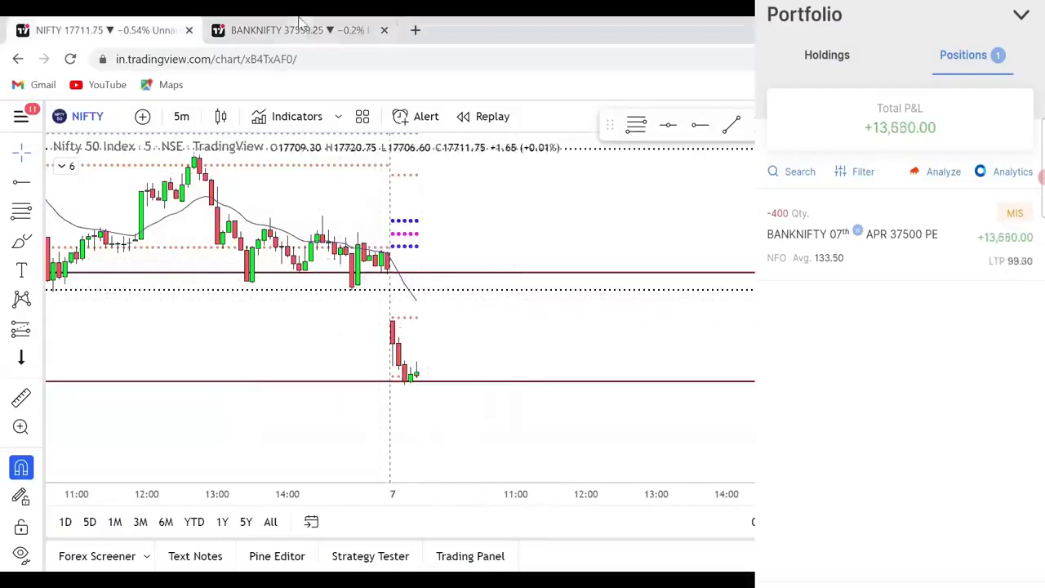
{"action": "key", "text": "ctrl+Tab"}
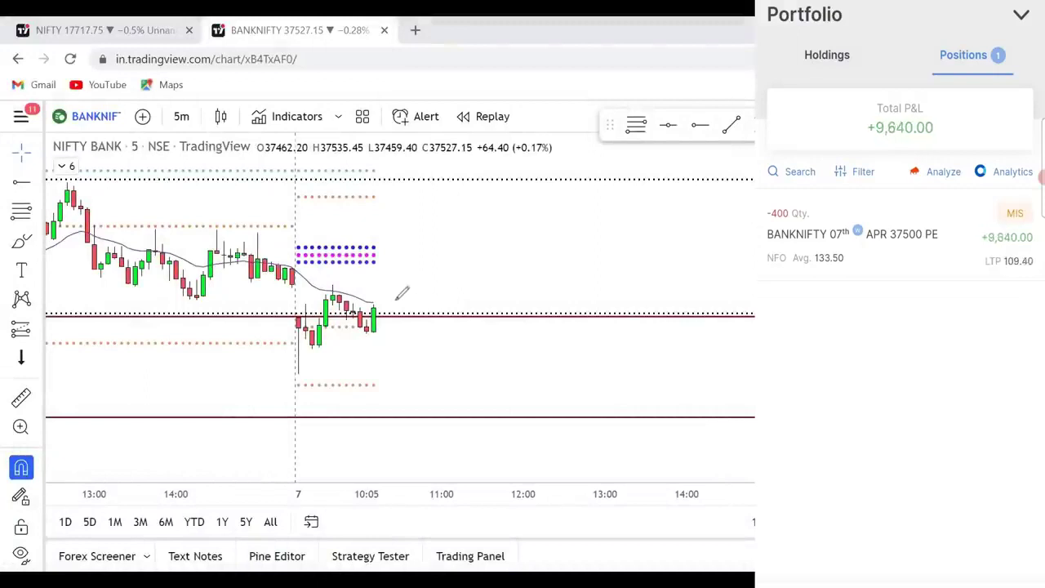
{"action": "left_click_drag", "start_coordinate": [371, 325], "coordinate": [367, 320]}
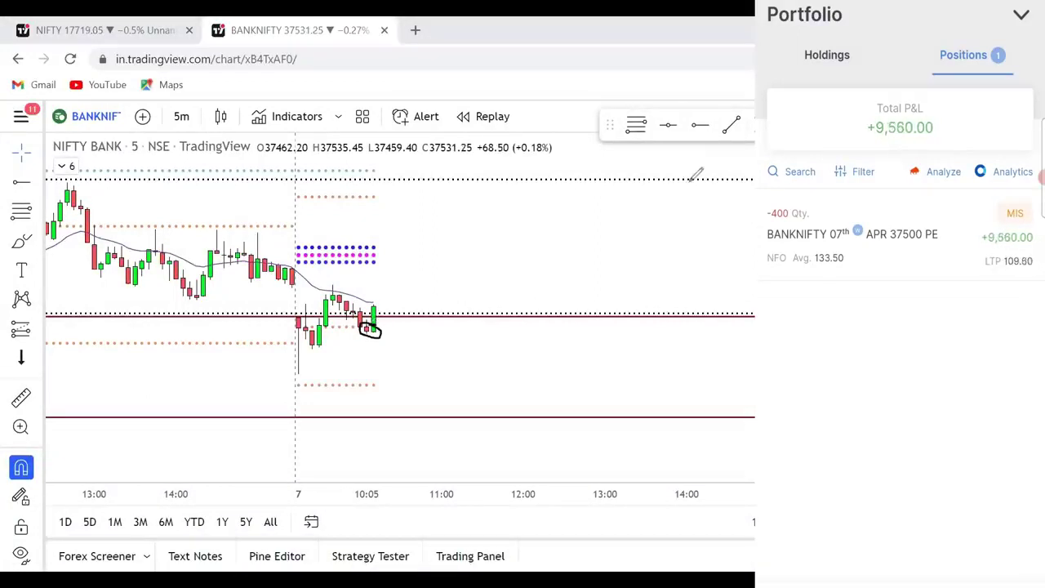
{"action": "key", "text": "ctrl+z"}
- On the Nifty chart, circle both touches of the lower support line, add two upward arrows beneath the line, and clear everything
{"action": "left_click", "coordinate": [98, 25]}
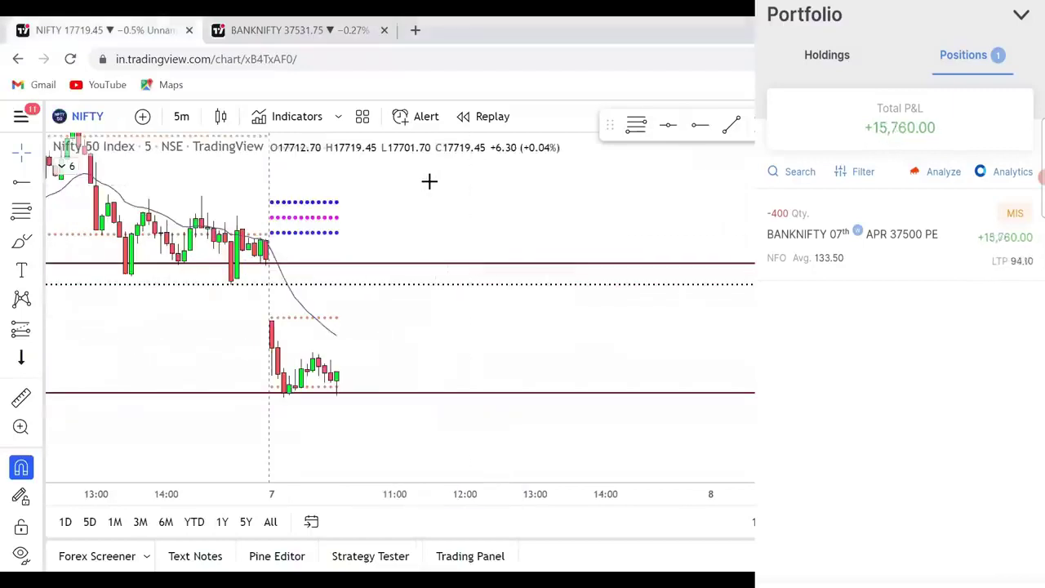
{"action": "mouse_move", "coordinate": [314, 369]}
{"action": "left_mouse_down"}
{"action": "mouse_move", "coordinate": [292, 366]}
{"action": "mouse_move", "coordinate": [351, 395]}
{"action": "mouse_move", "coordinate": [347, 374]}
{"action": "left_mouse_up"}
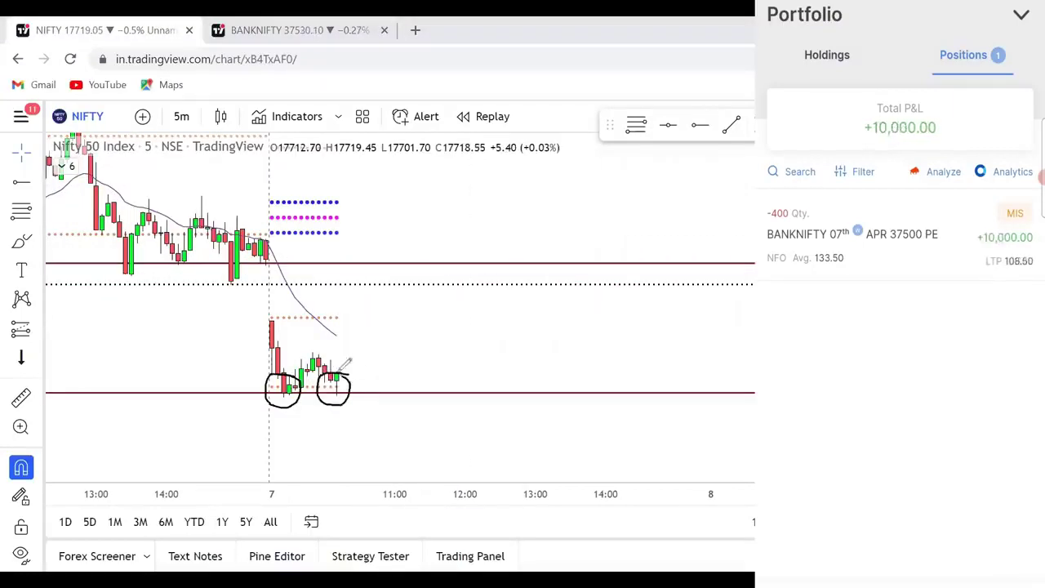
{"action": "mouse_move", "coordinate": [391, 429]}
{"action": "left_mouse_down"}
{"action": "mouse_move", "coordinate": [391, 391]}
{"action": "mouse_move", "coordinate": [405, 412]}
{"action": "left_mouse_up"}
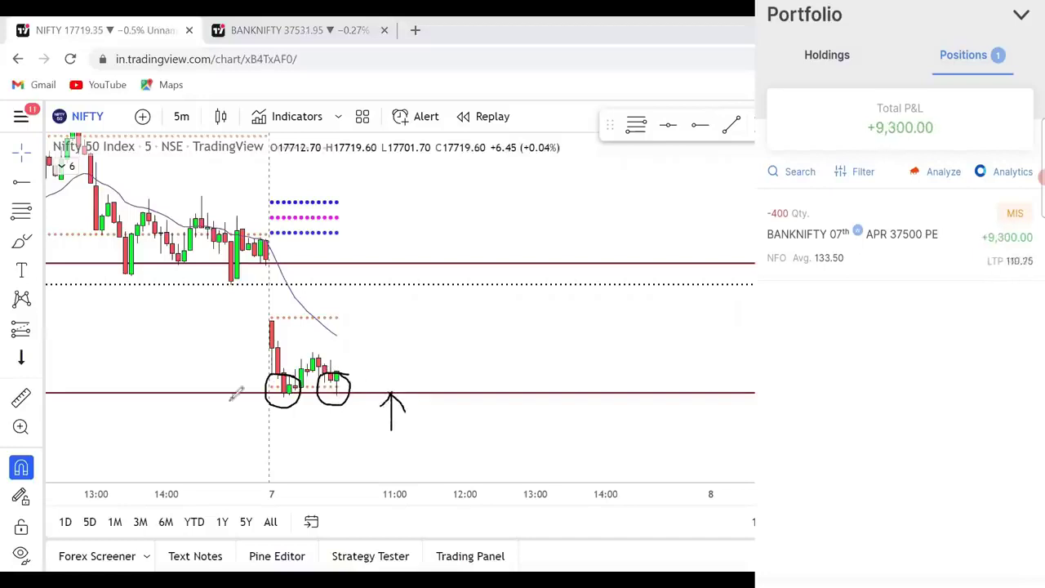
{"action": "mouse_move", "coordinate": [213, 393]}
{"action": "left_mouse_down"}
{"action": "mouse_move", "coordinate": [212, 423]}
{"action": "mouse_move", "coordinate": [193, 407]}
{"action": "mouse_move", "coordinate": [233, 408]}
{"action": "left_mouse_up"}
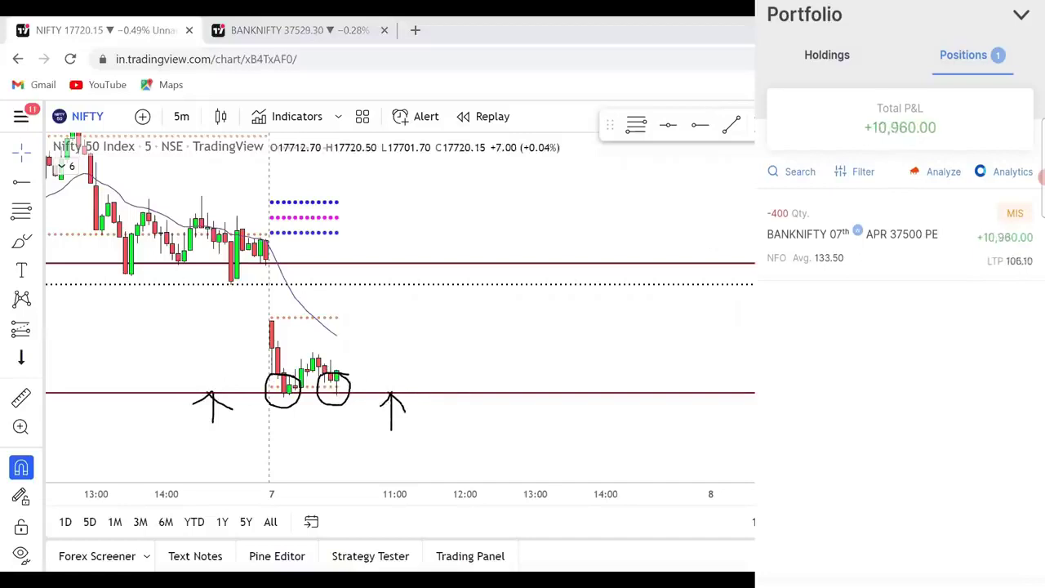
{"action": "key", "text": "e"}
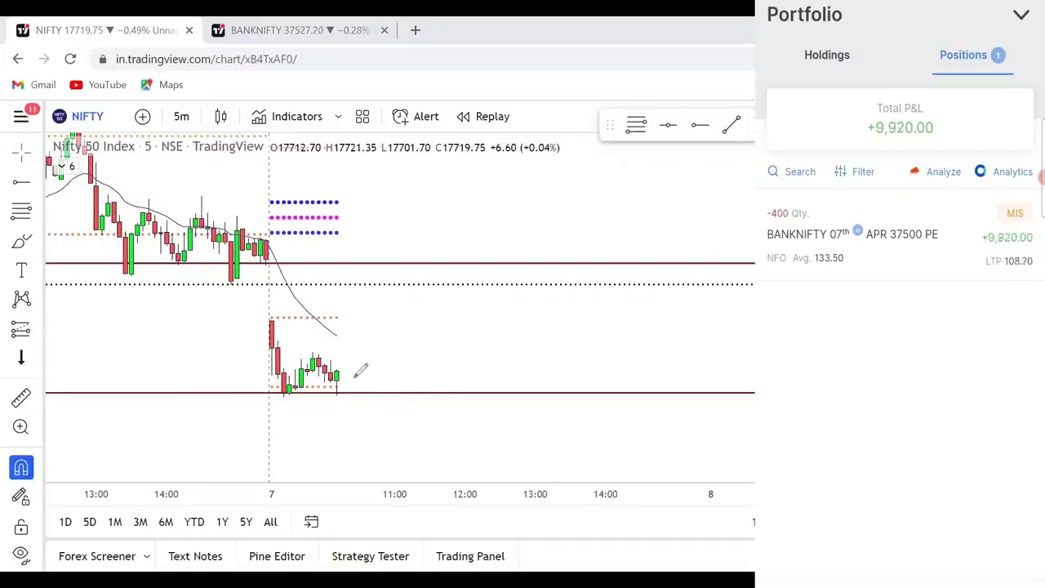
- Circle all the 7 April Nifty candles touching the lower support line in one loop, and clear the mark
{"action": "mouse_move", "coordinate": [360, 372]}
{"action": "left_mouse_down"}
{"action": "mouse_move", "coordinate": [274, 388]}
{"action": "mouse_move", "coordinate": [339, 398]}
{"action": "mouse_move", "coordinate": [349, 371]}
{"action": "mouse_move", "coordinate": [323, 377]}
{"action": "left_mouse_up"}
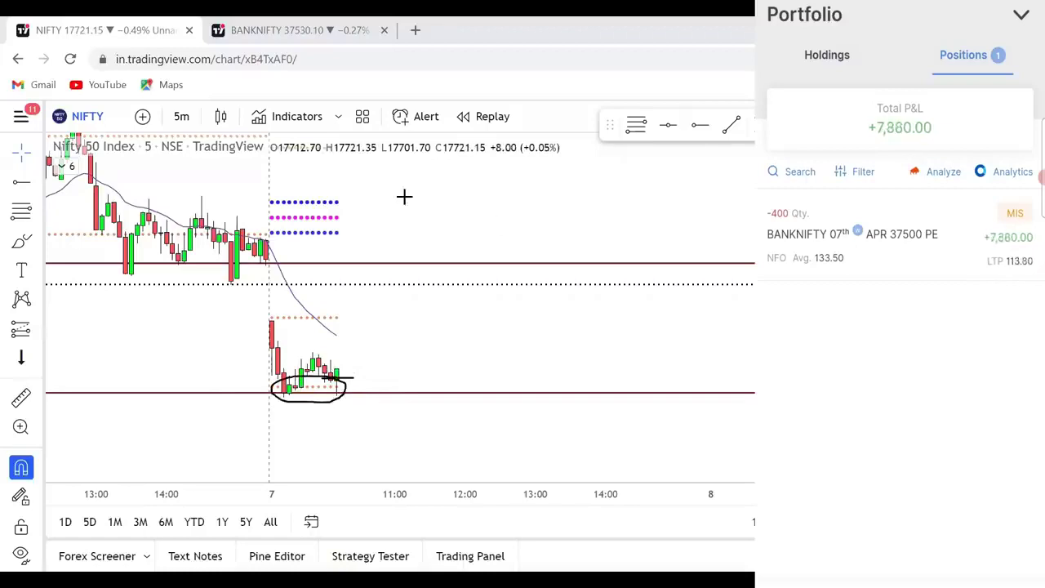
{"action": "key", "text": "Escape"}
- Circle the Bank Nifty candles crossing above the horizontal line, mark the matching Nifty candles near support, and clear the marks
{"action": "left_click", "coordinate": [303, 24]}
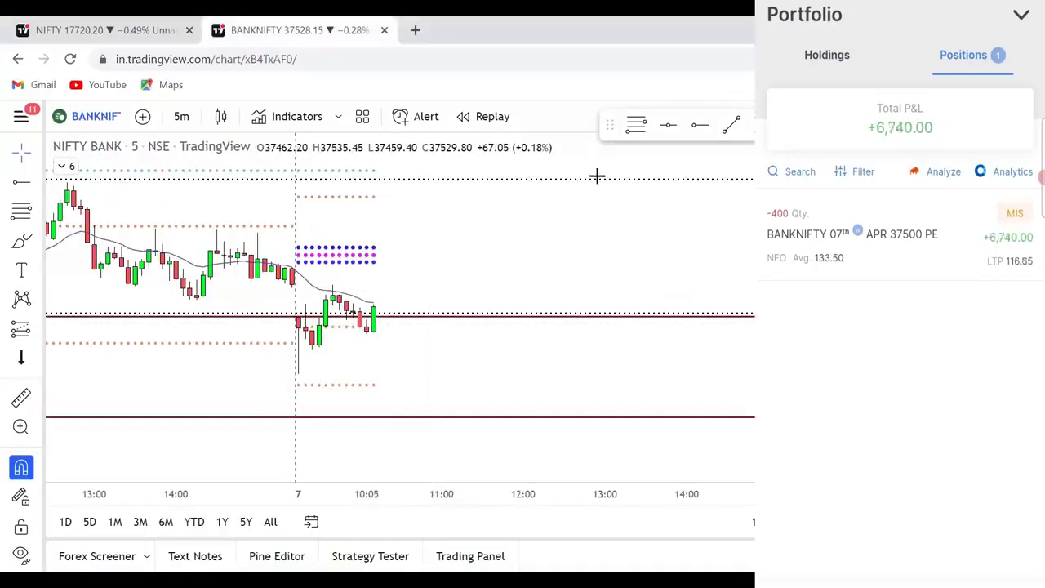
{"action": "left_click_drag", "start_coordinate": [339, 323], "coordinate": [341, 295]}
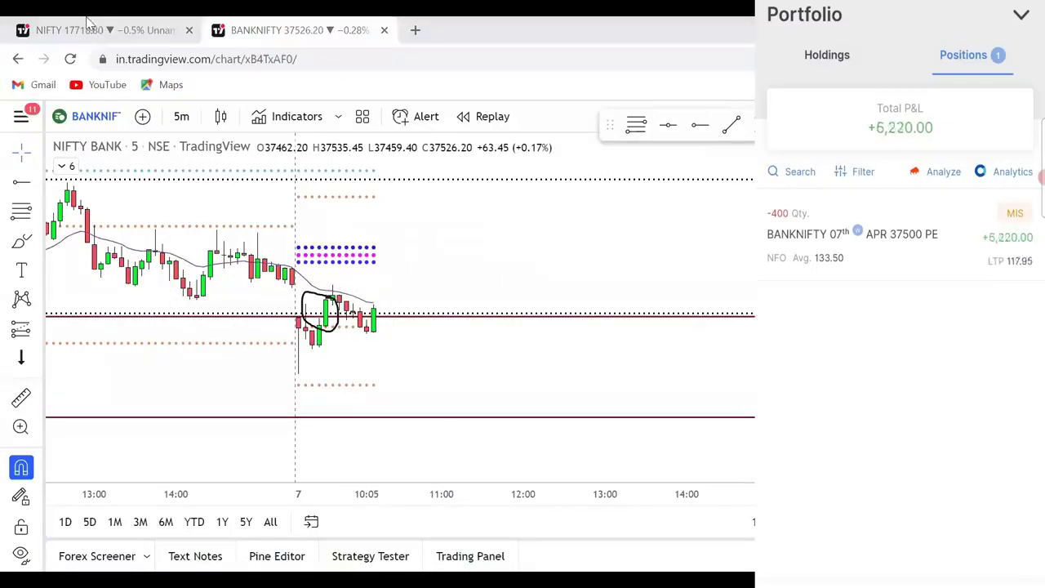
{"action": "key", "text": "ctrl+Tab"}
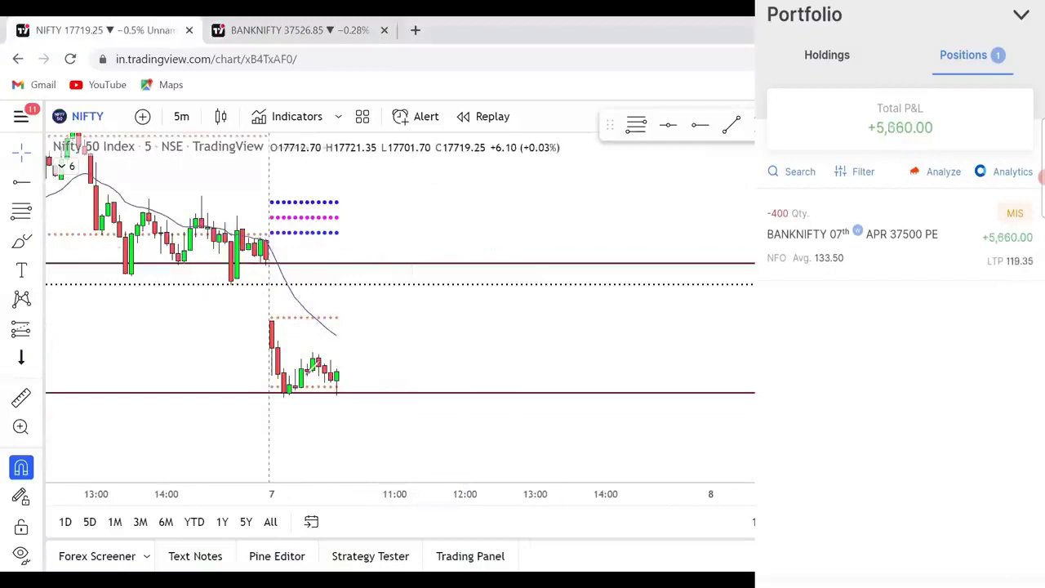
{"action": "mouse_move", "coordinate": [287, 372]}
{"action": "left_mouse_down"}
{"action": "mouse_move", "coordinate": [308, 382]}
{"action": "mouse_move", "coordinate": [296, 370]}
{"action": "left_mouse_up"}
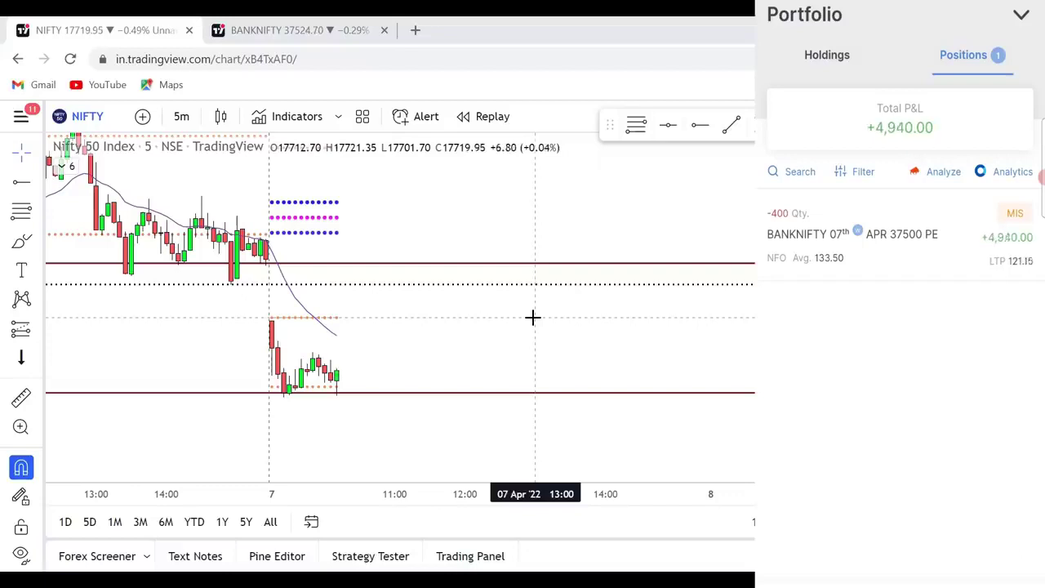
- After checking Bank Nifty, circle the Nifty support touch and breakdown candle, sketch falling and rising arrows from it, and clear them
{"action": "left_click", "coordinate": [277, 31]}
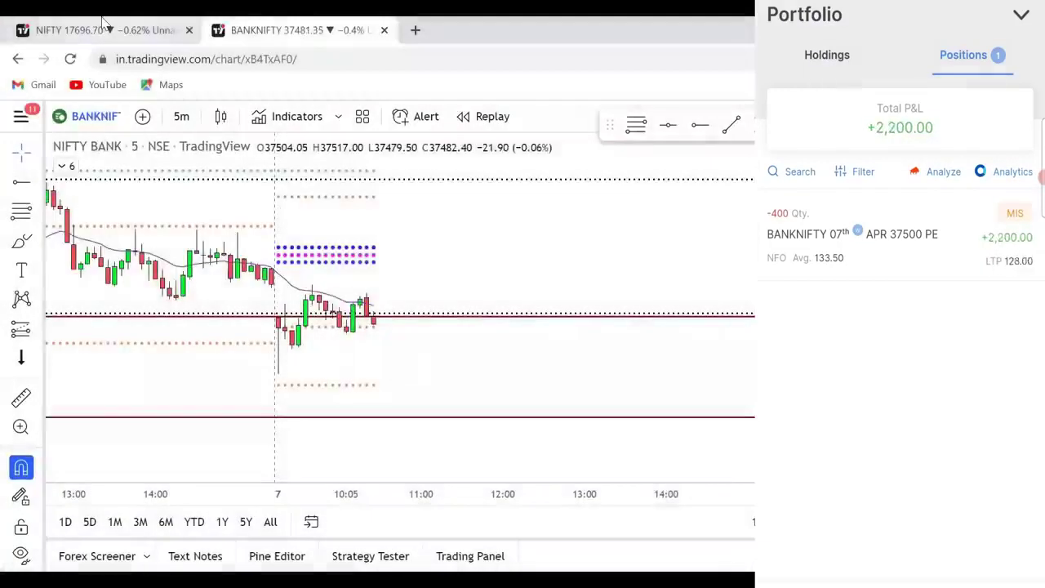
{"action": "left_click", "coordinate": [103, 25]}
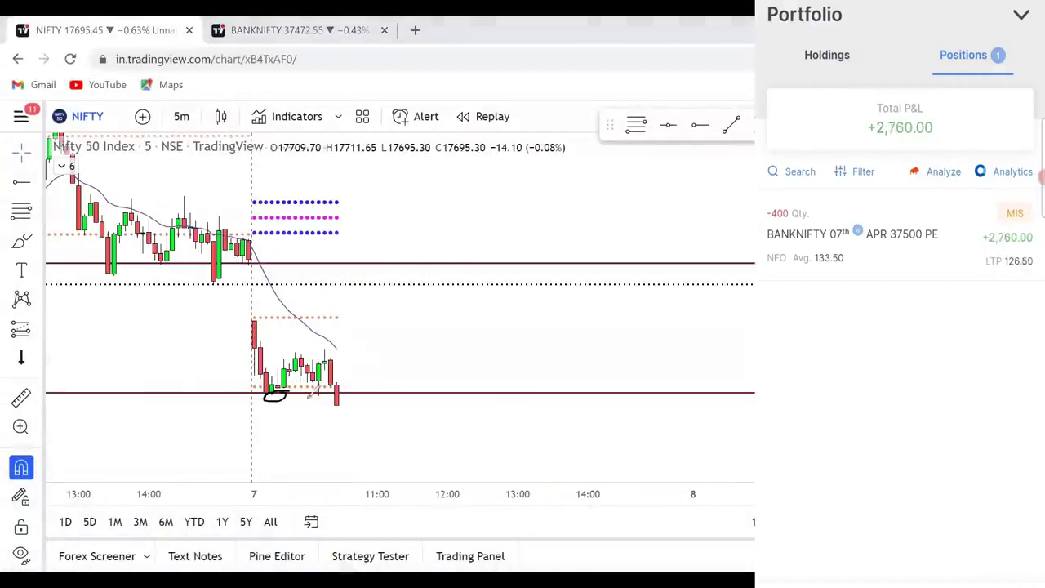
{"action": "mouse_move", "coordinate": [346, 380]}
{"action": "left_mouse_down"}
{"action": "mouse_move", "coordinate": [349, 394]}
{"action": "mouse_move", "coordinate": [336, 385]}
{"action": "mouse_move", "coordinate": [373, 431]}
{"action": "mouse_move", "coordinate": [398, 426]}
{"action": "left_mouse_up"}
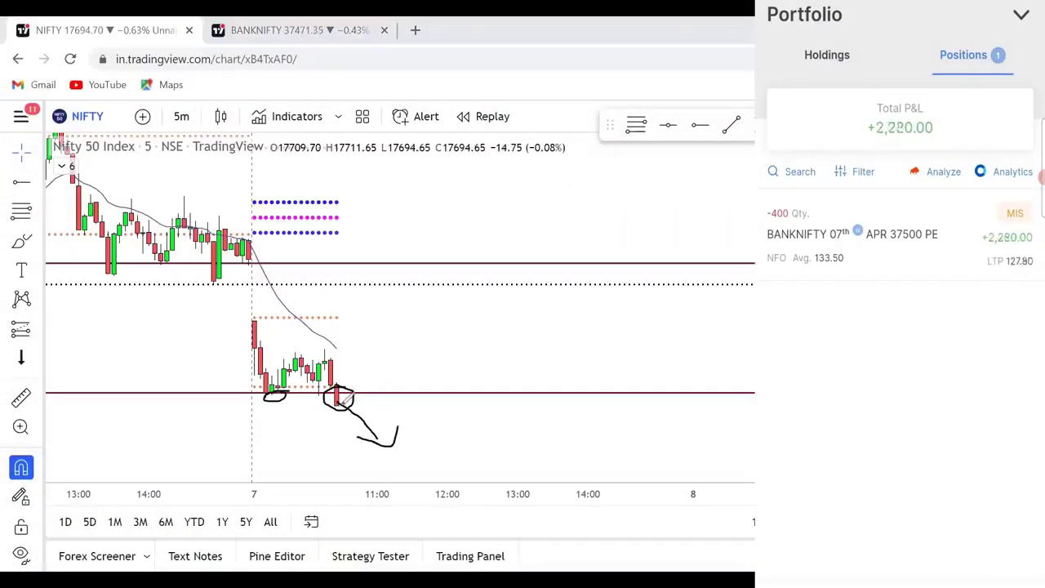
{"action": "mouse_move", "coordinate": [345, 400]}
{"action": "left_mouse_down"}
{"action": "mouse_move", "coordinate": [387, 353]}
{"action": "mouse_move", "coordinate": [400, 354]}
{"action": "mouse_move", "coordinate": [399, 378]}
{"action": "left_mouse_up"}
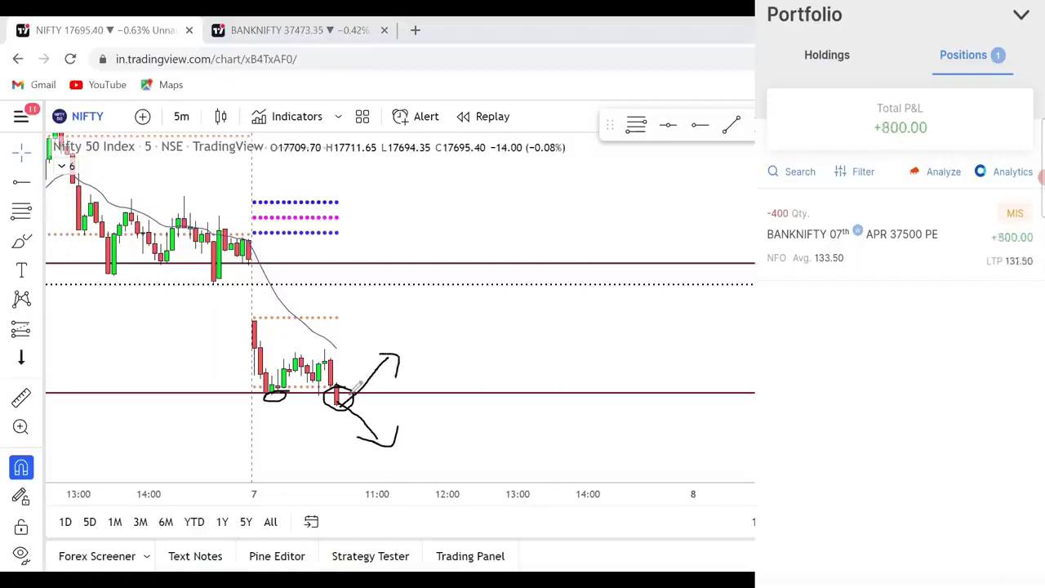
{"action": "left_click_drag", "start_coordinate": [343, 399], "coordinate": [414, 349]}
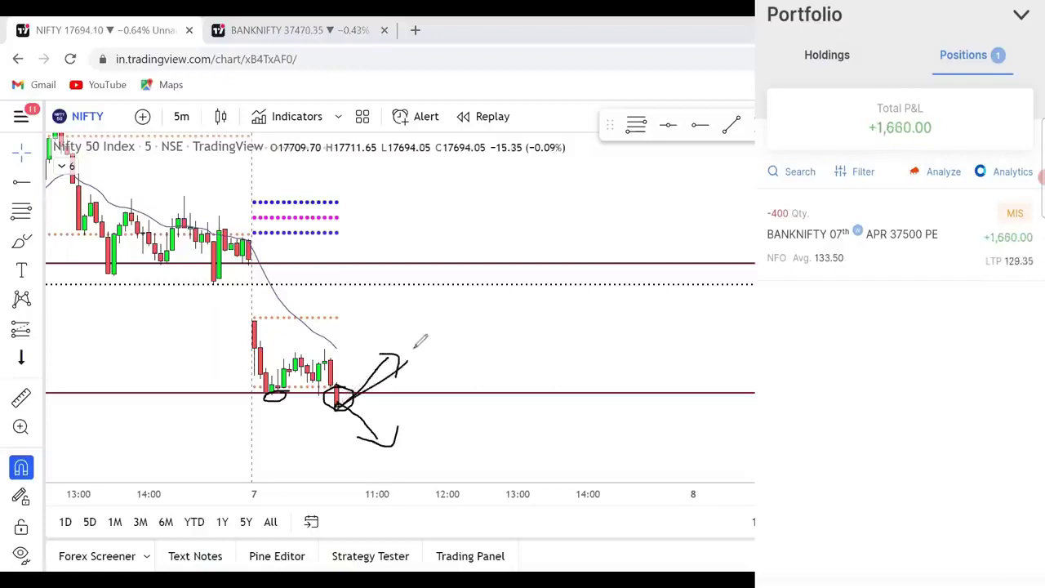
{"action": "key", "text": "e"}
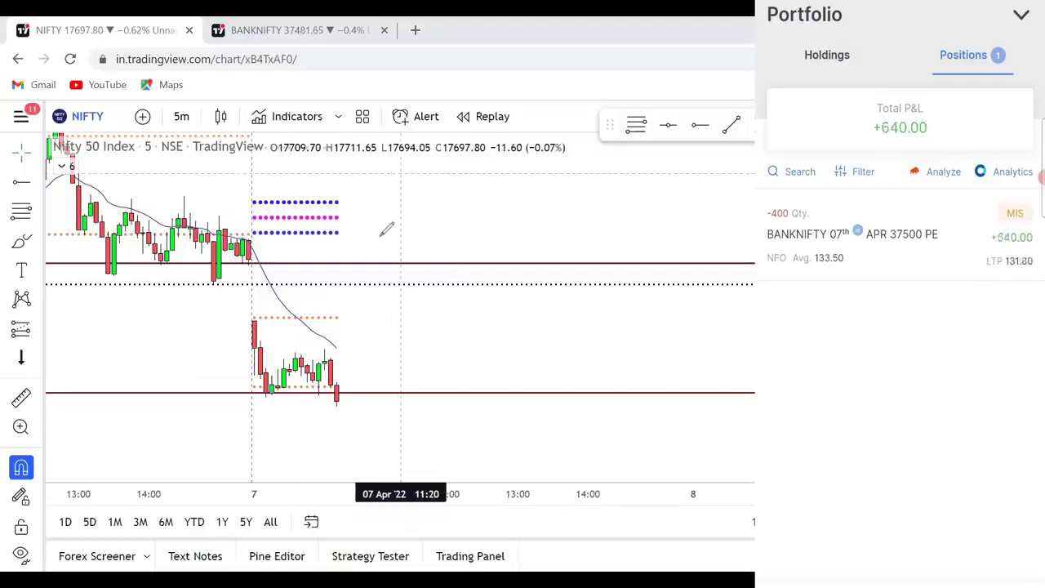
- Compare both index charts and circle the latest tall green candle above the horizontal line on the Bank Nifty chart
{"action": "left_click", "coordinate": [302, 23]}
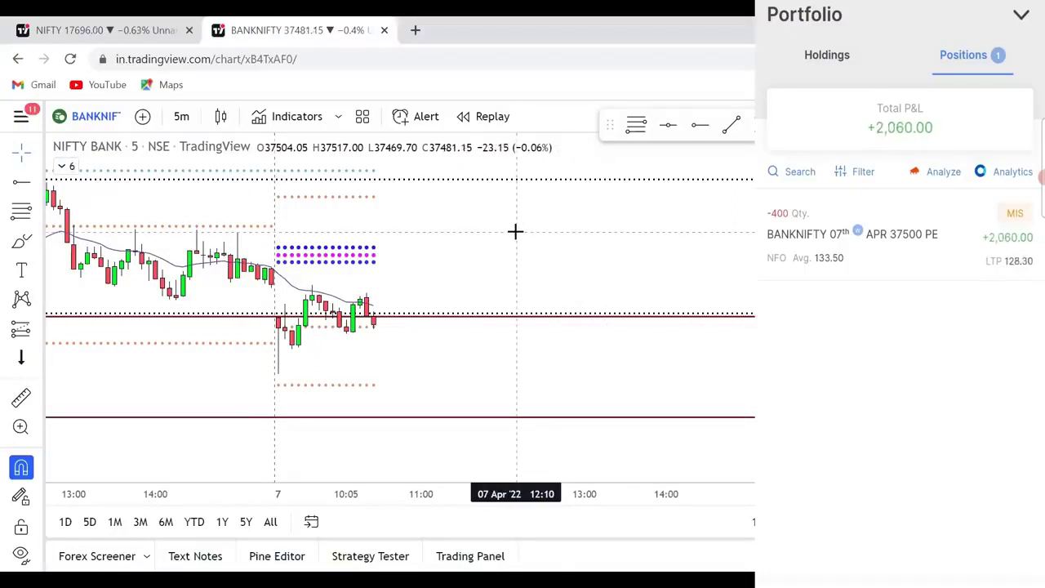
{"action": "key", "text": "ctrl+shift+Tab"}
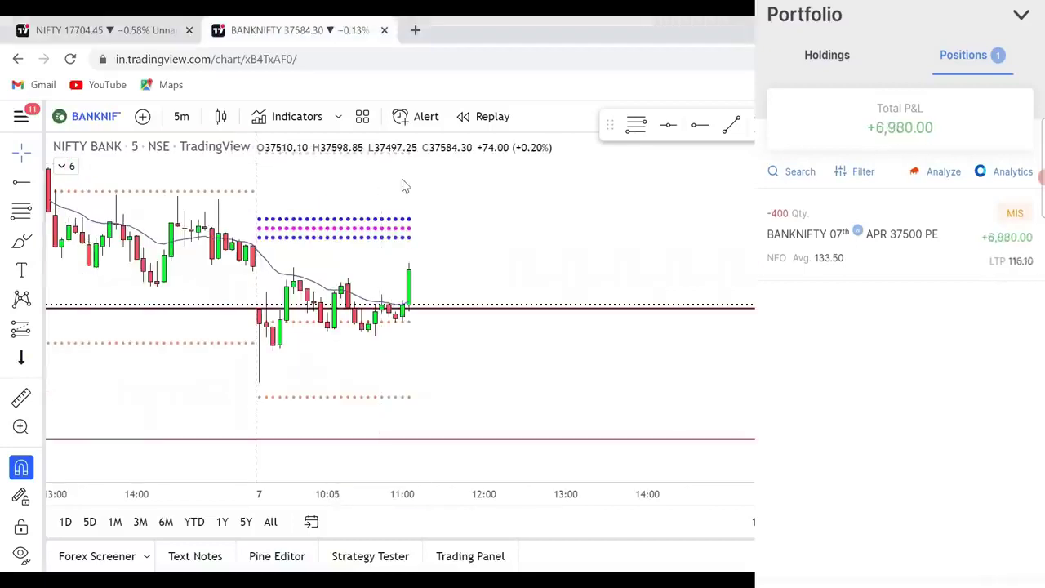
{"action": "mouse_move", "coordinate": [411, 256]}
{"action": "left_mouse_down"}
{"action": "mouse_move", "coordinate": [420, 292]}
{"action": "mouse_move", "coordinate": [415, 255]}
{"action": "left_mouse_up"}
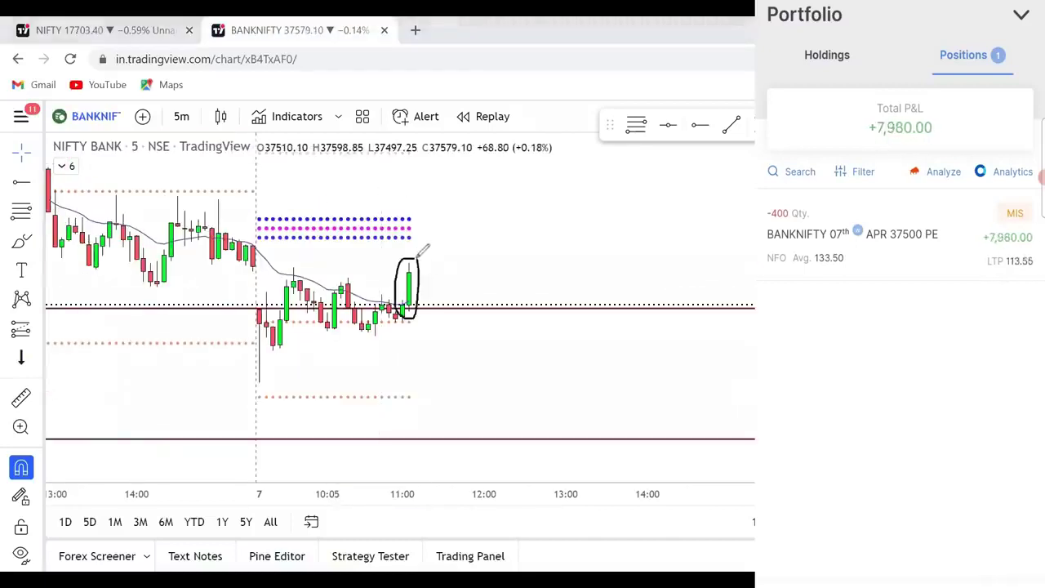
- Circle the base of the tall green Bank Nifty candle, clear the marks, and sketch a rising arrow from its top past the dotted band
{"action": "mouse_move", "coordinate": [412, 300]}
{"action": "left_mouse_down"}
{"action": "mouse_move", "coordinate": [401, 302]}
{"action": "mouse_move", "coordinate": [415, 312]}
{"action": "mouse_move", "coordinate": [399, 309]}
{"action": "left_mouse_up"}
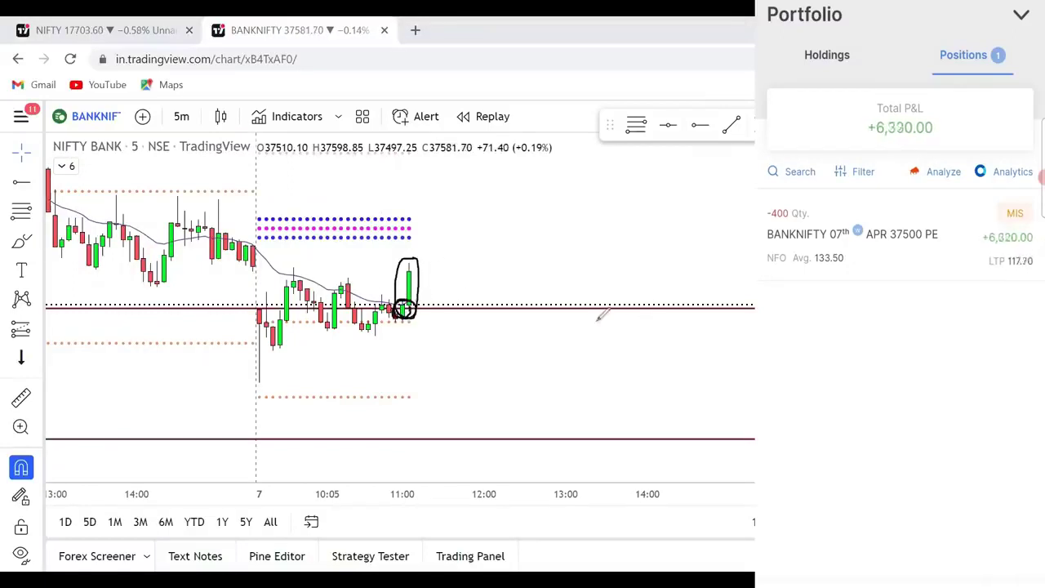
{"action": "key", "text": "e"}
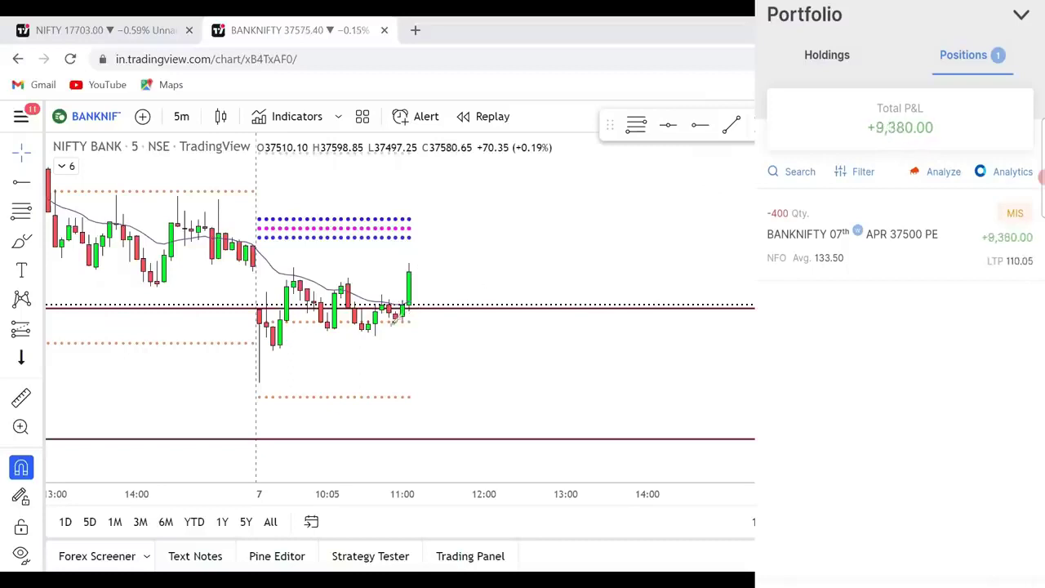
{"action": "mouse_move", "coordinate": [408, 298]}
{"action": "left_mouse_down"}
{"action": "mouse_move", "coordinate": [380, 325]}
{"action": "mouse_move", "coordinate": [412, 294]}
{"action": "mouse_move", "coordinate": [485, 276]}
{"action": "mouse_move", "coordinate": [418, 276]}
{"action": "mouse_move", "coordinate": [433, 284]}
{"action": "mouse_move", "coordinate": [429, 230]}
{"action": "mouse_move", "coordinate": [438, 241]}
{"action": "left_mouse_up"}
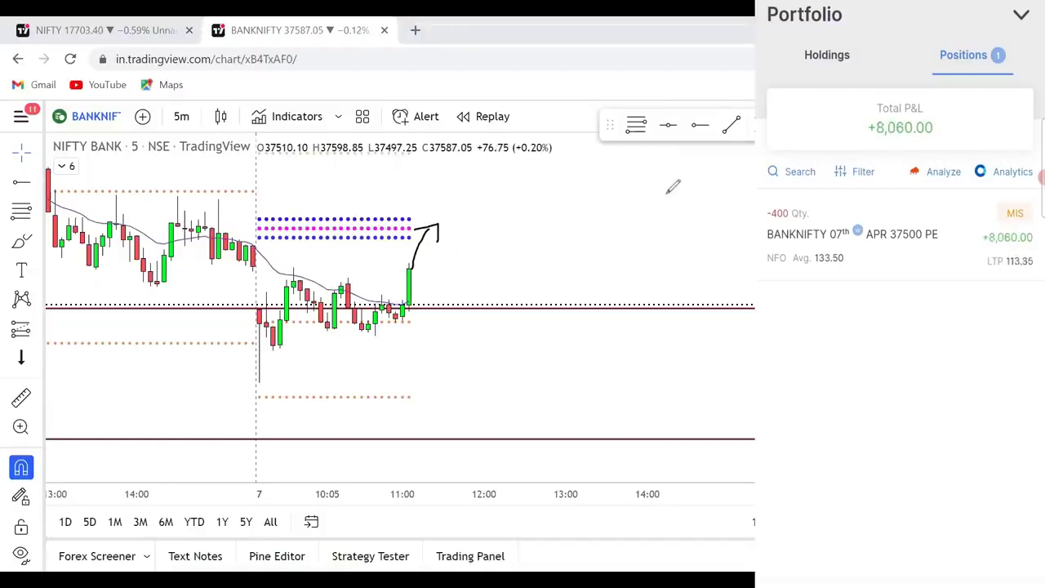
- On the Nifty chart, circle the latest green candle at the horizontal line, point an arrow at it, and clear the marks
{"action": "left_click", "coordinate": [146, 23]}
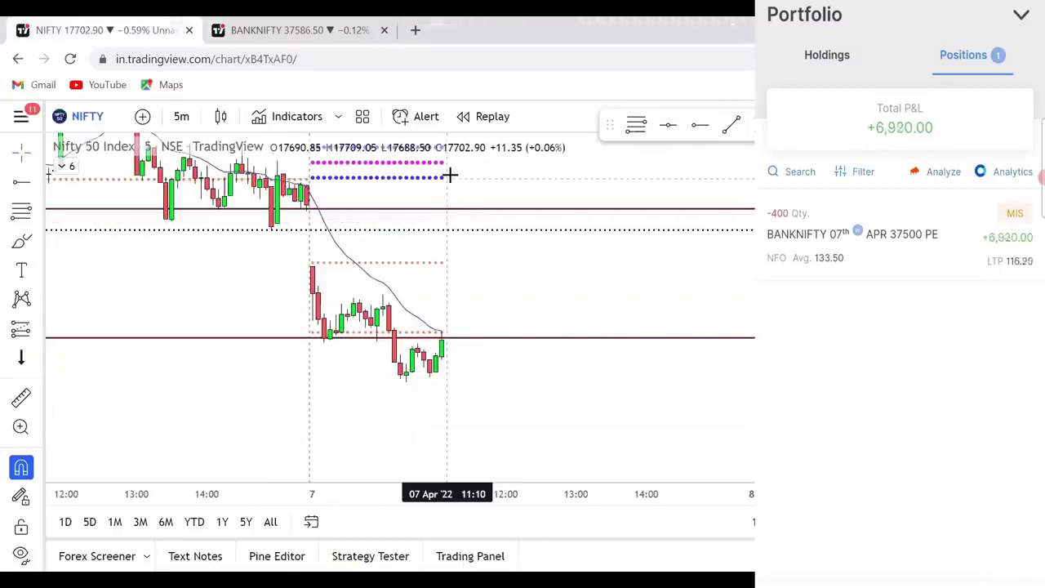
{"action": "mouse_move", "coordinate": [449, 339]}
{"action": "left_mouse_down"}
{"action": "mouse_move", "coordinate": [455, 305]}
{"action": "mouse_move", "coordinate": [482, 305]}
{"action": "mouse_move", "coordinate": [455, 334]}
{"action": "mouse_move", "coordinate": [442, 332]}
{"action": "left_mouse_up"}
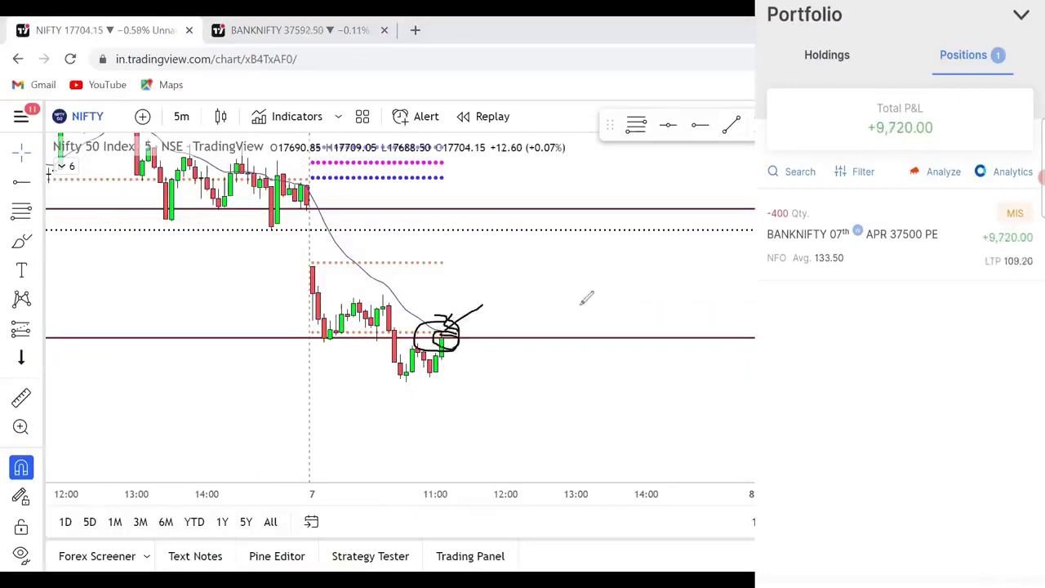
{"action": "key", "text": "e"}
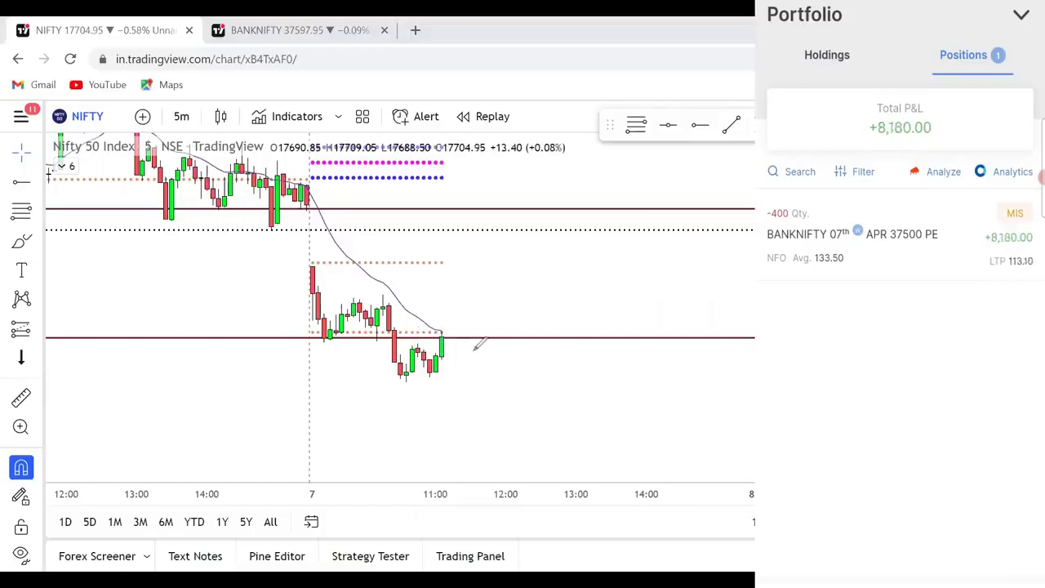
- Circle the top of the latest Nifty candle, sketch two successive rising arrows from it, and clear the drawing
{"action": "mouse_move", "coordinate": [441, 334]}
{"action": "left_mouse_down"}
{"action": "mouse_move", "coordinate": [481, 296]}
{"action": "mouse_move", "coordinate": [471, 323]}
{"action": "mouse_move", "coordinate": [433, 345]}
{"action": "mouse_move", "coordinate": [457, 326]}
{"action": "left_mouse_up"}
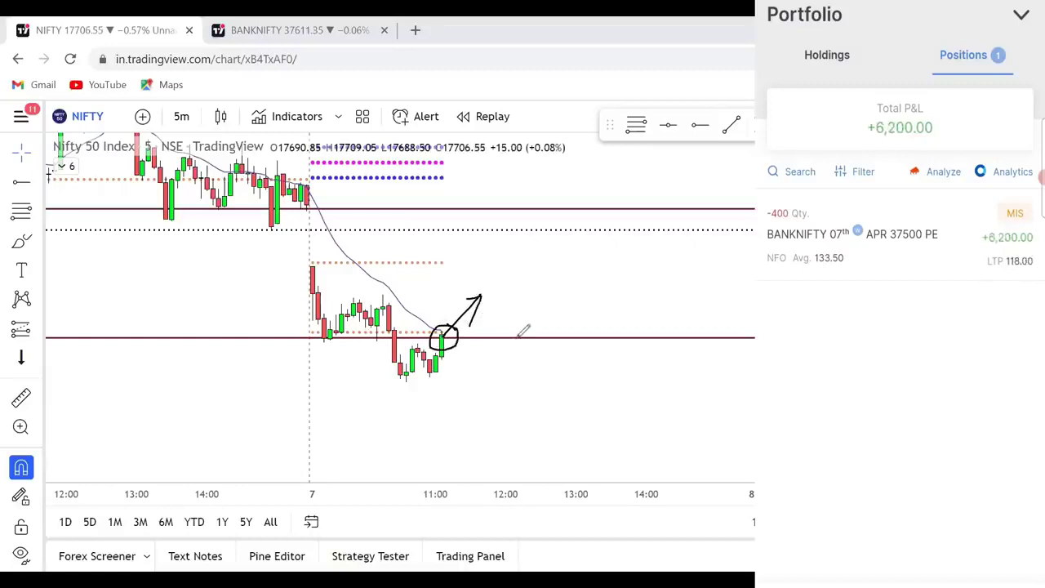
{"action": "mouse_move", "coordinate": [482, 294]}
{"action": "left_mouse_down"}
{"action": "mouse_move", "coordinate": [521, 259]}
{"action": "mouse_move", "coordinate": [514, 294]}
{"action": "left_mouse_up"}
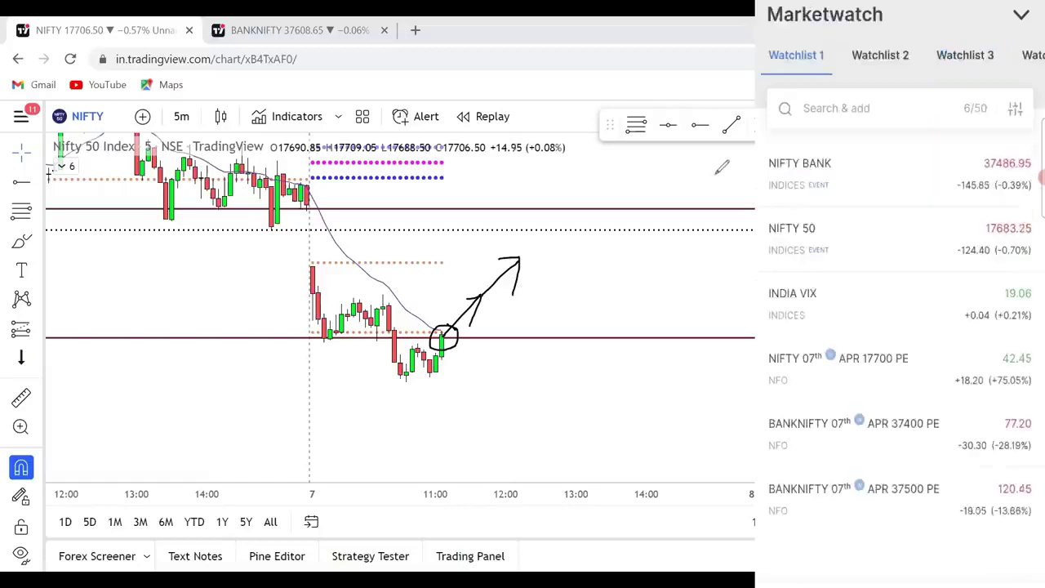
{"action": "key", "text": "e"}
- Mark the newest Nifty candle near the moving average, sketch a rising arrow from it, and clear the marks
{"action": "mouse_move", "coordinate": [443, 325]}
{"action": "left_mouse_down"}
{"action": "mouse_move", "coordinate": [427, 346]}
{"action": "mouse_move", "coordinate": [441, 322]}
{"action": "mouse_move", "coordinate": [467, 376]}
{"action": "mouse_move", "coordinate": [471, 363]}
{"action": "left_mouse_up"}
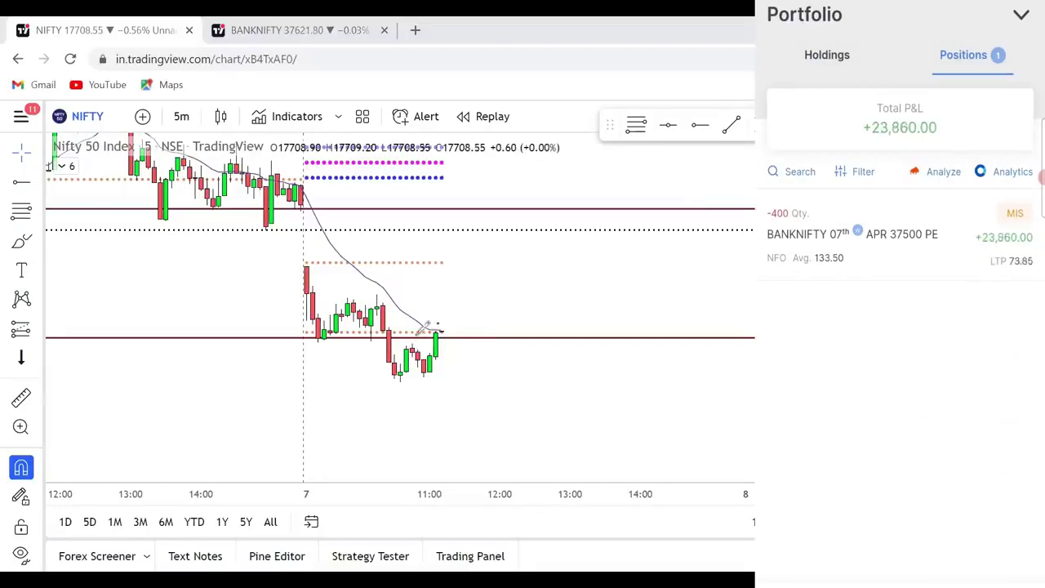
{"action": "mouse_move", "coordinate": [426, 326]}
{"action": "left_mouse_down"}
{"action": "mouse_move", "coordinate": [447, 348]}
{"action": "mouse_move", "coordinate": [454, 321]}
{"action": "mouse_move", "coordinate": [418, 331]}
{"action": "left_mouse_up"}
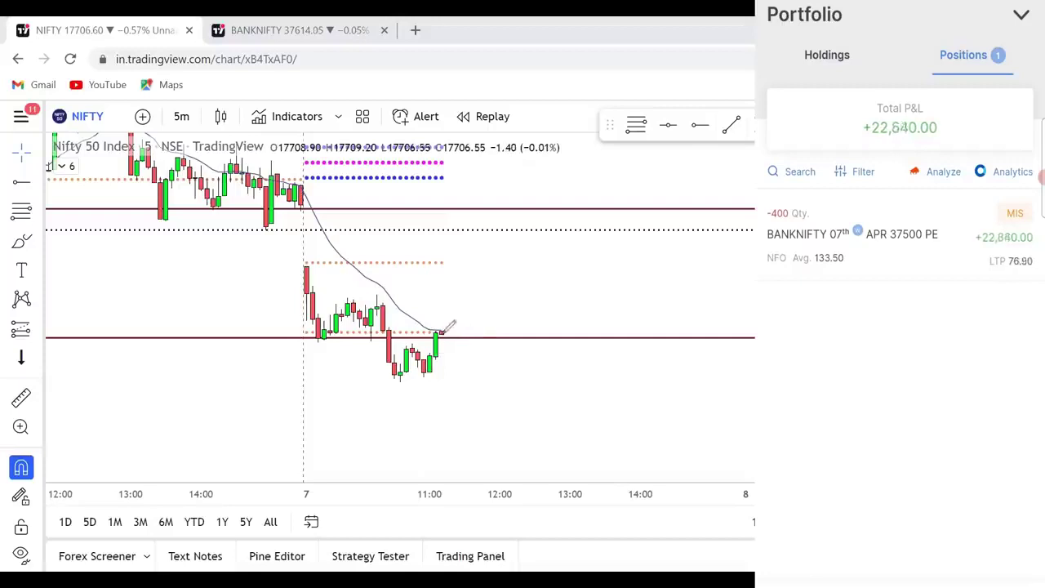
{"action": "mouse_move", "coordinate": [441, 331]}
{"action": "left_mouse_down"}
{"action": "mouse_move", "coordinate": [497, 283]}
{"action": "mouse_move", "coordinate": [486, 312]}
{"action": "left_mouse_up"}
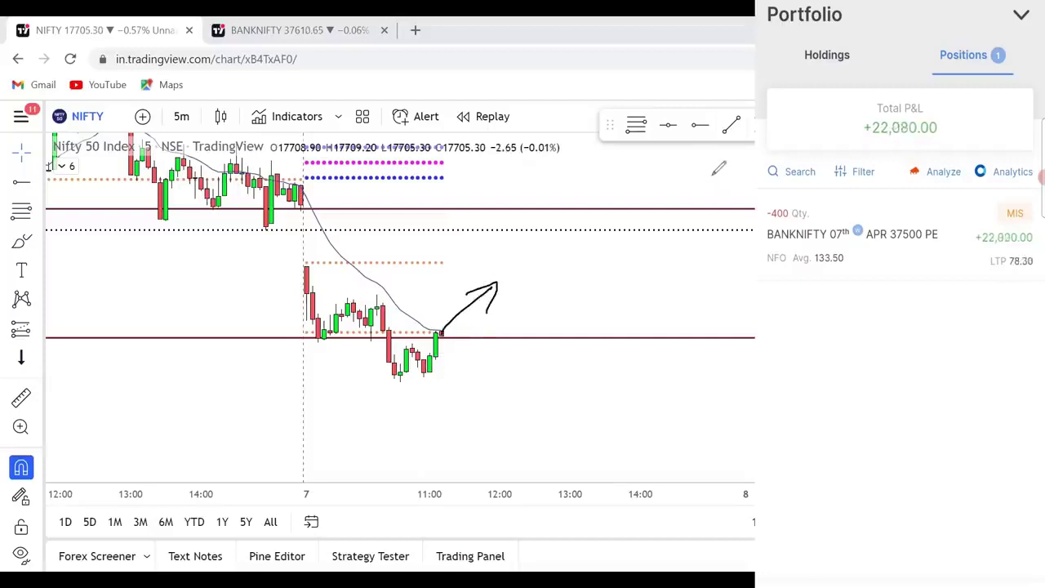
{"action": "key", "text": "Escape"}
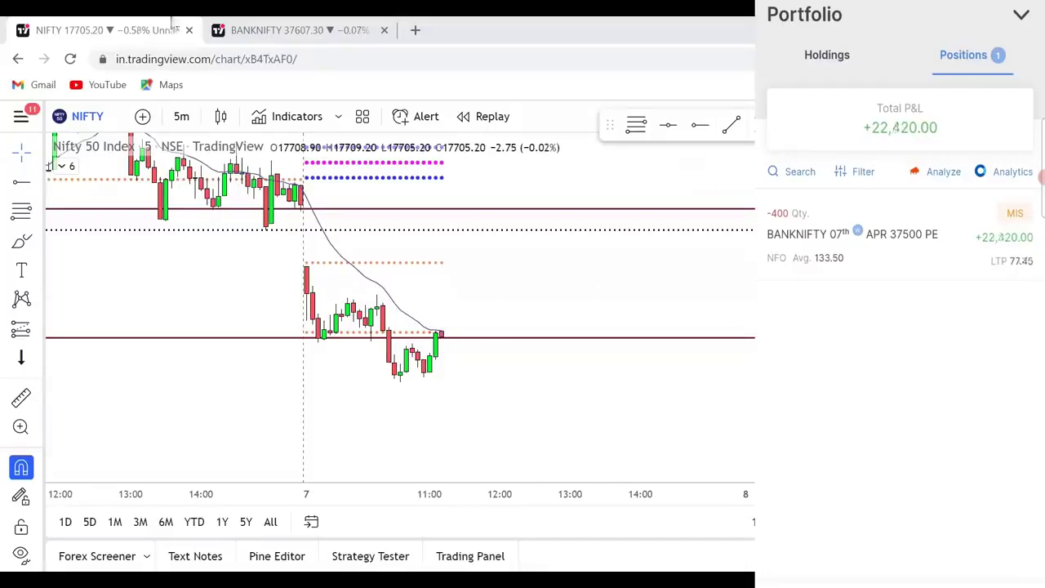
- On the Bank Nifty chart, circle the candle tops below the blue dotted band and then the band's end, clearing each mark
{"action": "left_click", "coordinate": [273, 30]}
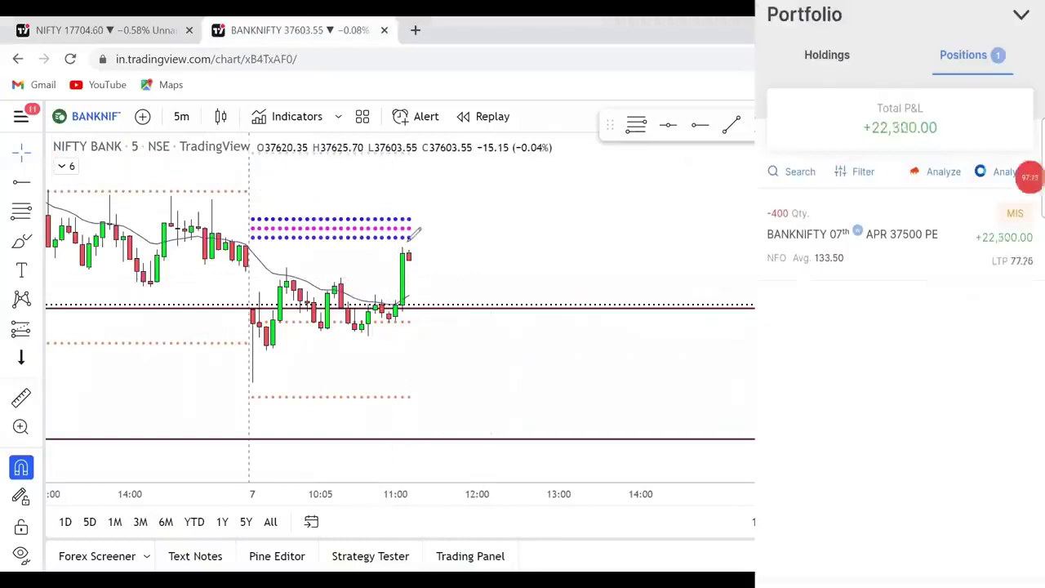
{"action": "left_click_drag", "start_coordinate": [418, 245], "coordinate": [401, 240]}
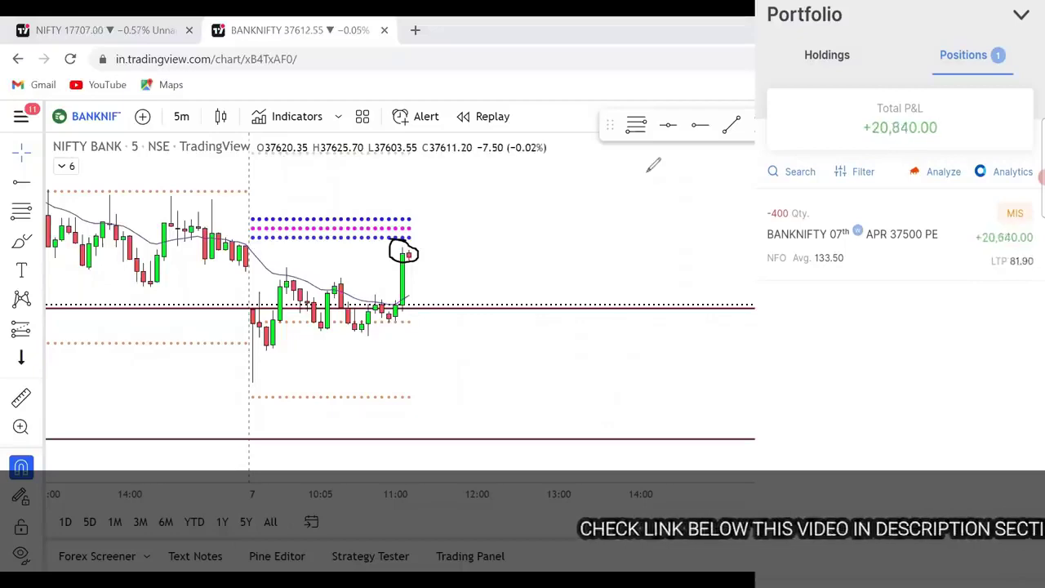
{"action": "key", "text": "ctrl+z"}
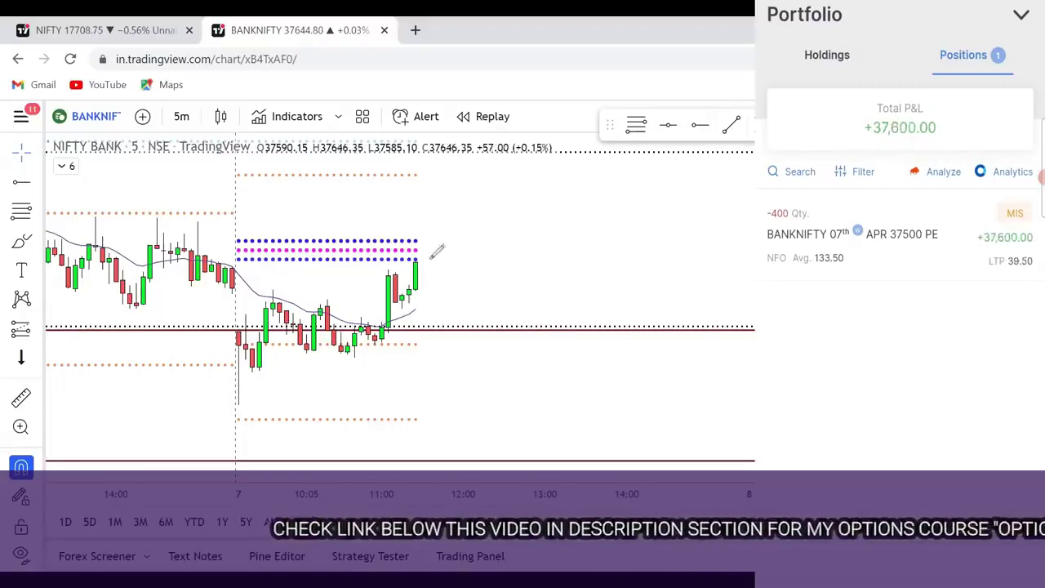
{"action": "mouse_move", "coordinate": [424, 241]}
{"action": "left_mouse_down"}
{"action": "mouse_move", "coordinate": [404, 253]}
{"action": "mouse_move", "coordinate": [435, 241]}
{"action": "left_mouse_up"}
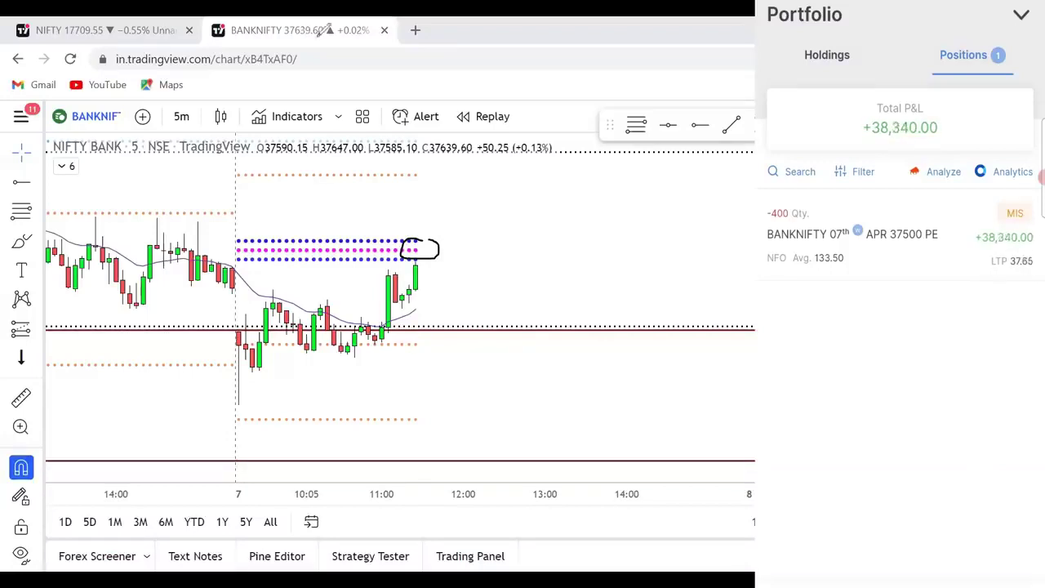
{"action": "key", "text": "e"}
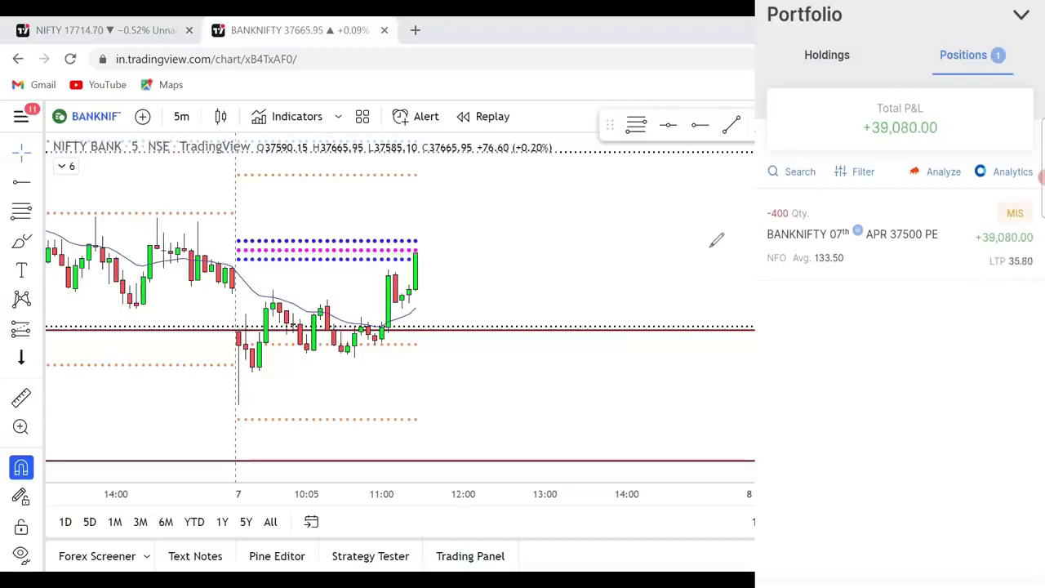
- Sketch two long falling arrows from the latest Bank Nifty candle towards the lower horizontal line, and clear them
{"action": "mouse_move", "coordinate": [421, 243]}
{"action": "left_mouse_down"}
{"action": "mouse_move", "coordinate": [481, 326]}
{"action": "mouse_move", "coordinate": [482, 446]}
{"action": "mouse_move", "coordinate": [501, 429]}
{"action": "left_mouse_up"}
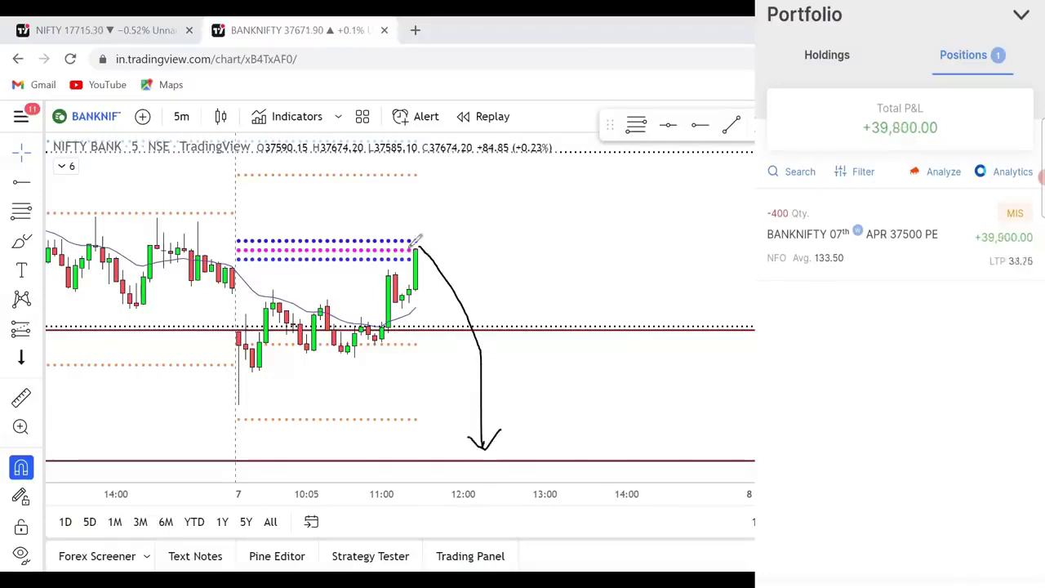
{"action": "mouse_move", "coordinate": [418, 245]}
{"action": "left_mouse_down"}
{"action": "mouse_move", "coordinate": [473, 437]}
{"action": "mouse_move", "coordinate": [510, 418]}
{"action": "left_mouse_up"}
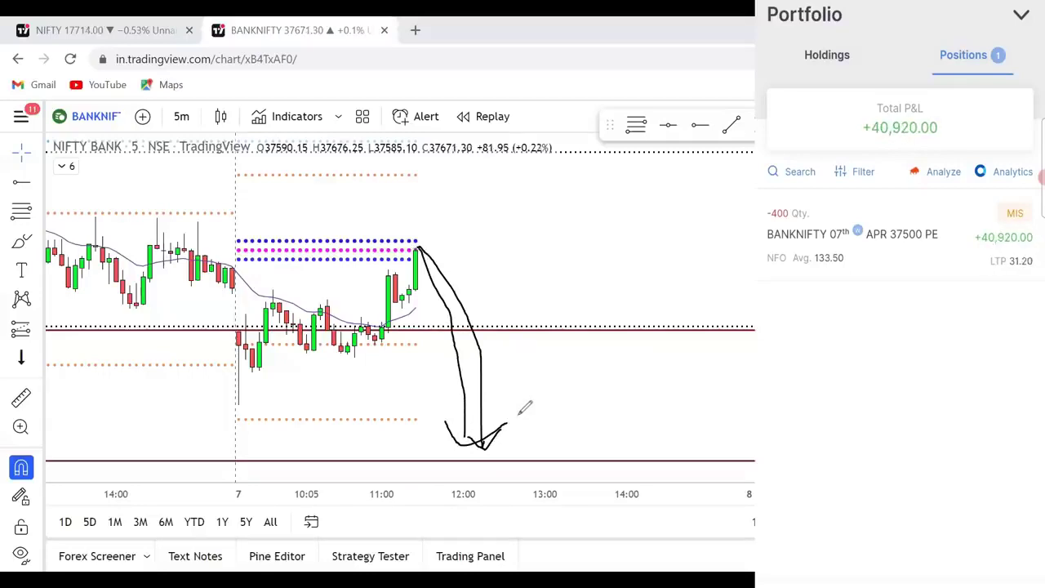
{"action": "key", "text": "e"}
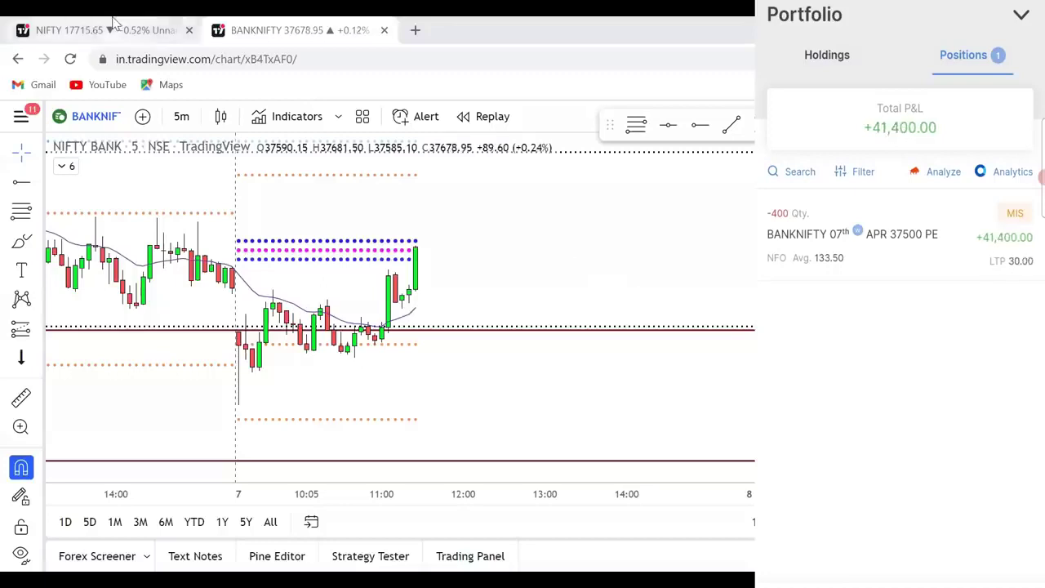
- On the Nifty chart, circle the first support touch and the latest candle above the line, add arrows at the latter, and clear everything
{"action": "left_click", "coordinate": [102, 30]}
{"action": "left_click_drag", "start_coordinate": [312, 328], "coordinate": [279, 325]}
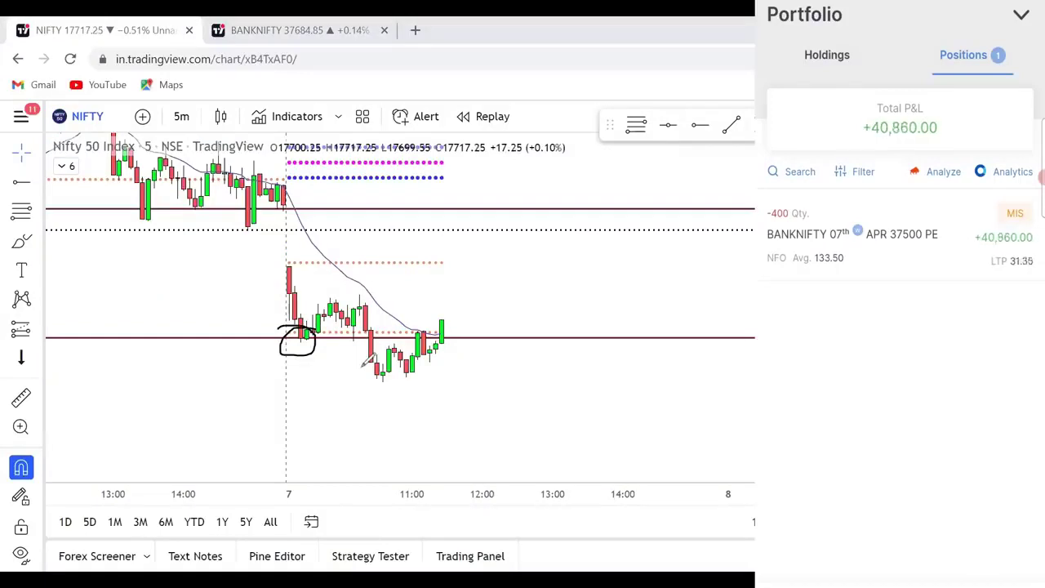
{"action": "mouse_move", "coordinate": [447, 317]}
{"action": "left_mouse_down"}
{"action": "mouse_move", "coordinate": [478, 281]}
{"action": "mouse_move", "coordinate": [484, 301]}
{"action": "mouse_move", "coordinate": [455, 326]}
{"action": "mouse_move", "coordinate": [443, 321]}
{"action": "mouse_move", "coordinate": [480, 343]}
{"action": "left_mouse_up"}
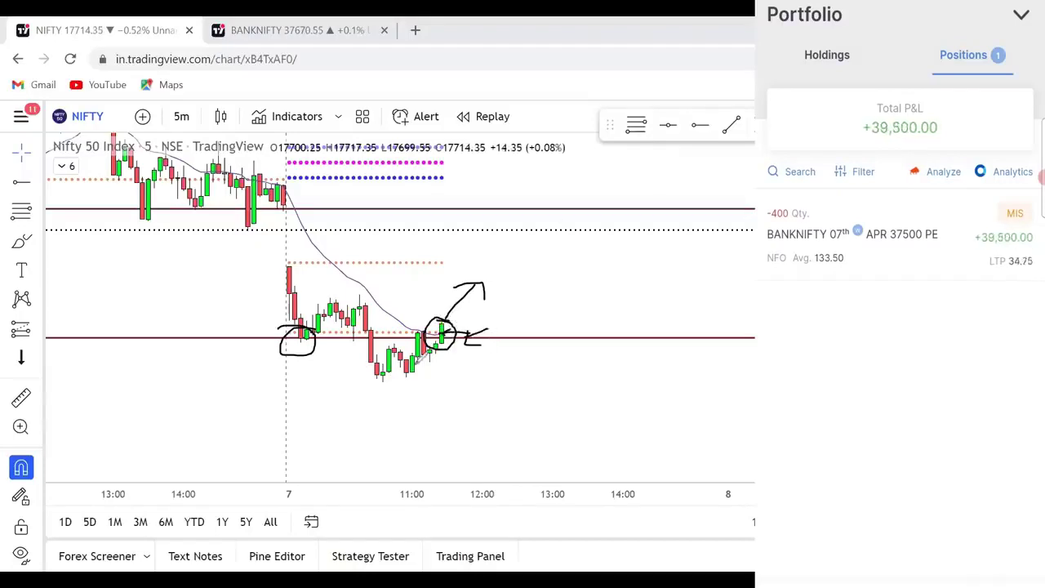
{"action": "key", "text": "e"}
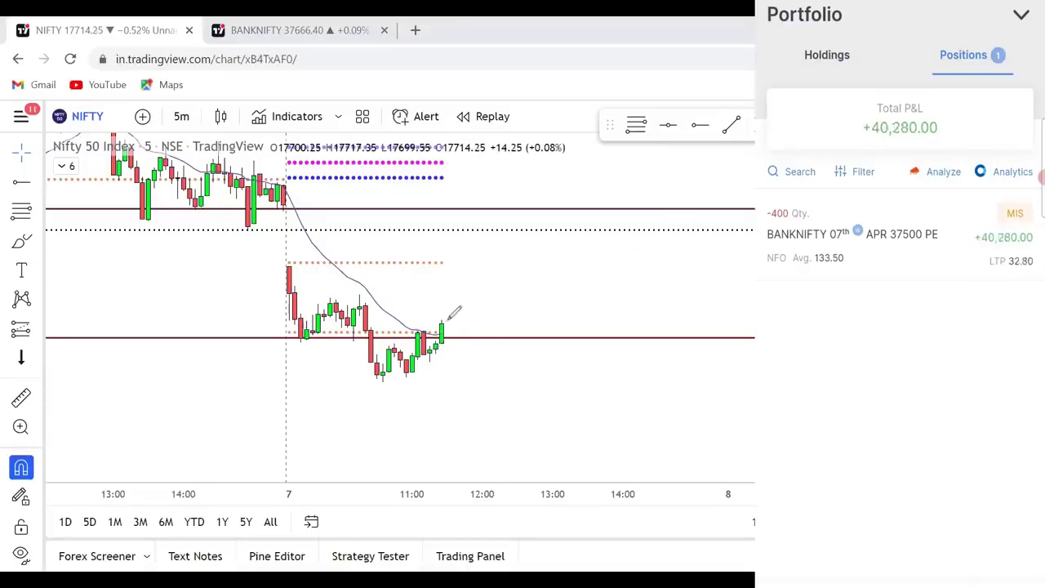
- Sketch a short rising arrow from the latest Nifty candle, clear it, and compare the Nifty and Bank Nifty charts
{"action": "mouse_move", "coordinate": [444, 320]}
{"action": "left_mouse_down"}
{"action": "mouse_move", "coordinate": [467, 284]}
{"action": "mouse_move", "coordinate": [471, 299]}
{"action": "left_mouse_up"}
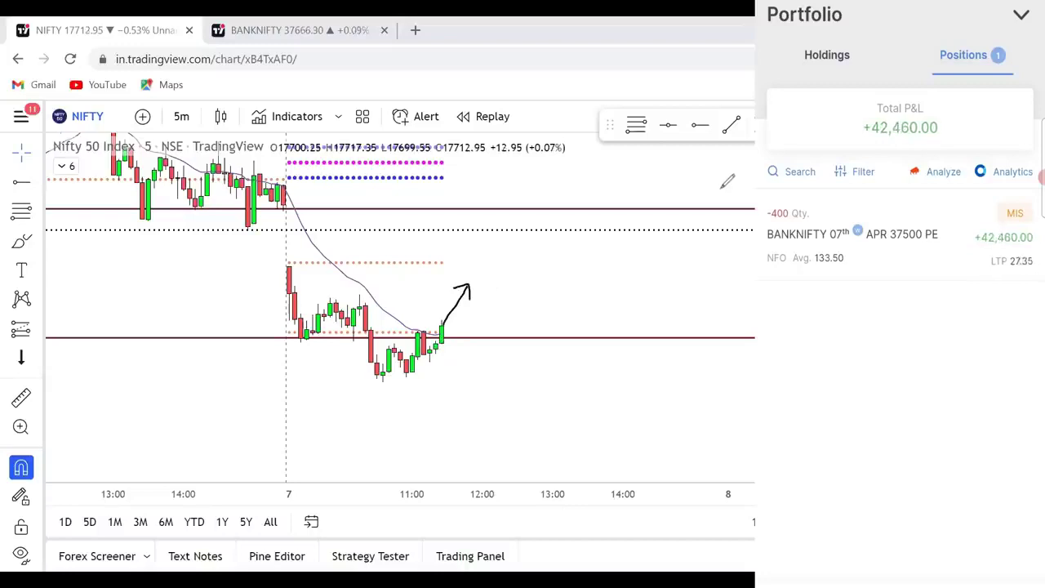
{"action": "right_click", "coordinate": [485, 283]}
{"action": "left_click", "coordinate": [332, 23]}
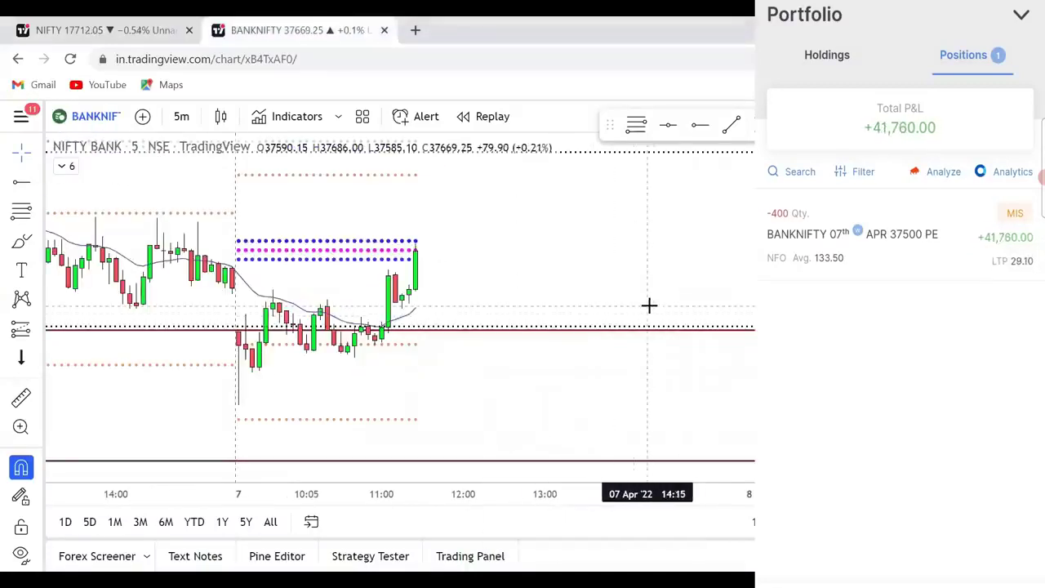
{"action": "left_click", "coordinate": [63, 24]}
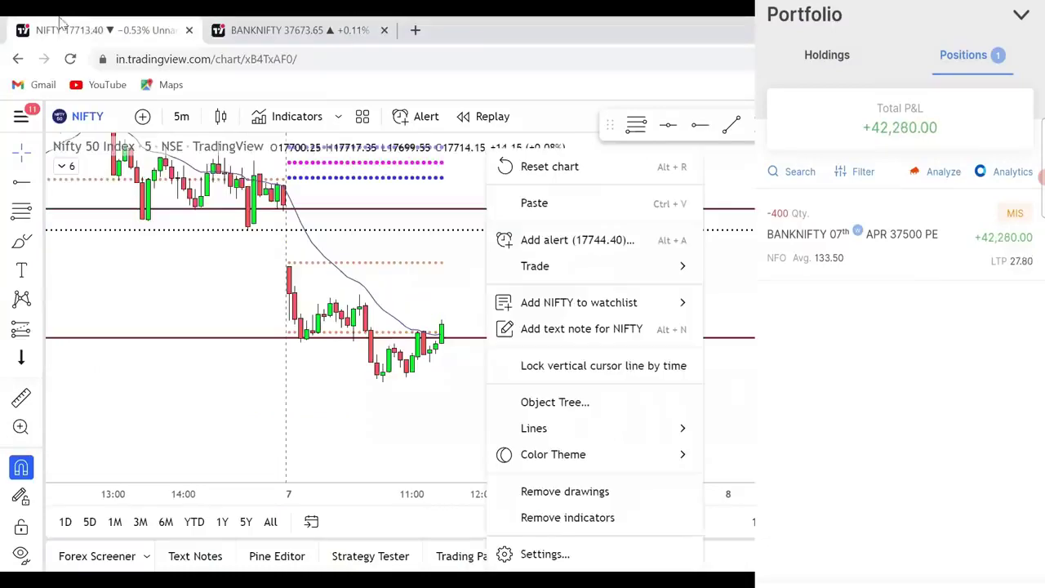
{"action": "left_click", "coordinate": [278, 29]}
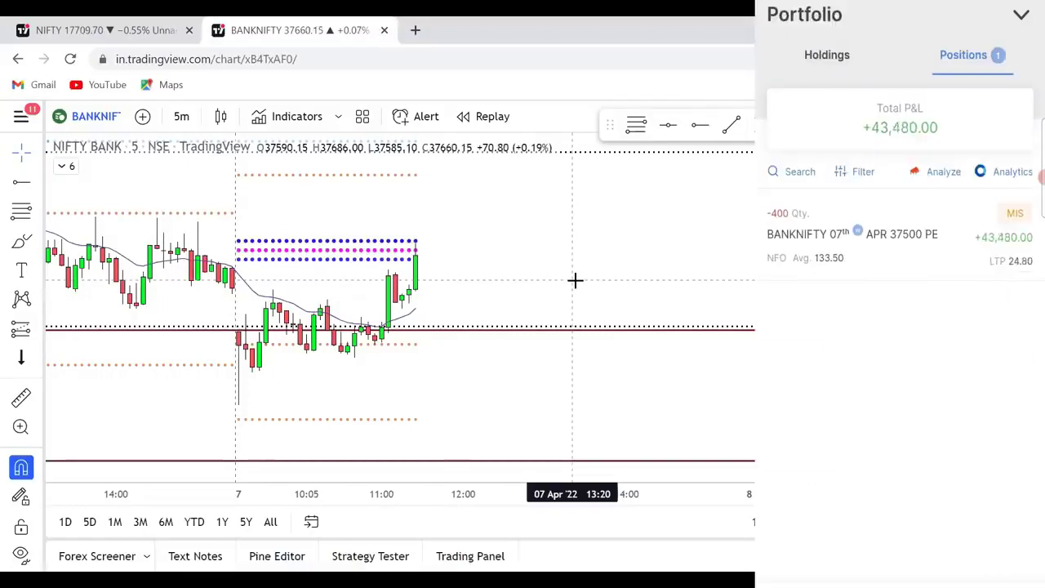
- Back on the Nifty chart, circle the first 7 April candles touching the support line, mark the fall below it, and clear the marks
{"action": "key", "text": "ctrl+Tab"}
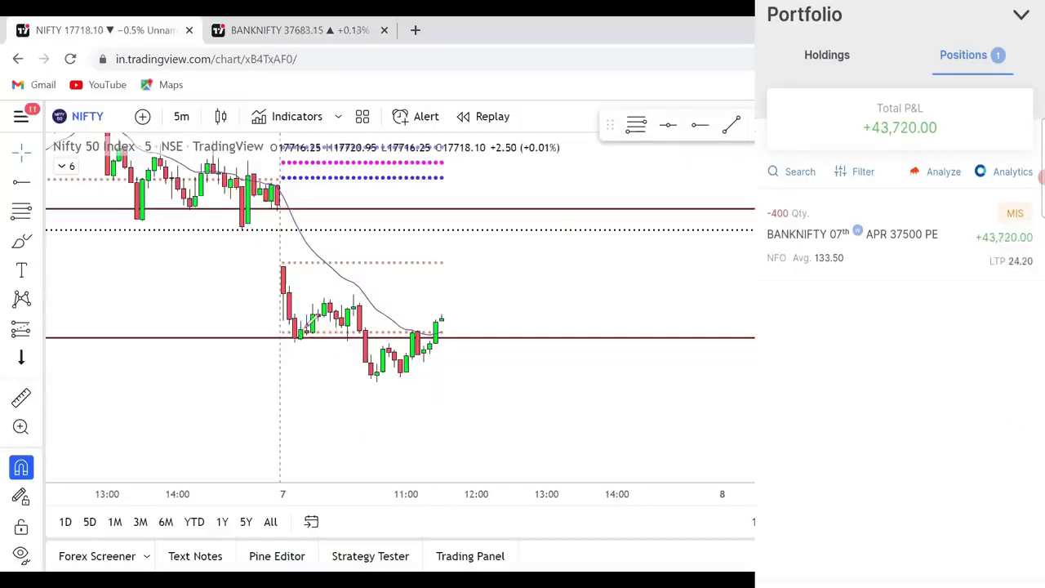
{"action": "mouse_move", "coordinate": [292, 338]}
{"action": "left_mouse_down"}
{"action": "mouse_move", "coordinate": [311, 325]}
{"action": "mouse_move", "coordinate": [292, 329]}
{"action": "left_mouse_up"}
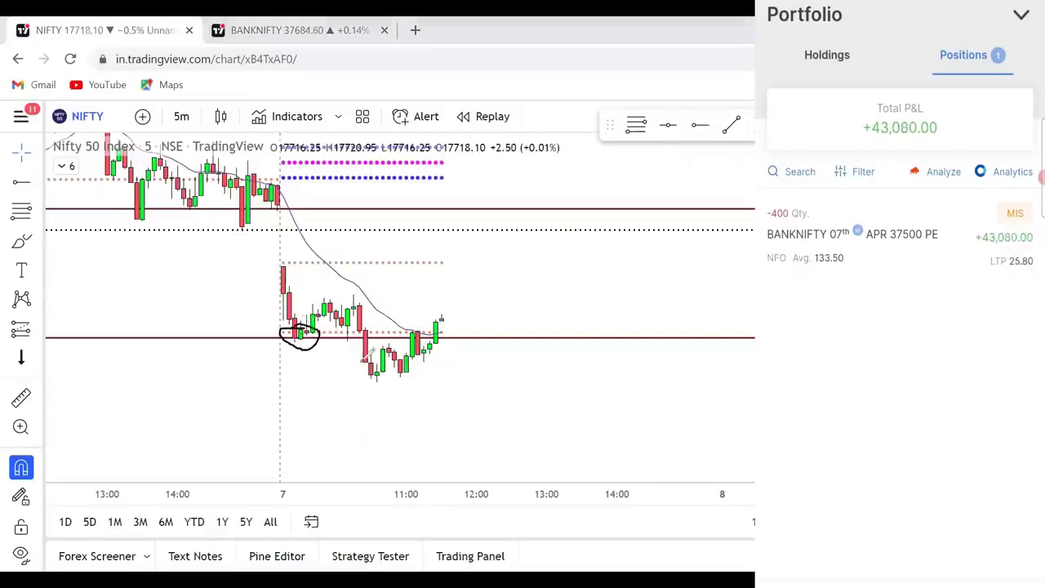
{"action": "mouse_move", "coordinate": [327, 360]}
{"action": "left_mouse_down"}
{"action": "mouse_move", "coordinate": [357, 363]}
{"action": "mouse_move", "coordinate": [385, 462]}
{"action": "mouse_move", "coordinate": [403, 451]}
{"action": "left_mouse_up"}
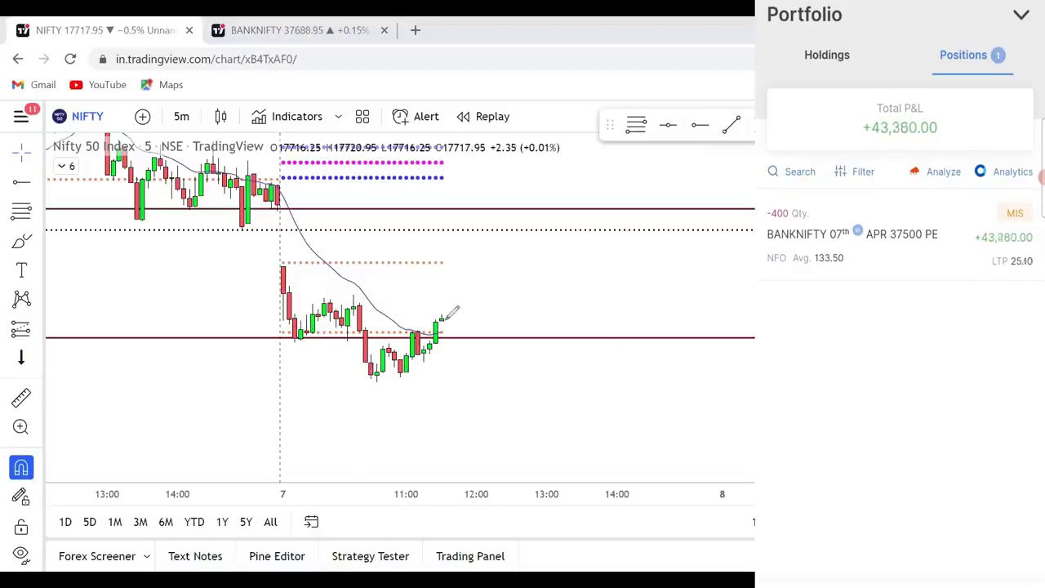
- Circle the Nifty candles recovering above the support line and start a handwritten "False B" label beside them
{"action": "mouse_move", "coordinate": [452, 325]}
{"action": "left_mouse_down"}
{"action": "mouse_move", "coordinate": [413, 328]}
{"action": "mouse_move", "coordinate": [406, 361]}
{"action": "mouse_move", "coordinate": [451, 339]}
{"action": "mouse_move", "coordinate": [446, 318]}
{"action": "left_mouse_up"}
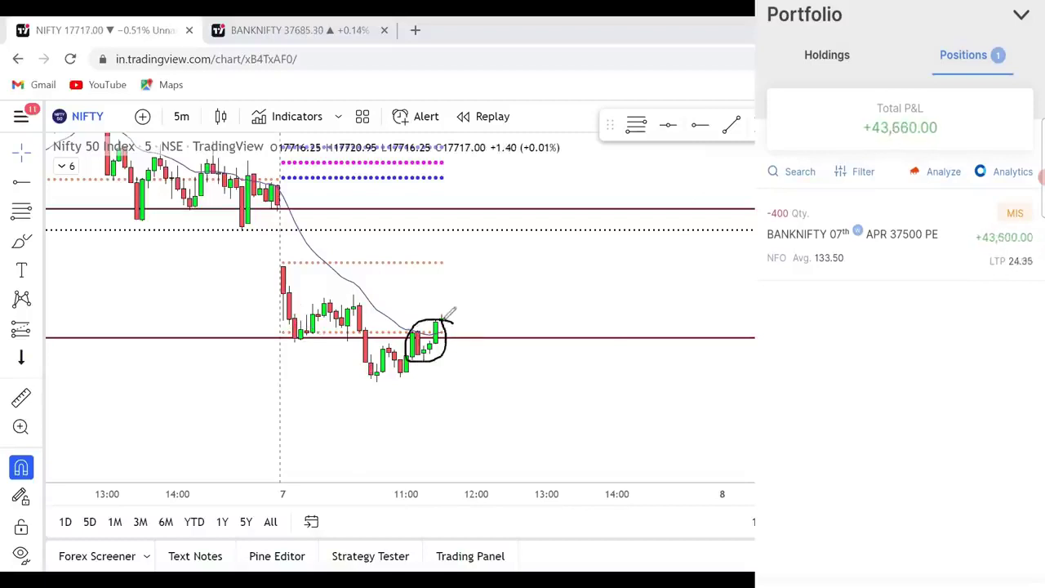
{"action": "mouse_move", "coordinate": [466, 356]}
{"action": "left_mouse_down"}
{"action": "mouse_move", "coordinate": [489, 345]}
{"action": "mouse_move", "coordinate": [475, 387]}
{"action": "mouse_move", "coordinate": [527, 357]}
{"action": "mouse_move", "coordinate": [545, 367]}
{"action": "left_mouse_up"}
{"action": "left_click_drag", "start_coordinate": [539, 302], "coordinate": [560, 365]}
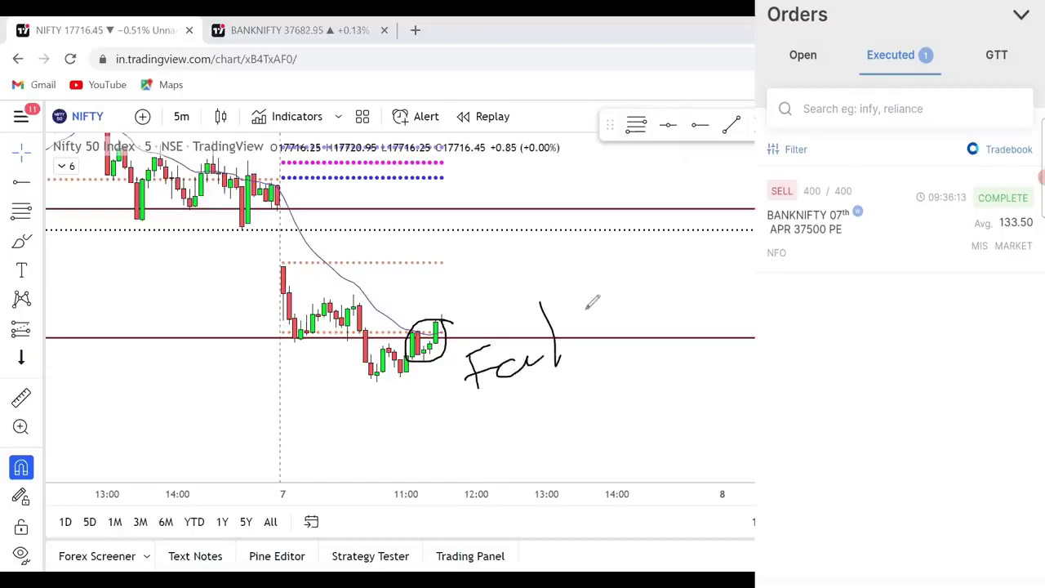
{"action": "mouse_move", "coordinate": [586, 313]}
{"action": "left_mouse_down"}
{"action": "mouse_move", "coordinate": [600, 347]}
{"action": "mouse_move", "coordinate": [635, 315]}
{"action": "left_mouse_up"}
{"action": "left_click_drag", "start_coordinate": [574, 393], "coordinate": [579, 426]}
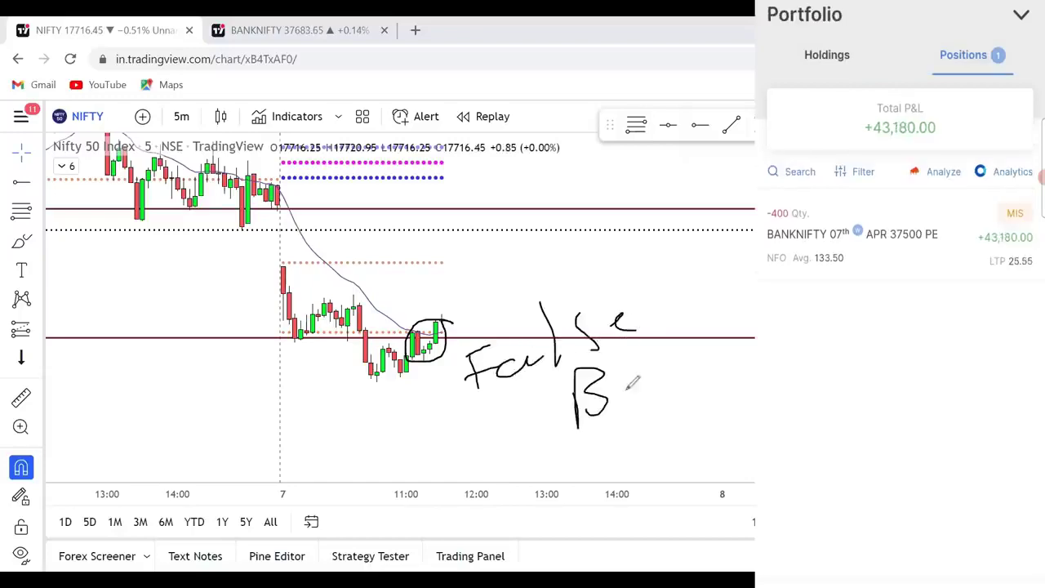
{"action": "left_click", "coordinate": [626, 399]}
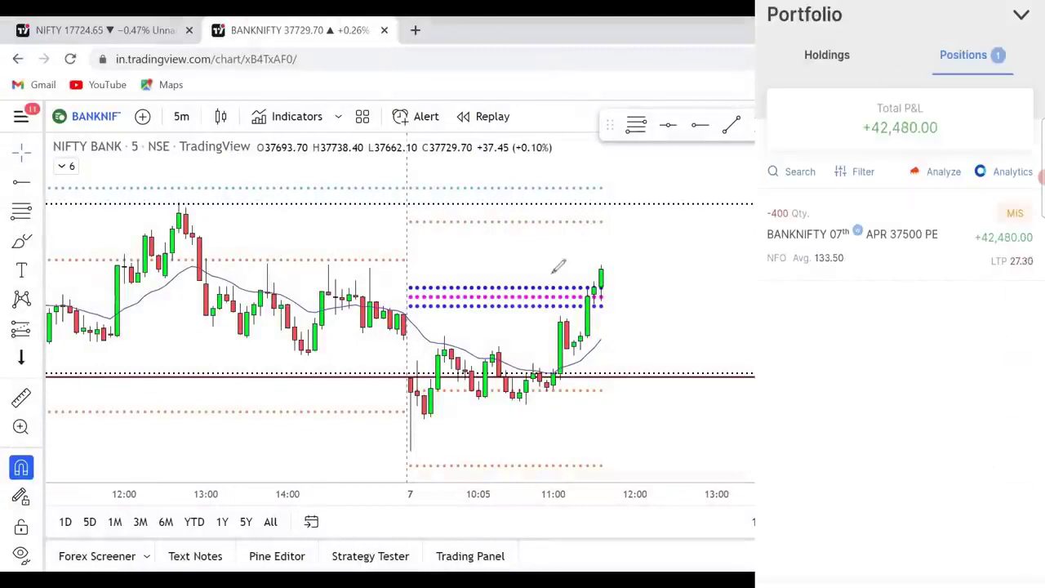
- On the Bank Nifty chart, circle the latest candles rising above the blue dotted band and point an arrow at the newest one
{"action": "mouse_move", "coordinate": [602, 302]}
{"action": "left_mouse_down"}
{"action": "mouse_move", "coordinate": [619, 258]}
{"action": "mouse_move", "coordinate": [625, 278]}
{"action": "mouse_move", "coordinate": [642, 276]}
{"action": "mouse_move", "coordinate": [605, 272]}
{"action": "mouse_move", "coordinate": [621, 283]}
{"action": "left_mouse_up"}
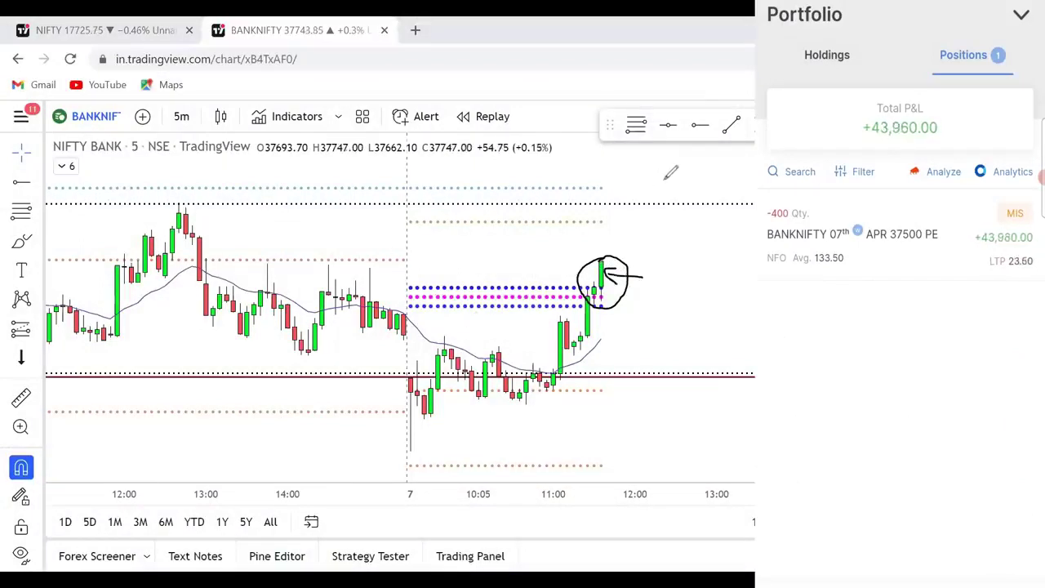
- Replace the Bank Nifty marks with a circle where the latest candles cross the blue dotted band, and return to the Nifty chart
{"action": "key", "text": "e"}
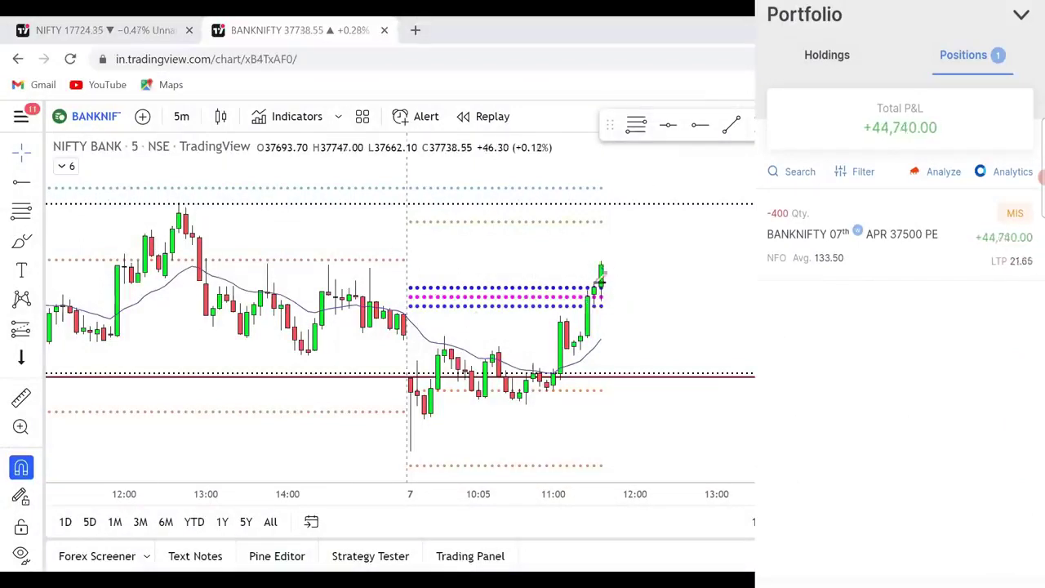
{"action": "mouse_move", "coordinate": [601, 286]}
{"action": "left_mouse_down"}
{"action": "mouse_move", "coordinate": [619, 286]}
{"action": "mouse_move", "coordinate": [603, 286]}
{"action": "left_mouse_up"}
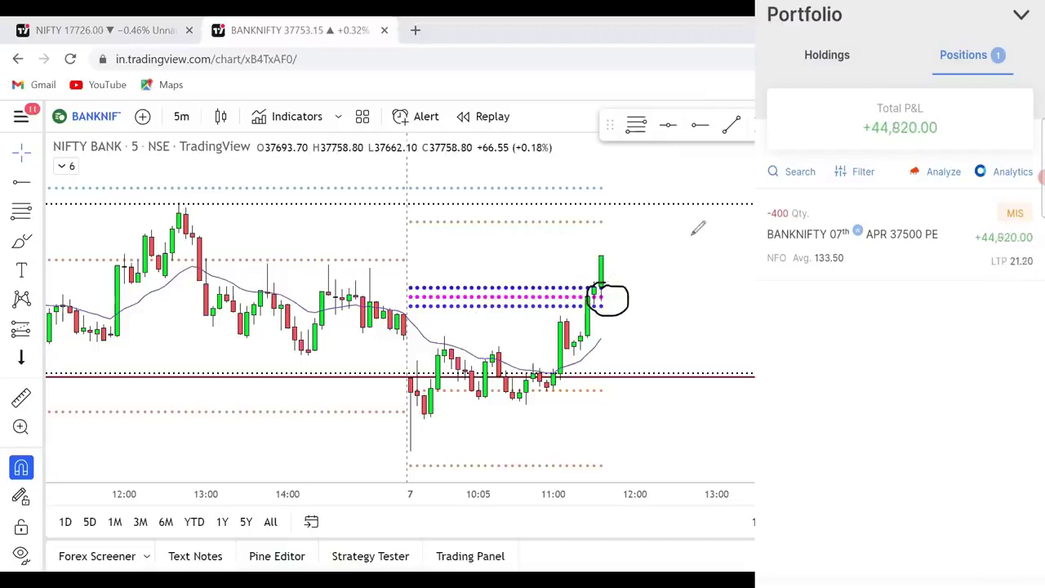
{"action": "left_click", "coordinate": [81, 24]}
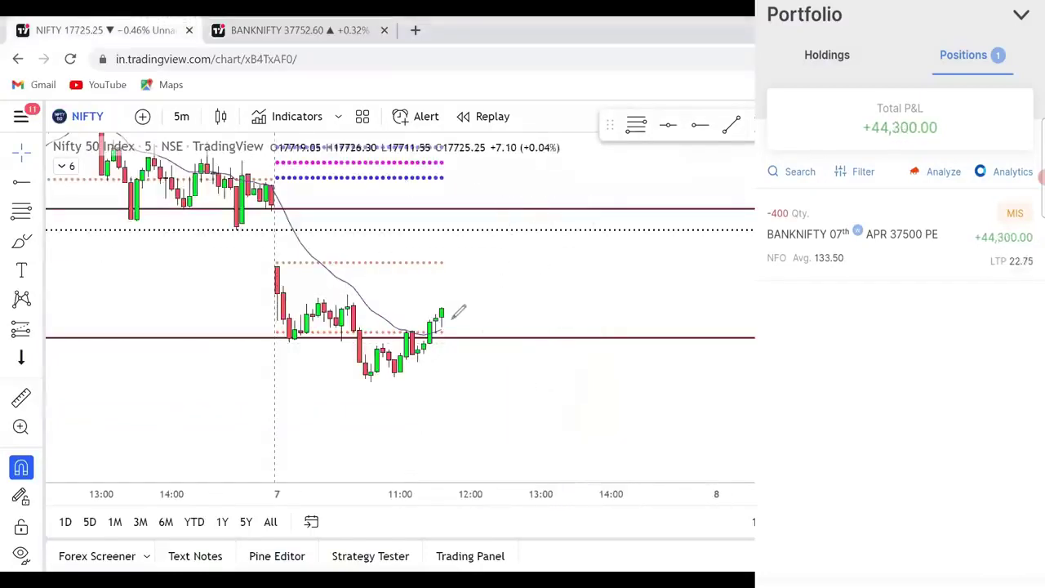
- Sketch an arrow rising from the latest Nifty candle to the orange dotted line, circle the earlier swing highs, mark that line, and clear everything
{"action": "mouse_move", "coordinate": [451, 319]}
{"action": "left_mouse_down"}
{"action": "mouse_move", "coordinate": [473, 322]}
{"action": "mouse_move", "coordinate": [448, 319]}
{"action": "mouse_move", "coordinate": [451, 258]}
{"action": "mouse_move", "coordinate": [465, 282]}
{"action": "left_mouse_up"}
{"action": "mouse_move", "coordinate": [323, 286]}
{"action": "left_mouse_down"}
{"action": "mouse_move", "coordinate": [314, 311]}
{"action": "mouse_move", "coordinate": [347, 288]}
{"action": "left_mouse_up"}
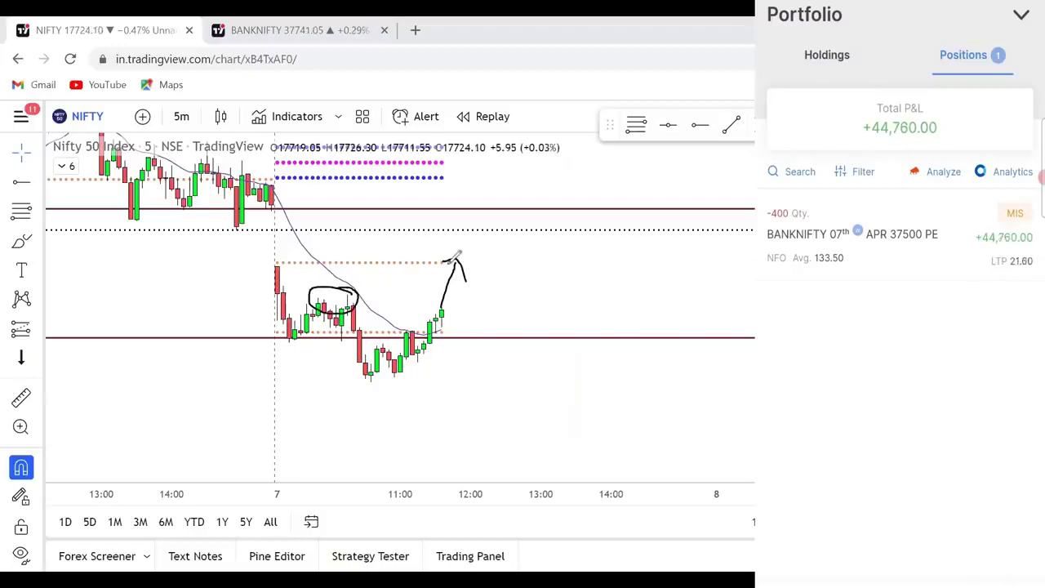
{"action": "mouse_move", "coordinate": [454, 261]}
{"action": "left_mouse_down"}
{"action": "mouse_move", "coordinate": [535, 262]}
{"action": "mouse_move", "coordinate": [461, 276]}
{"action": "left_mouse_up"}
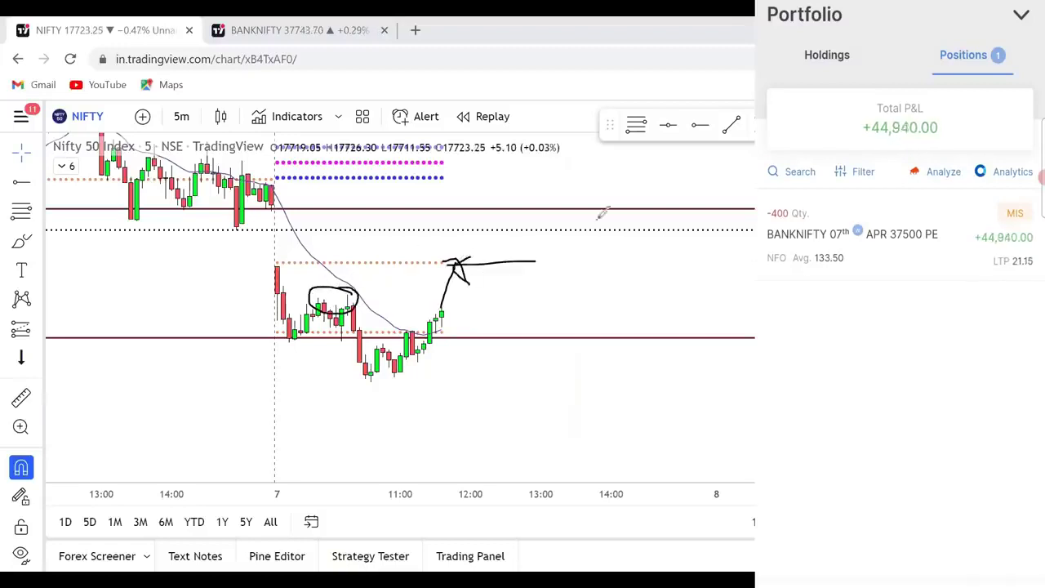
{"action": "key", "text": "e"}
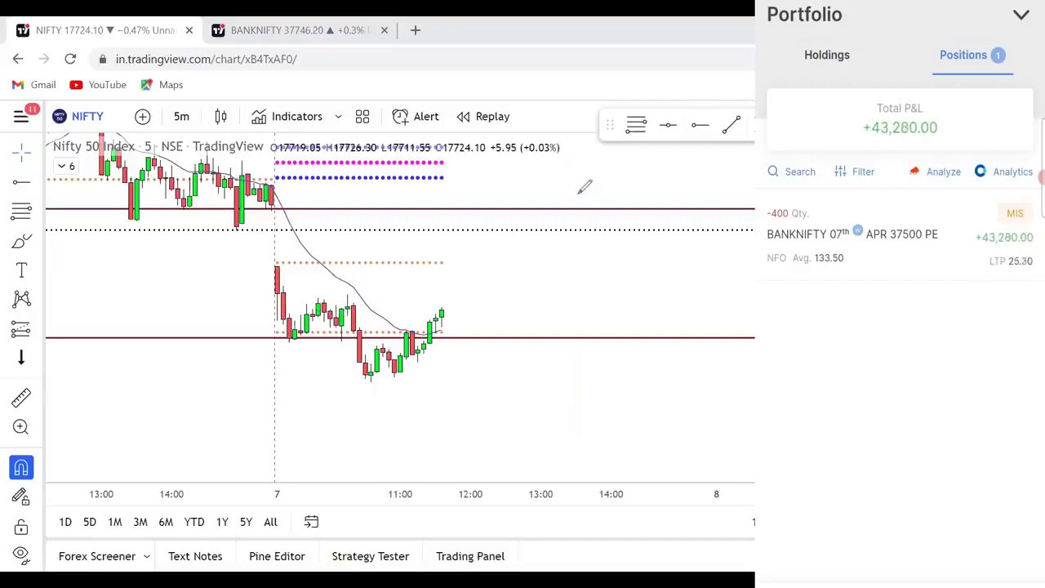
- On the Bank Nifty chart, box the 6 April wick highs as a zone reaching past the latest candle, circle each touch, and mark the newest candle
{"action": "left_click", "coordinate": [275, 22]}
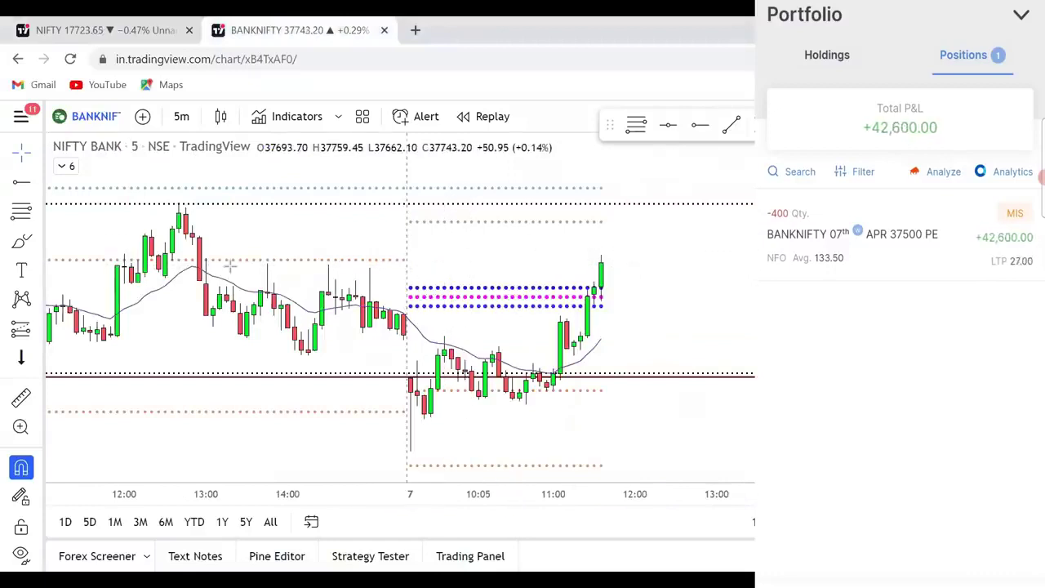
{"action": "left_click_drag", "start_coordinate": [210, 260], "coordinate": [698, 270]}
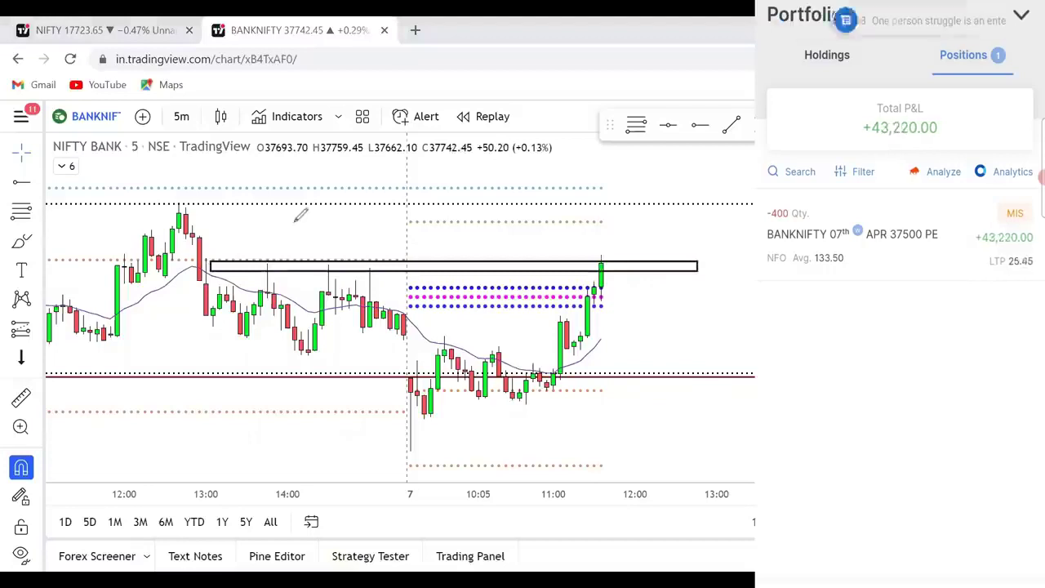
{"action": "mouse_move", "coordinate": [216, 263]}
{"action": "left_mouse_down"}
{"action": "mouse_move", "coordinate": [207, 259]}
{"action": "mouse_move", "coordinate": [278, 268]}
{"action": "mouse_move", "coordinate": [340, 255]}
{"action": "mouse_move", "coordinate": [378, 278]}
{"action": "mouse_move", "coordinate": [364, 259]}
{"action": "left_mouse_up"}
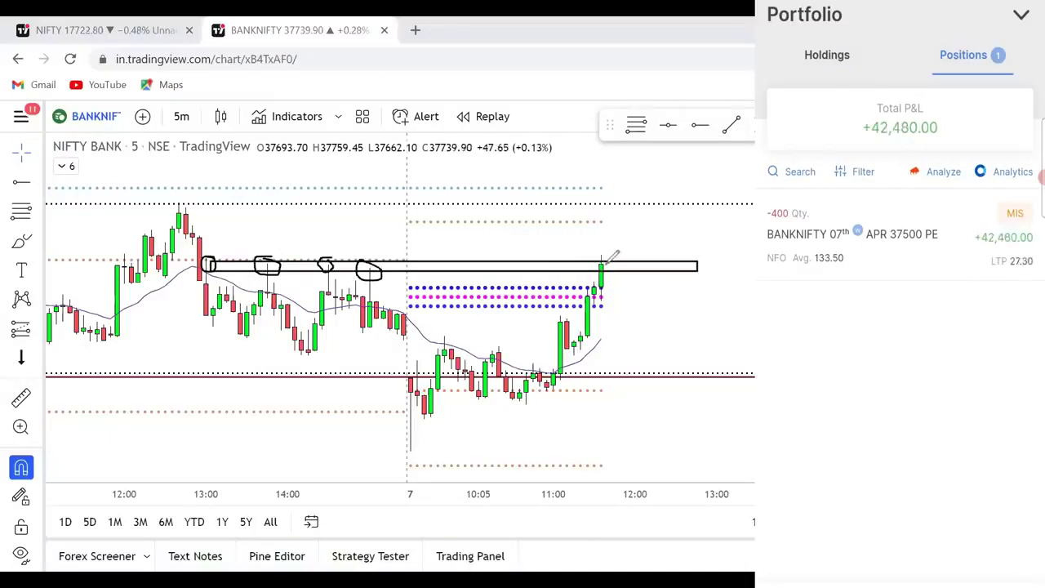
{"action": "mouse_move", "coordinate": [600, 266]}
{"action": "left_mouse_down"}
{"action": "mouse_move", "coordinate": [619, 249]}
{"action": "mouse_move", "coordinate": [629, 260]}
{"action": "mouse_move", "coordinate": [635, 203]}
{"action": "mouse_move", "coordinate": [631, 217]}
{"action": "mouse_move", "coordinate": [653, 227]}
{"action": "left_mouse_up"}
- Circle the wicks and latest candles touching the shaded Bank Nifty zone, point an arrow at the newest candle, and clear the marks
{"action": "left_click_drag", "start_coordinate": [194, 197], "coordinate": [190, 198]}
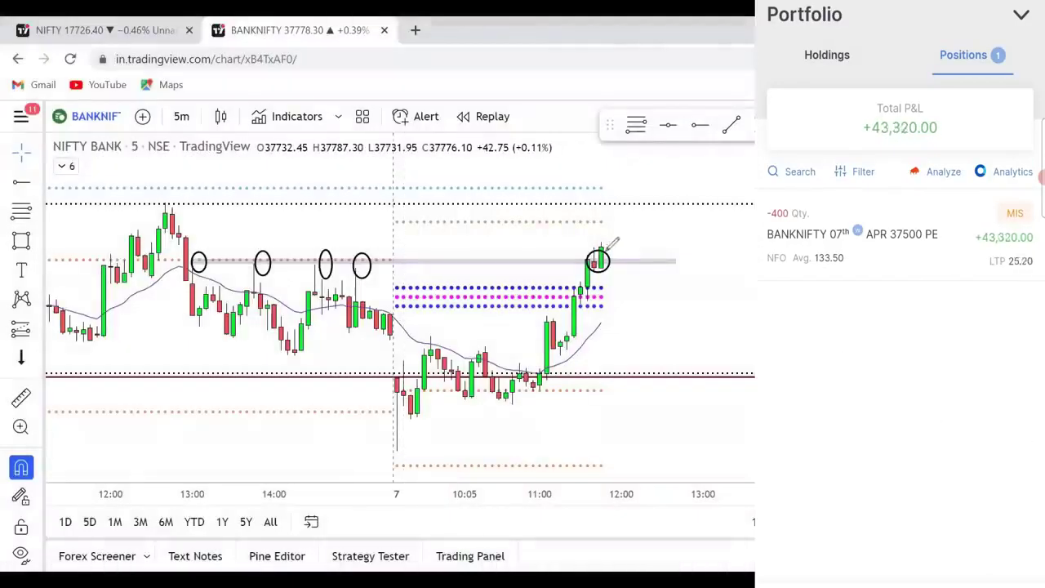
{"action": "mouse_move", "coordinate": [606, 251]}
{"action": "left_mouse_down"}
{"action": "mouse_move", "coordinate": [626, 253]}
{"action": "mouse_move", "coordinate": [602, 252]}
{"action": "left_mouse_up"}
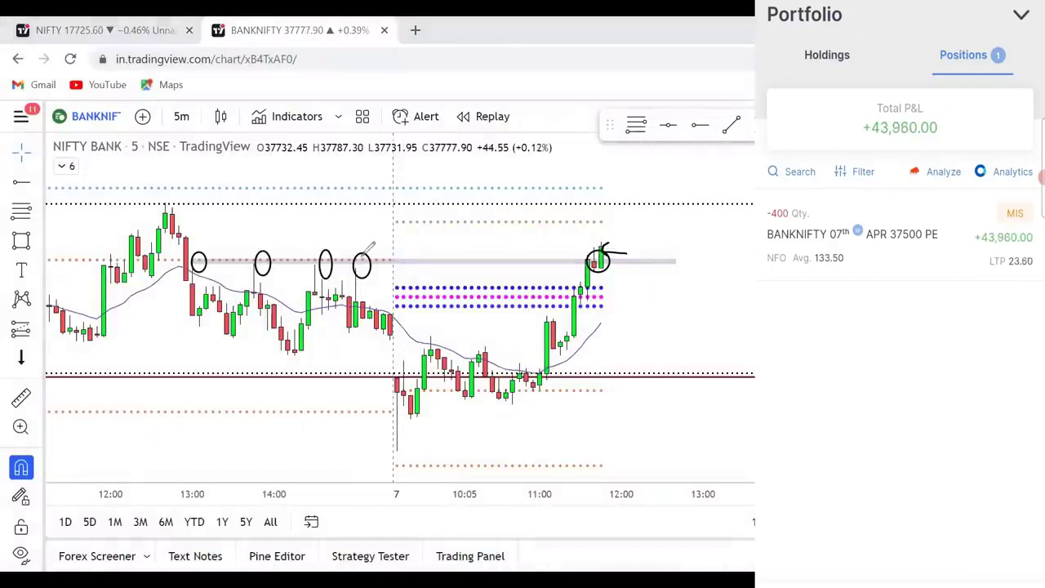
{"action": "left_click_drag", "start_coordinate": [360, 256], "coordinate": [364, 270]}
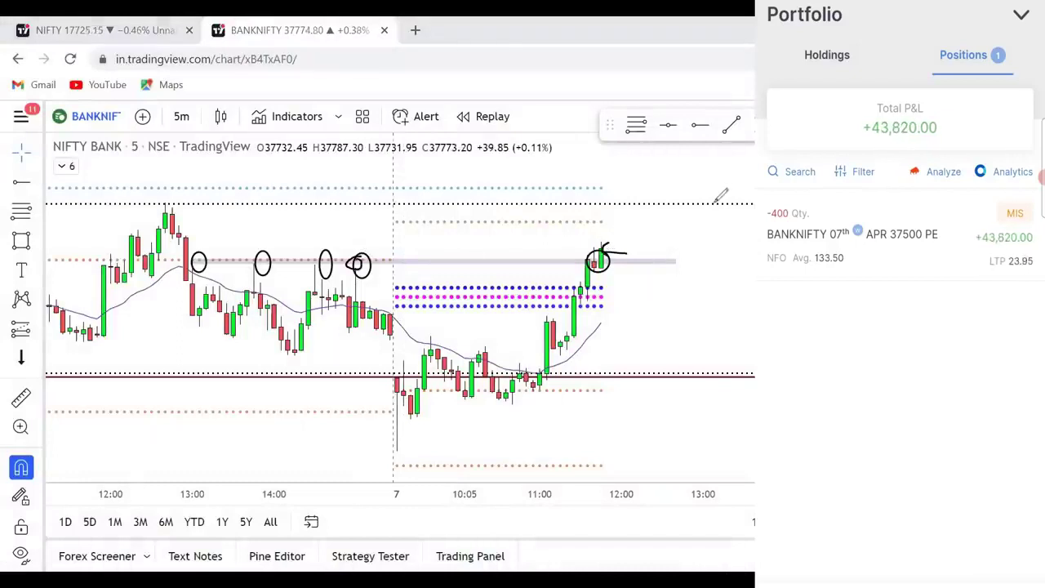
{"action": "key", "text": "e"}
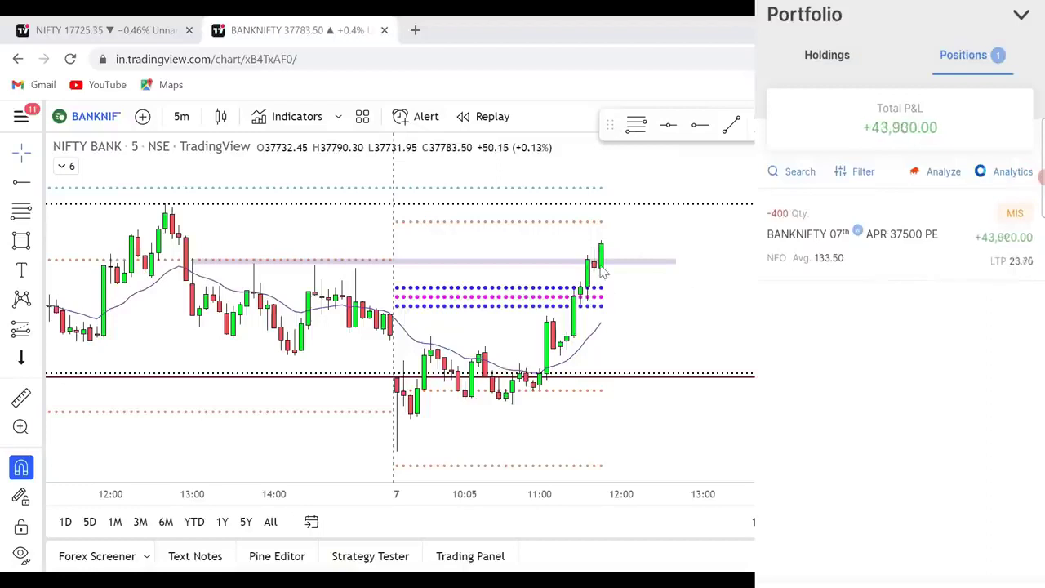
{"action": "mouse_move", "coordinate": [624, 199]}
{"action": "left_mouse_down"}
{"action": "mouse_move", "coordinate": [634, 217]}
{"action": "mouse_move", "coordinate": [599, 222]}
{"action": "mouse_move", "coordinate": [635, 204]}
{"action": "left_mouse_up"}
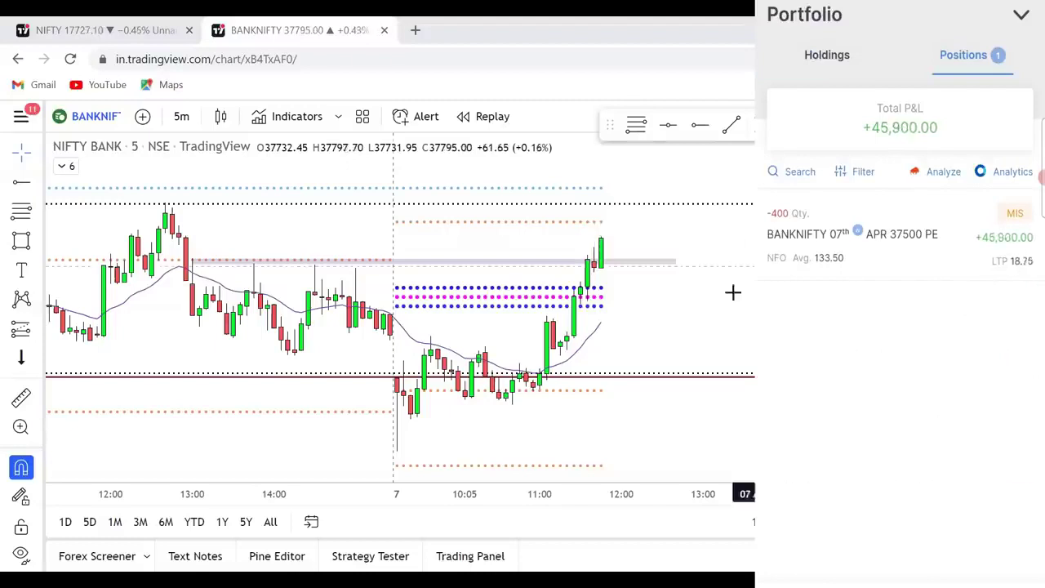
- On the Nifty chart, circle the green candle crossing back above the support line, sketch an arrow down from it, and clear the drawing
{"action": "left_click", "coordinate": [140, 29]}
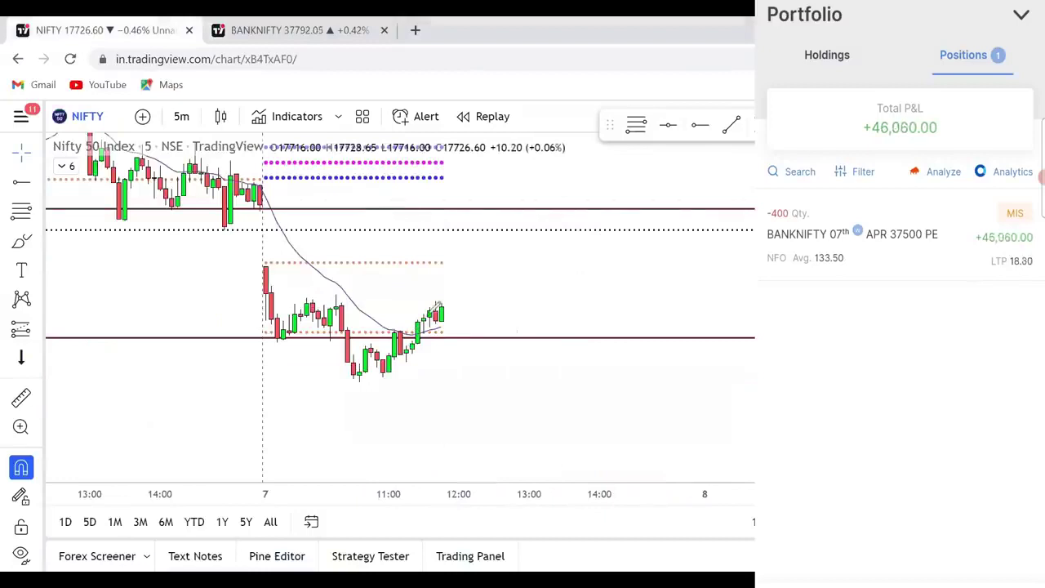
{"action": "mouse_move", "coordinate": [416, 346]}
{"action": "left_mouse_down"}
{"action": "mouse_move", "coordinate": [423, 325]}
{"action": "mouse_move", "coordinate": [421, 404]}
{"action": "mouse_move", "coordinate": [435, 406]}
{"action": "left_mouse_up"}
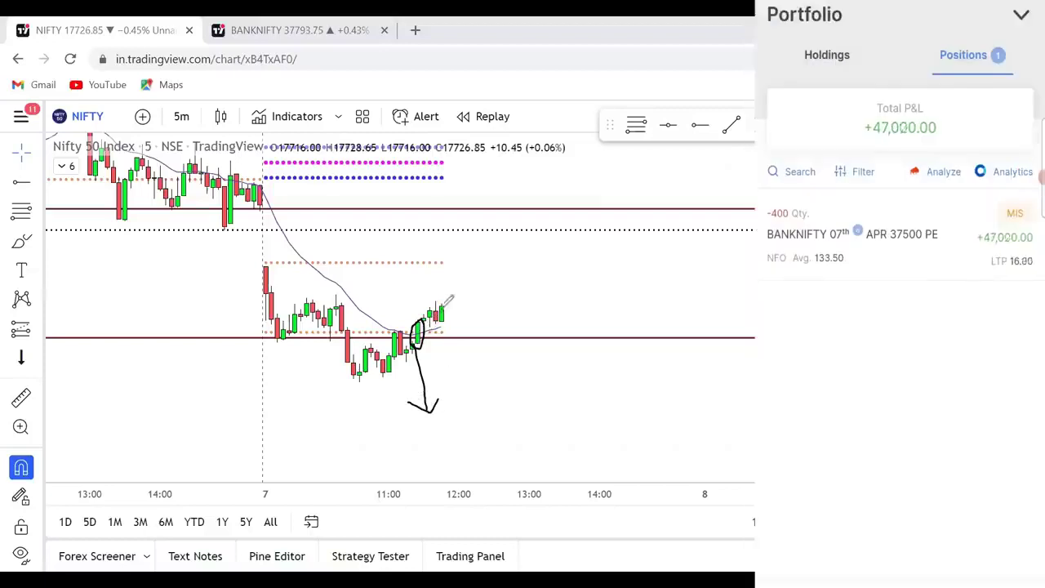
{"action": "right_click", "coordinate": [704, 200]}
{"action": "left_click", "coordinate": [727, 199]}
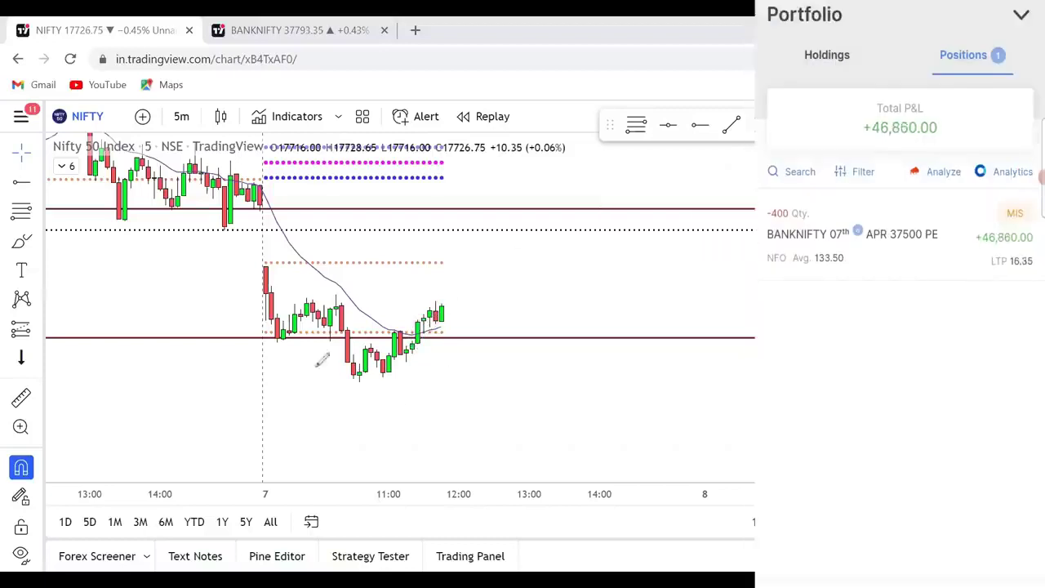
- Point an arrow at the Nifty breakdown candle, label "SL" above it, circle the candle recovering the support line, and add an arrow toward it
{"action": "left_click_drag", "start_coordinate": [311, 353], "coordinate": [329, 364]}
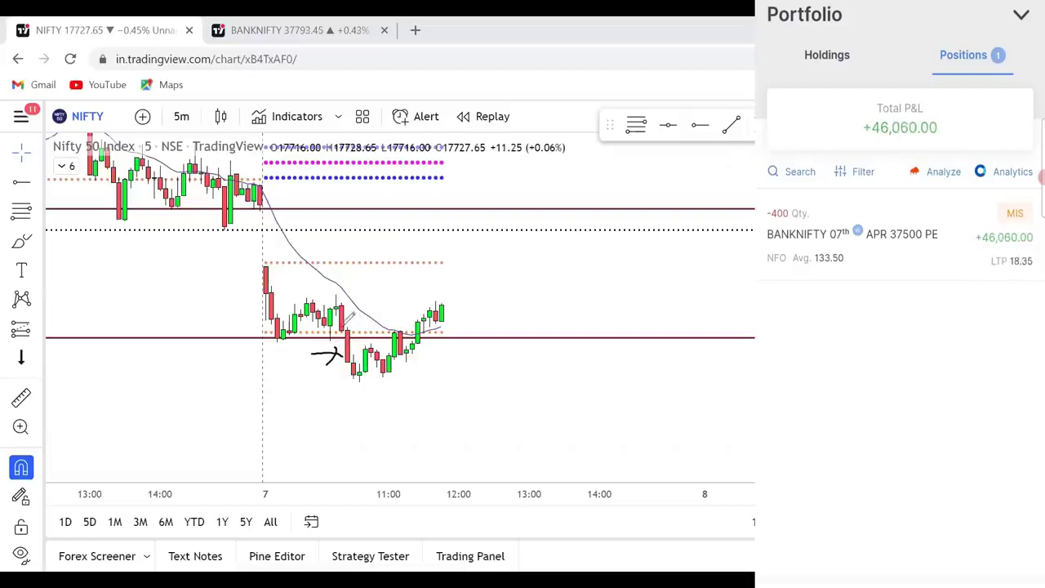
{"action": "mouse_move", "coordinate": [341, 327]}
{"action": "left_mouse_down"}
{"action": "mouse_move", "coordinate": [372, 321]}
{"action": "mouse_move", "coordinate": [410, 344]}
{"action": "mouse_move", "coordinate": [431, 328]}
{"action": "mouse_move", "coordinate": [423, 315]}
{"action": "mouse_move", "coordinate": [414, 321]}
{"action": "left_mouse_up"}
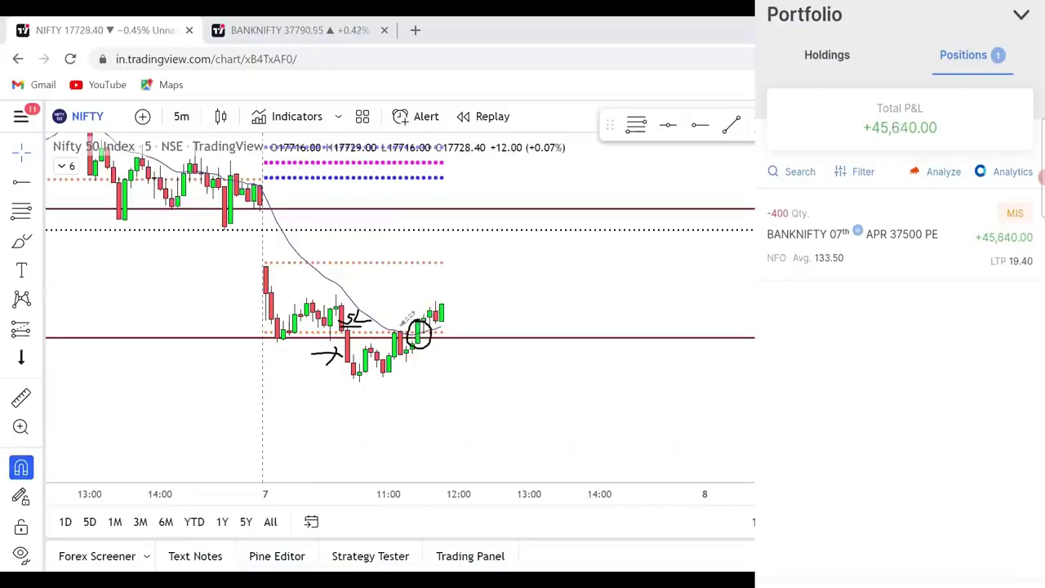
{"action": "mouse_move", "coordinate": [323, 340]}
{"action": "left_mouse_down"}
{"action": "mouse_move", "coordinate": [337, 356]}
{"action": "mouse_move", "coordinate": [315, 365]}
{"action": "left_mouse_up"}
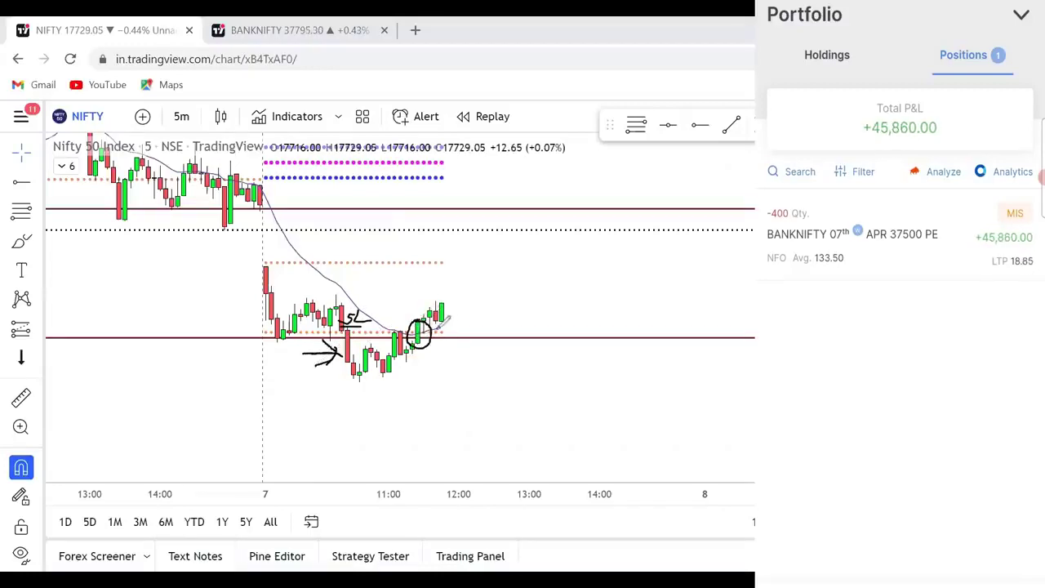
{"action": "mouse_move", "coordinate": [501, 334]}
{"action": "left_mouse_down"}
{"action": "mouse_move", "coordinate": [426, 331]}
{"action": "mouse_move", "coordinate": [441, 346]}
{"action": "left_mouse_up"}
- On the Bank Nifty chart, circle the latest candle and the 6 April high at the upper black dotted line, sketch a fall, and clear the marks
{"action": "key", "text": "ctrl+Tab"}
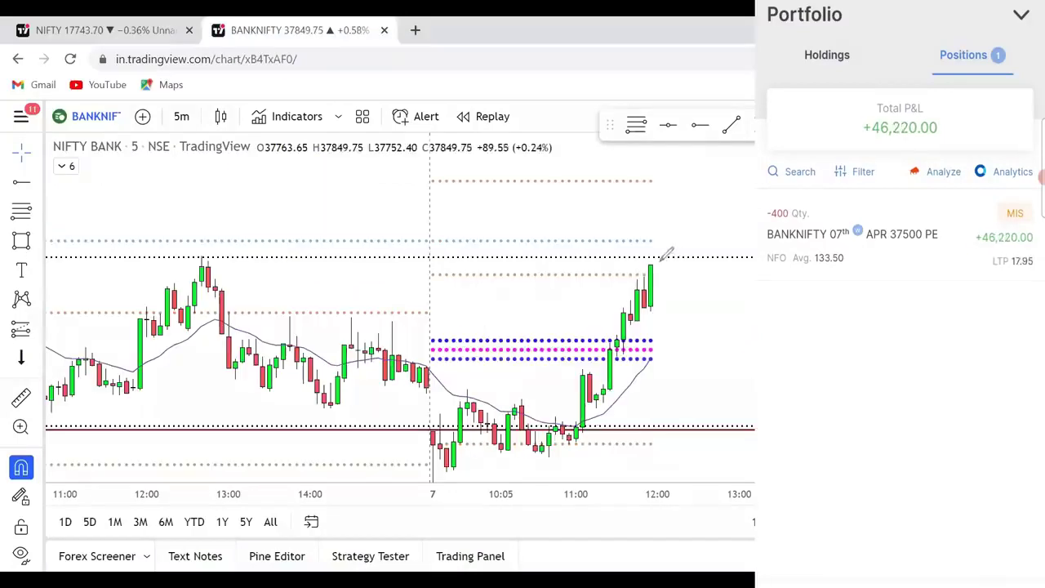
{"action": "mouse_move", "coordinate": [642, 251]}
{"action": "left_mouse_down"}
{"action": "mouse_move", "coordinate": [675, 258]}
{"action": "mouse_move", "coordinate": [671, 246]}
{"action": "mouse_move", "coordinate": [650, 247]}
{"action": "left_mouse_up"}
{"action": "left_click_drag", "start_coordinate": [209, 252], "coordinate": [201, 252]}
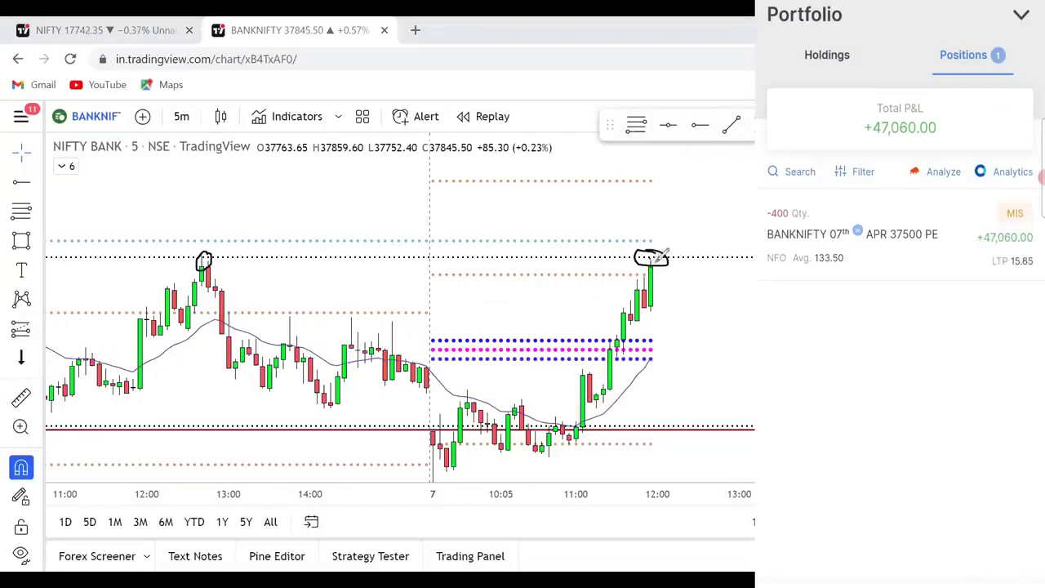
{"action": "mouse_move", "coordinate": [657, 263]}
{"action": "left_mouse_down"}
{"action": "mouse_move", "coordinate": [723, 254]}
{"action": "mouse_move", "coordinate": [645, 255]}
{"action": "mouse_move", "coordinate": [694, 302]}
{"action": "mouse_move", "coordinate": [700, 326]}
{"action": "left_mouse_up"}
{"action": "key", "text": "e"}
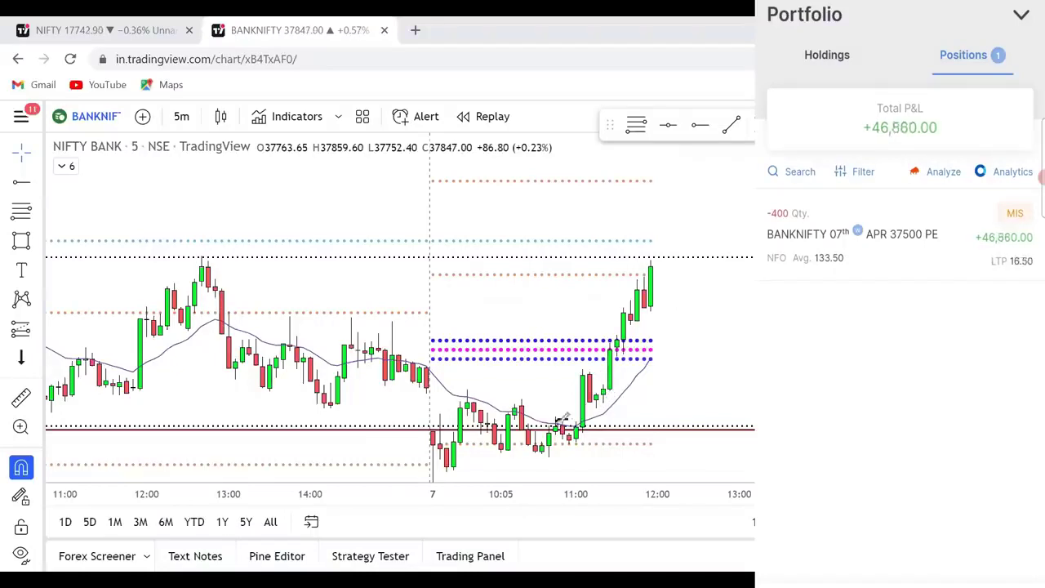
- Circle the 11:00 Bank Nifty breakout above the support line and the newest high at the upper black dotted line, and clear both circles
{"action": "mouse_move", "coordinate": [562, 418]}
{"action": "left_mouse_down"}
{"action": "mouse_move", "coordinate": [586, 394]}
{"action": "mouse_move", "coordinate": [563, 419]}
{"action": "left_mouse_up"}
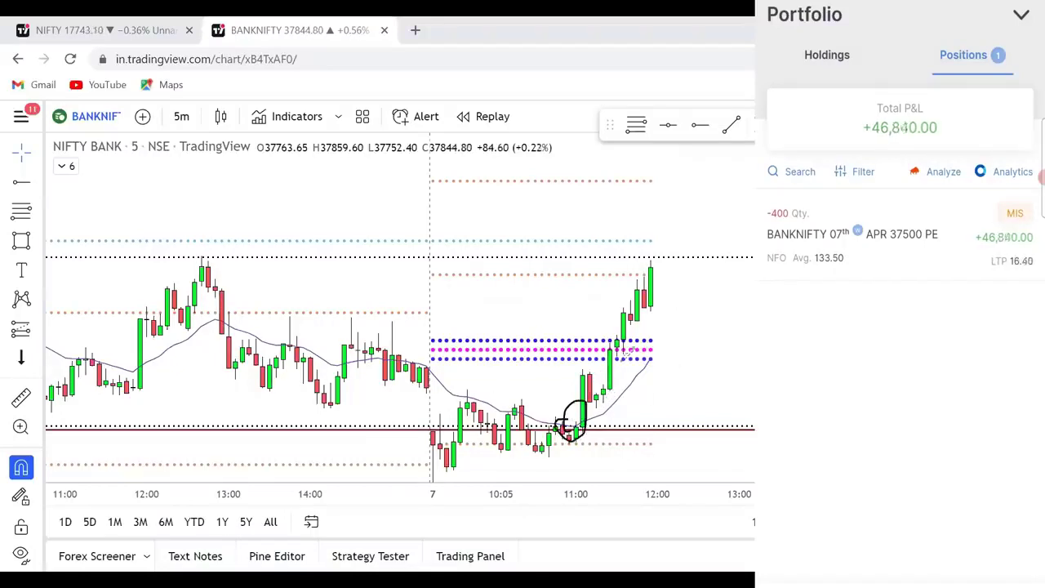
{"action": "mouse_move", "coordinate": [654, 252]}
{"action": "left_mouse_down"}
{"action": "mouse_move", "coordinate": [645, 266]}
{"action": "mouse_move", "coordinate": [663, 248]}
{"action": "left_mouse_up"}
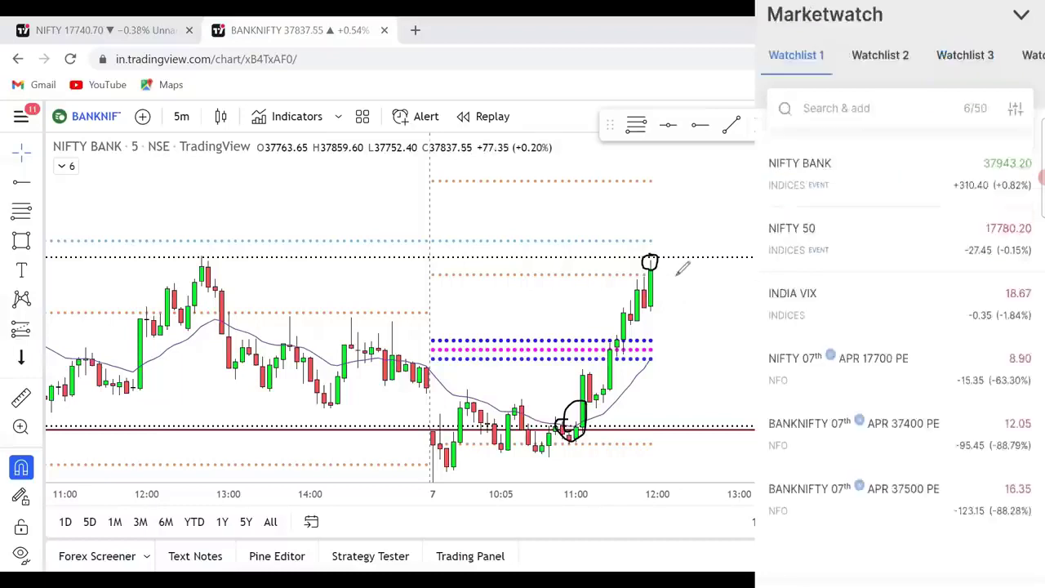
{"action": "key", "text": "e"}
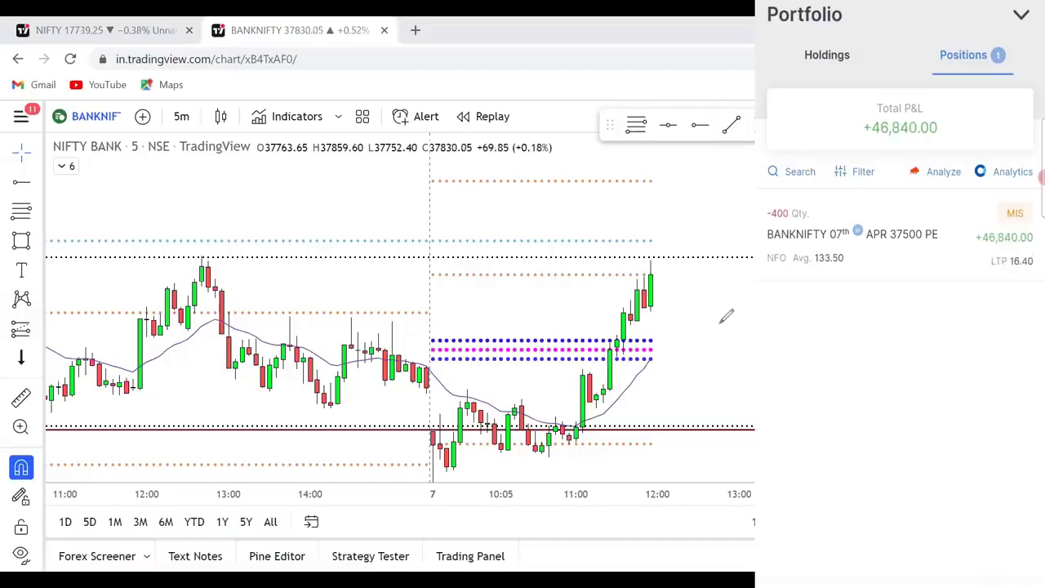
- Draw a horizontal ray at the low of the last candles before 6 April on the Bank Nifty chart
{"action": "left_click_drag", "start_coordinate": [85, 139], "coordinate": [487, 212]}
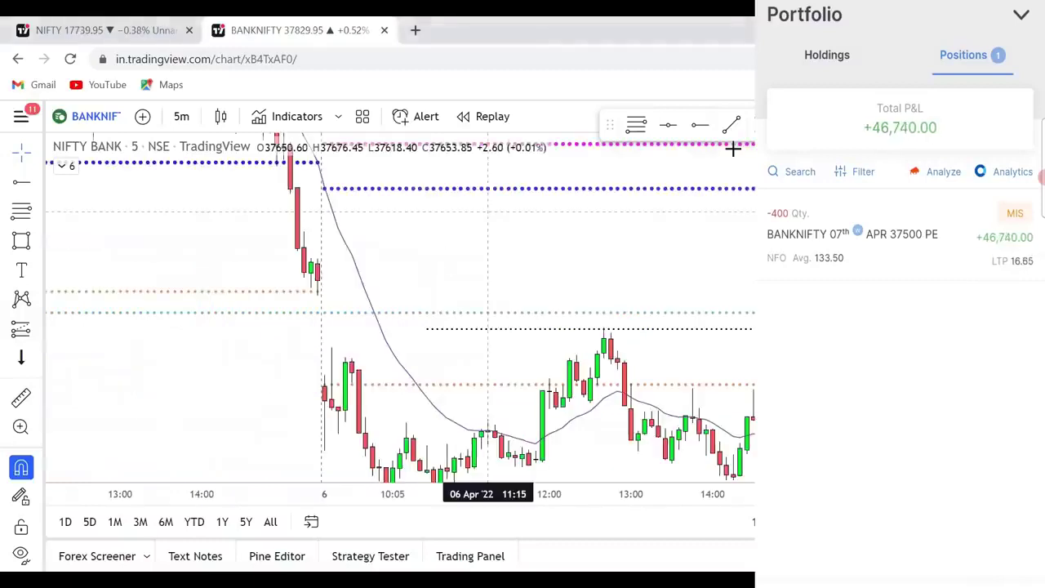
{"action": "left_click", "coordinate": [188, 295]}
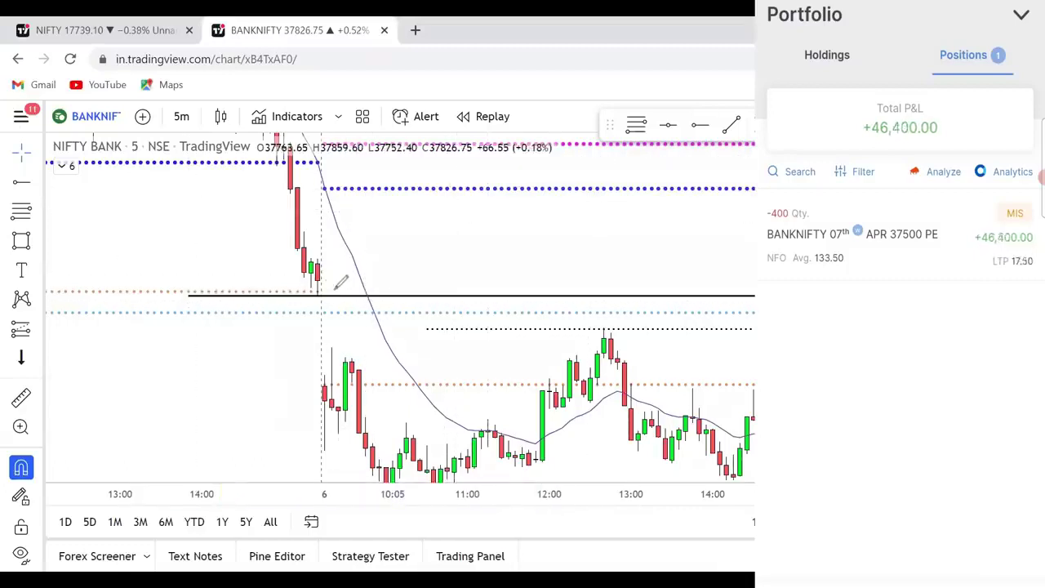
- On the Nifty chart, sketch a rising stroke from the orange dotted line above the latest candle toward the black dotted line
{"action": "left_click", "coordinate": [115, 30]}
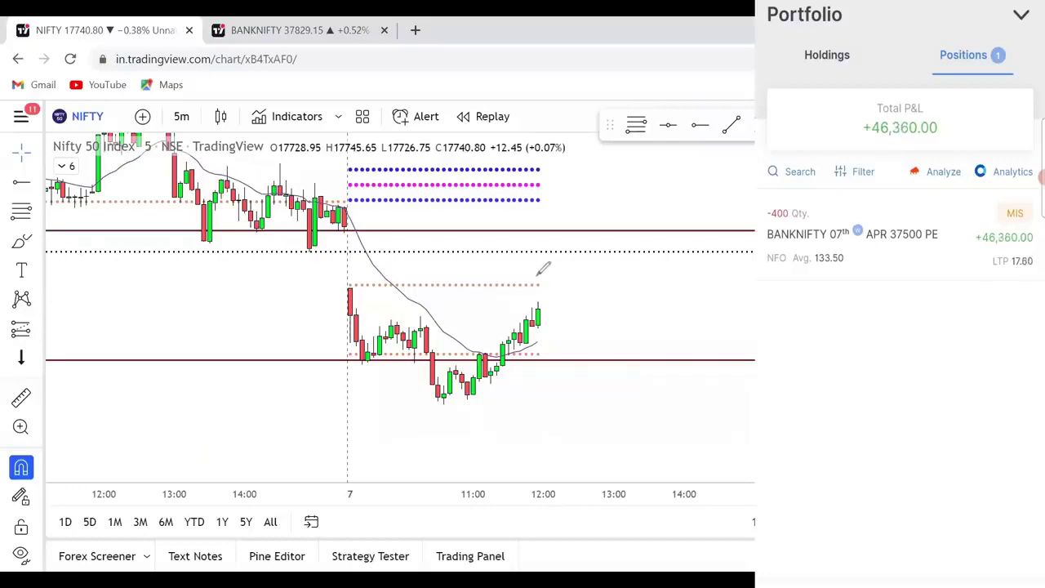
{"action": "mouse_move", "coordinate": [544, 281]}
{"action": "left_mouse_down"}
{"action": "mouse_move", "coordinate": [562, 248]}
{"action": "mouse_move", "coordinate": [584, 239]}
{"action": "left_mouse_up"}
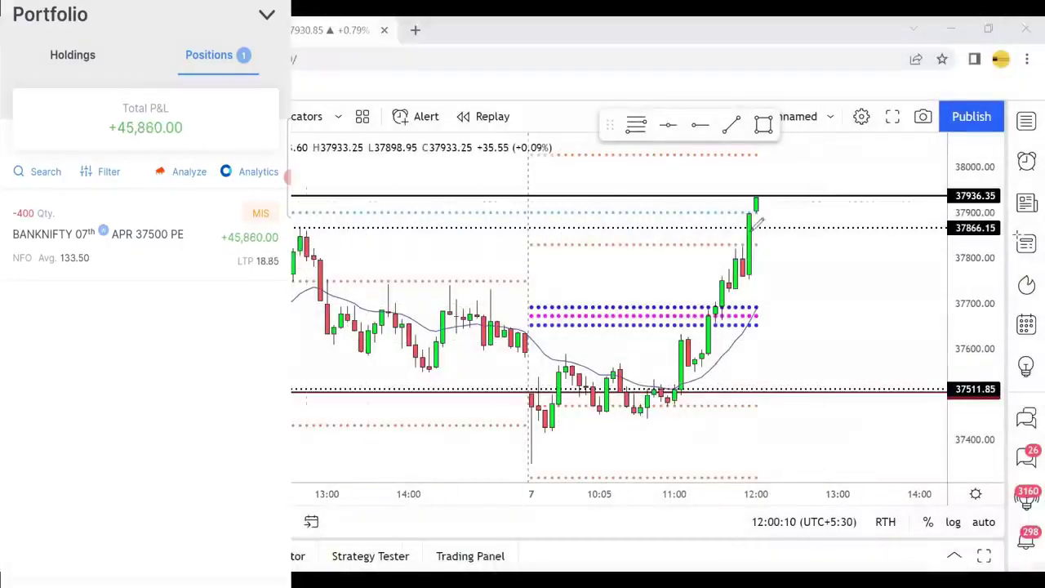
- Circle the Bank Nifty candles crossing the 37866.15 dotted line and touching the solid 37936.35 line, and clear the circles
{"action": "left_click_drag", "start_coordinate": [754, 219], "coordinate": [747, 230]}
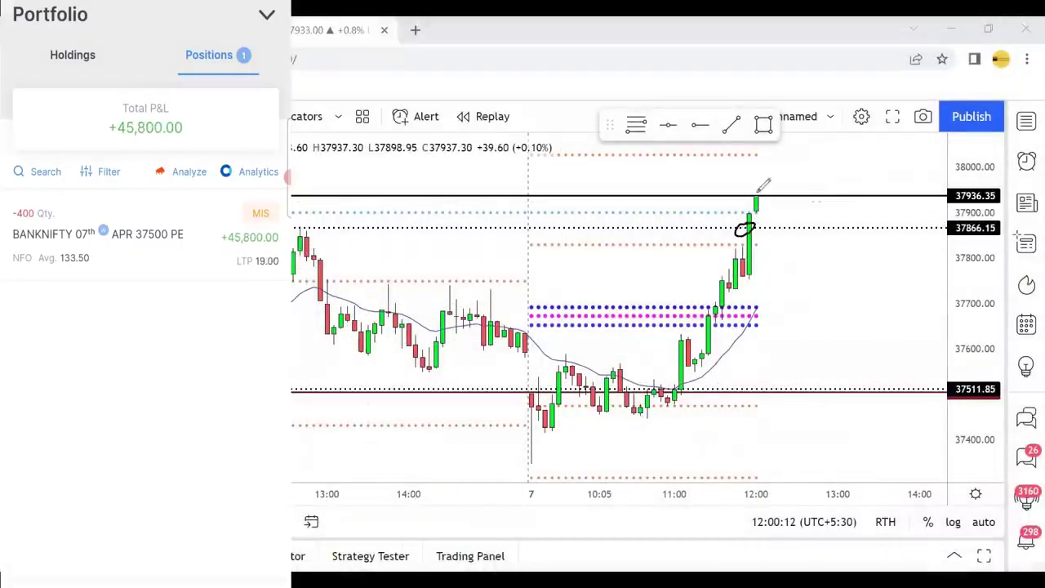
{"action": "mouse_move", "coordinate": [762, 194]}
{"action": "left_mouse_down"}
{"action": "mouse_move", "coordinate": [757, 203]}
{"action": "mouse_move", "coordinate": [760, 189]}
{"action": "left_mouse_up"}
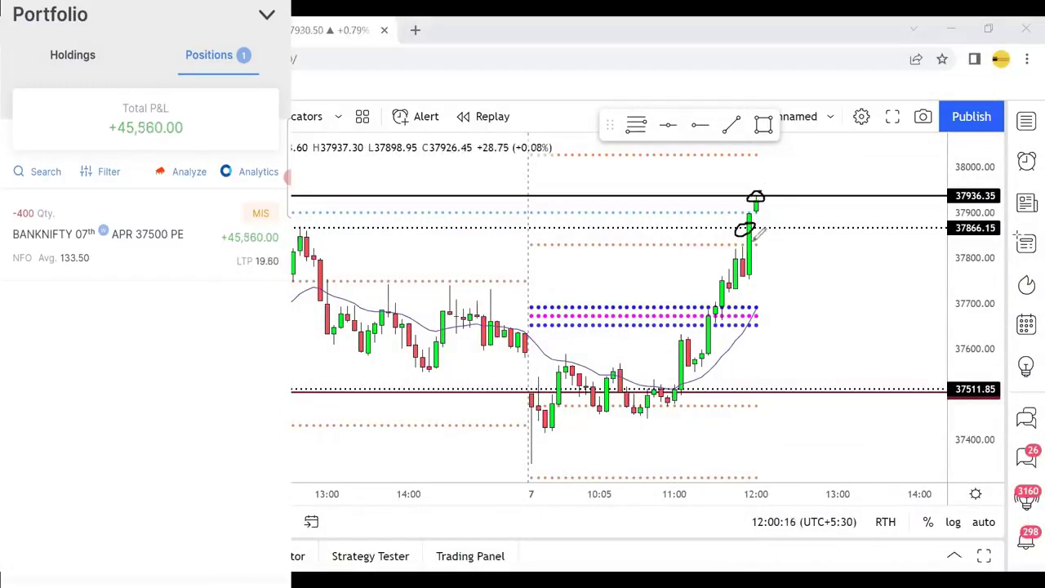
{"action": "key", "text": "e"}
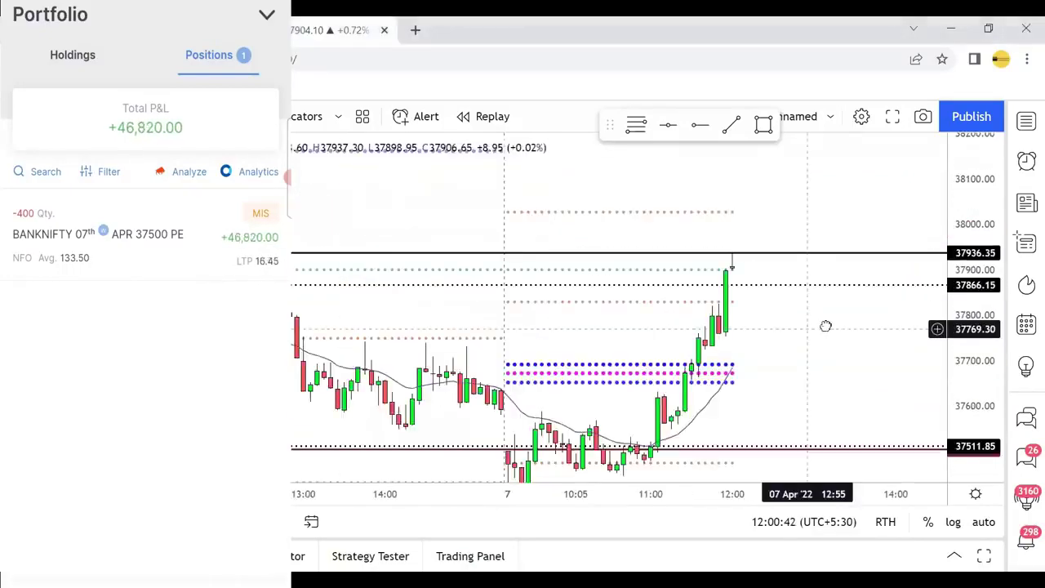
- Sketch a projected rise above the solid 37936.35 line and a fall back below it beside the latest Bank Nifty candle
{"action": "left_click_drag", "start_coordinate": [825, 326], "coordinate": [856, 324]}
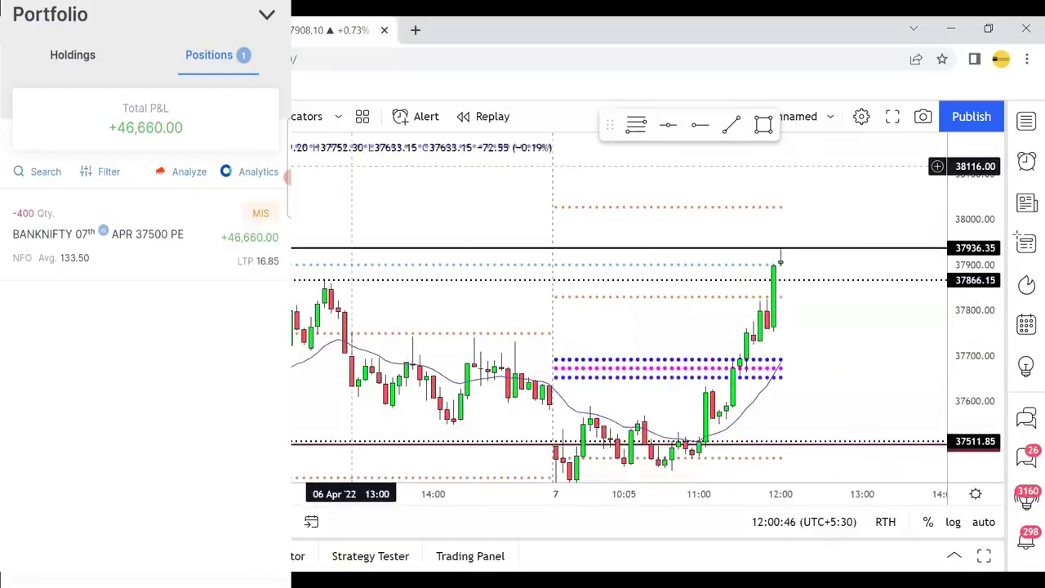
{"action": "left_click_drag", "start_coordinate": [782, 260], "coordinate": [810, 228]}
{"action": "mouse_move", "coordinate": [792, 225]}
{"action": "left_mouse_down"}
{"action": "mouse_move", "coordinate": [812, 261]}
{"action": "mouse_move", "coordinate": [803, 290]}
{"action": "mouse_move", "coordinate": [817, 277]}
{"action": "left_mouse_up"}
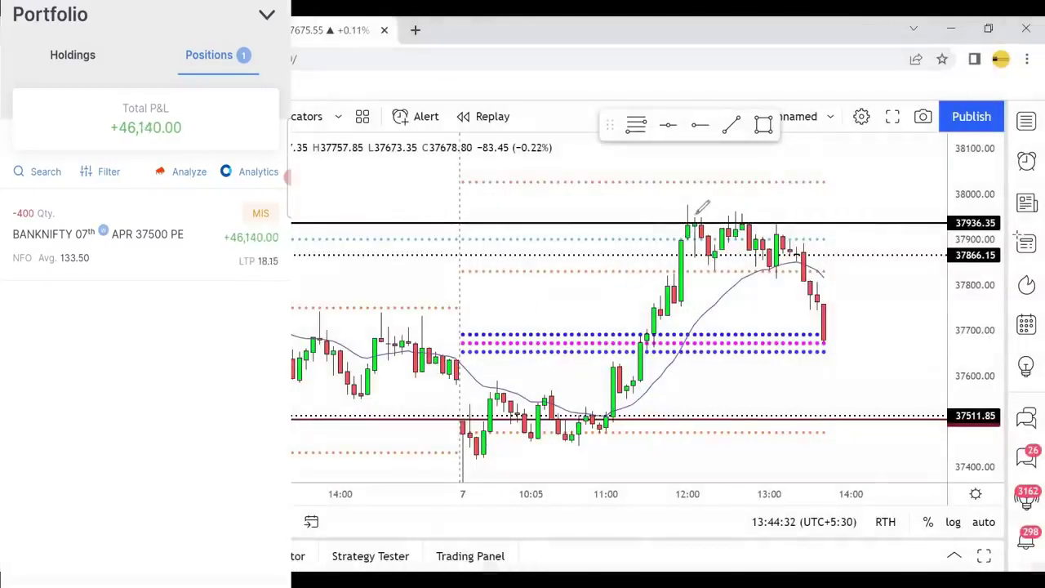
- Circle the Bank Nifty peak at the solid 37936.35 line, sketch the rejection and fall to the pivot band, and clear the sketch
{"action": "mouse_move", "coordinate": [696, 213]}
{"action": "left_mouse_down"}
{"action": "mouse_move", "coordinate": [676, 231]}
{"action": "mouse_move", "coordinate": [706, 249]}
{"action": "mouse_move", "coordinate": [688, 214]}
{"action": "left_mouse_up"}
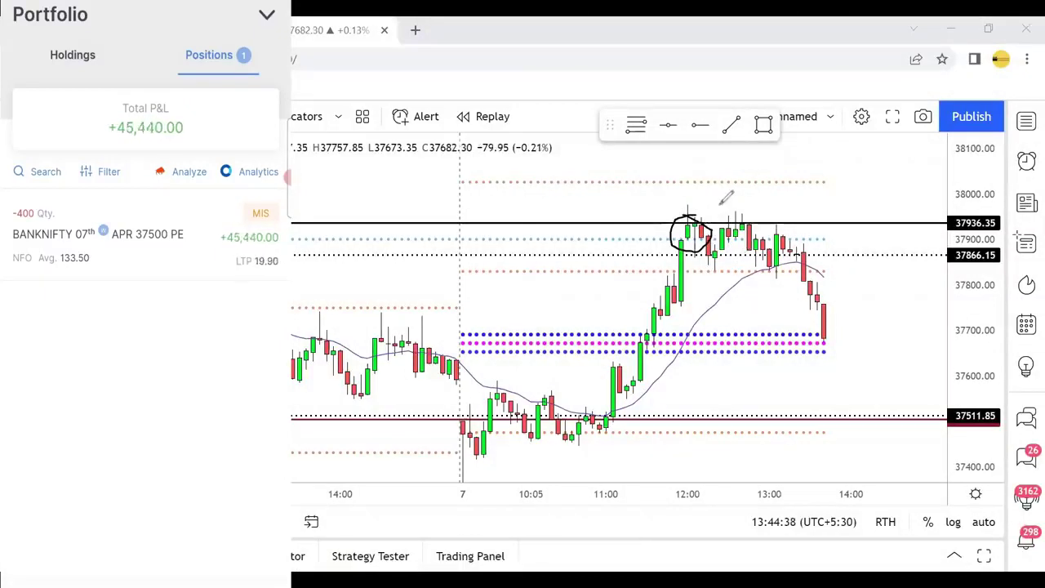
{"action": "mouse_move", "coordinate": [764, 171]}
{"action": "left_mouse_down"}
{"action": "mouse_move", "coordinate": [702, 221]}
{"action": "mouse_move", "coordinate": [788, 327]}
{"action": "left_mouse_up"}
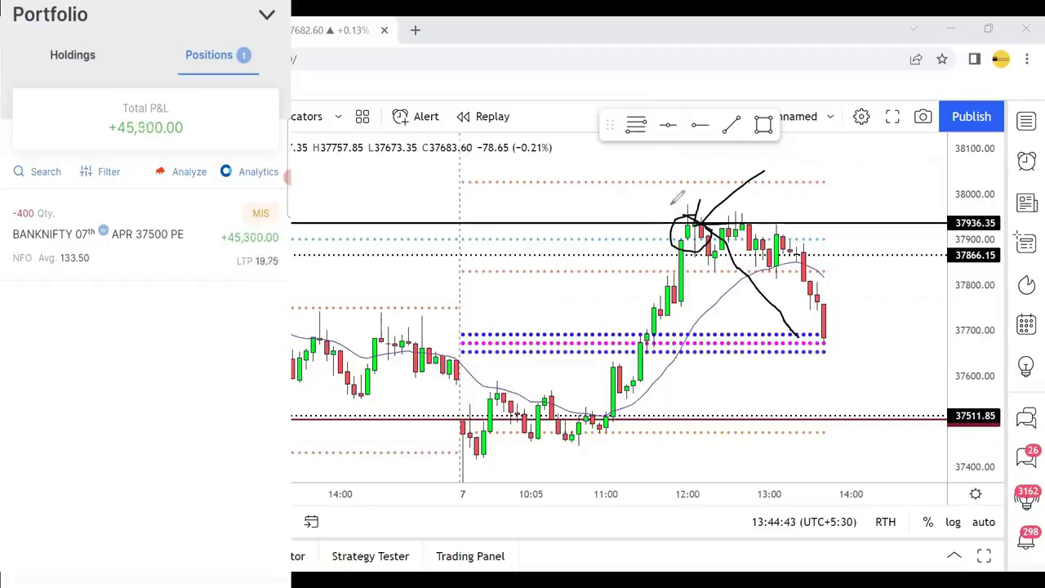
{"action": "left_click_drag", "start_coordinate": [671, 204], "coordinate": [709, 246]}
{"action": "mouse_move", "coordinate": [618, 277]}
{"action": "left_mouse_down"}
{"action": "mouse_move", "coordinate": [720, 223]}
{"action": "mouse_move", "coordinate": [822, 348]}
{"action": "left_mouse_up"}
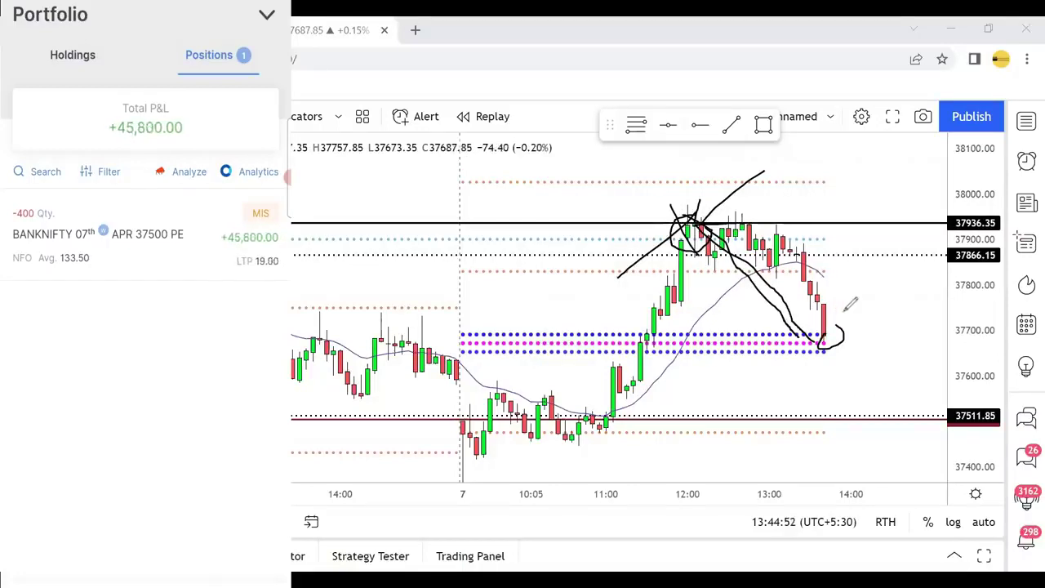
{"action": "key", "text": "e"}
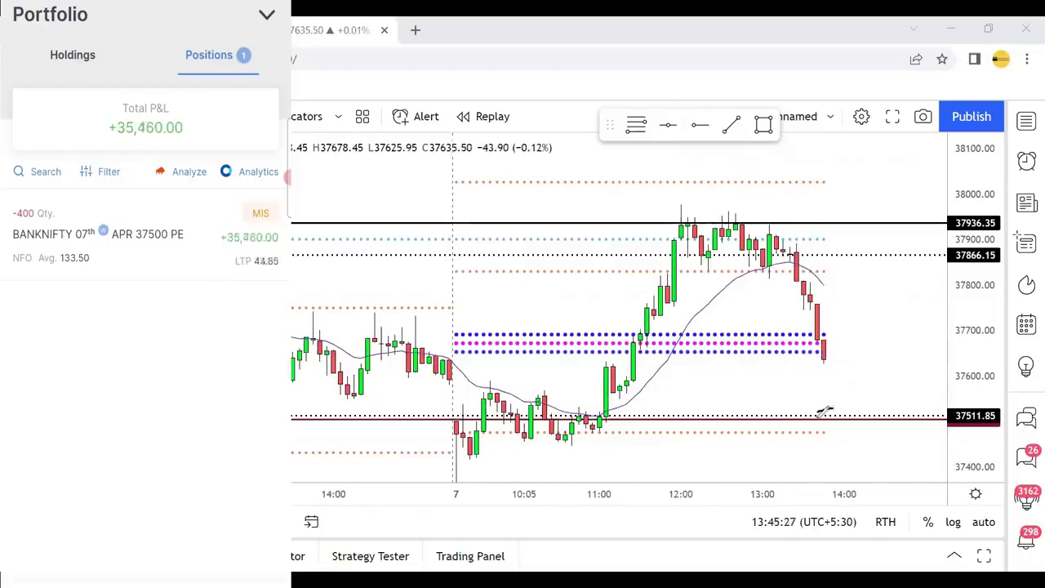
- Circle the projected touch of the 37511.85 line beneath the latest candle and sketch downward and upward arrows from it
{"action": "mouse_move", "coordinate": [825, 411]}
{"action": "left_mouse_down"}
{"action": "mouse_move", "coordinate": [841, 431]}
{"action": "mouse_move", "coordinate": [854, 403]}
{"action": "mouse_move", "coordinate": [831, 402]}
{"action": "mouse_move", "coordinate": [849, 411]}
{"action": "mouse_move", "coordinate": [824, 434]}
{"action": "mouse_move", "coordinate": [846, 434]}
{"action": "mouse_move", "coordinate": [853, 460]}
{"action": "mouse_move", "coordinate": [858, 445]}
{"action": "left_mouse_up"}
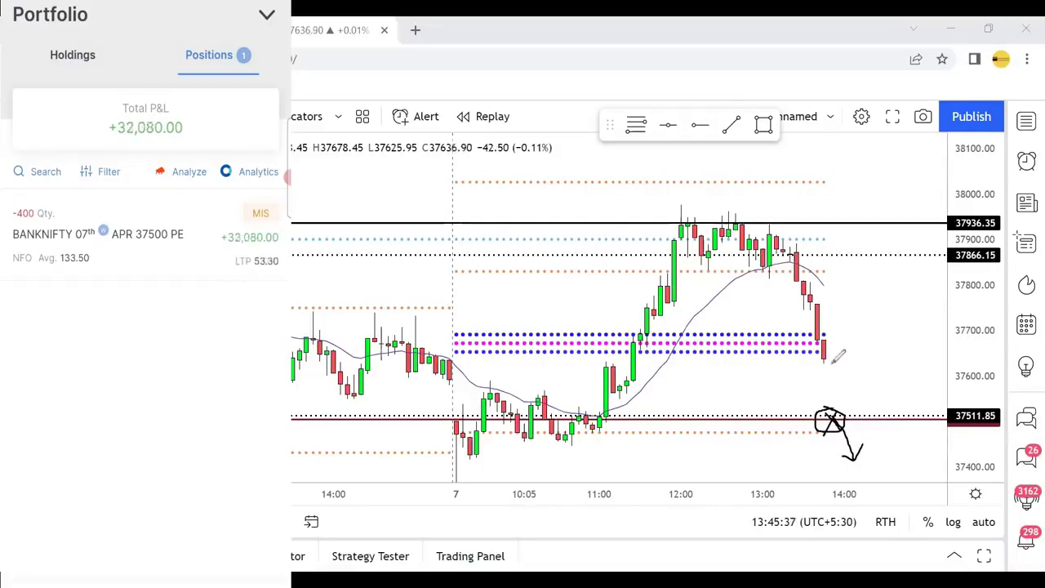
{"action": "mouse_move", "coordinate": [829, 421]}
{"action": "left_mouse_down"}
{"action": "mouse_move", "coordinate": [850, 383]}
{"action": "mouse_move", "coordinate": [859, 397]}
{"action": "left_mouse_up"}
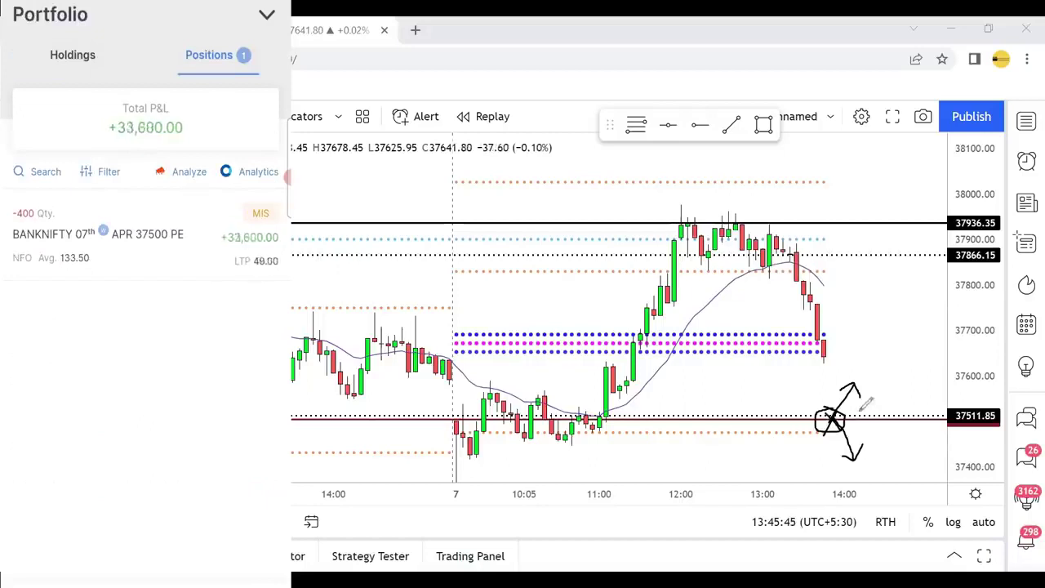
{"action": "left_click_drag", "start_coordinate": [858, 404], "coordinate": [873, 458]}
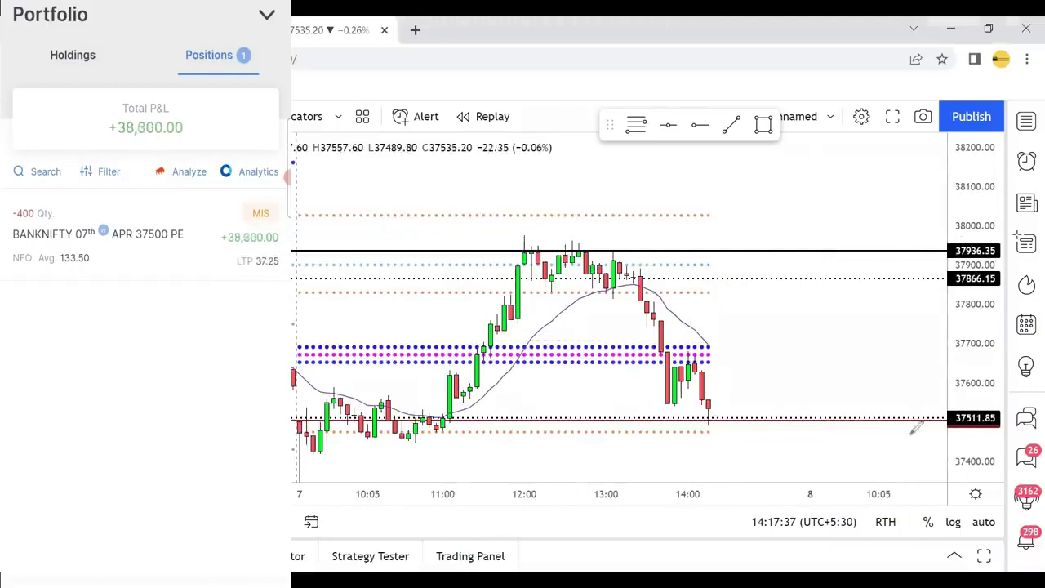
- Handwrite and box 37500 with an upward arrow beside the latest candle, underline the close price in the chart header, and clear the marks
{"action": "mouse_move", "coordinate": [742, 348]}
{"action": "left_mouse_down"}
{"action": "mouse_move", "coordinate": [746, 364]}
{"action": "mouse_move", "coordinate": [784, 357]}
{"action": "mouse_move", "coordinate": [779, 364]}
{"action": "left_mouse_up"}
{"action": "mouse_move", "coordinate": [802, 343]}
{"action": "left_mouse_down"}
{"action": "mouse_move", "coordinate": [803, 364]}
{"action": "mouse_move", "coordinate": [819, 338]}
{"action": "mouse_move", "coordinate": [854, 341]}
{"action": "mouse_move", "coordinate": [875, 359]}
{"action": "left_mouse_up"}
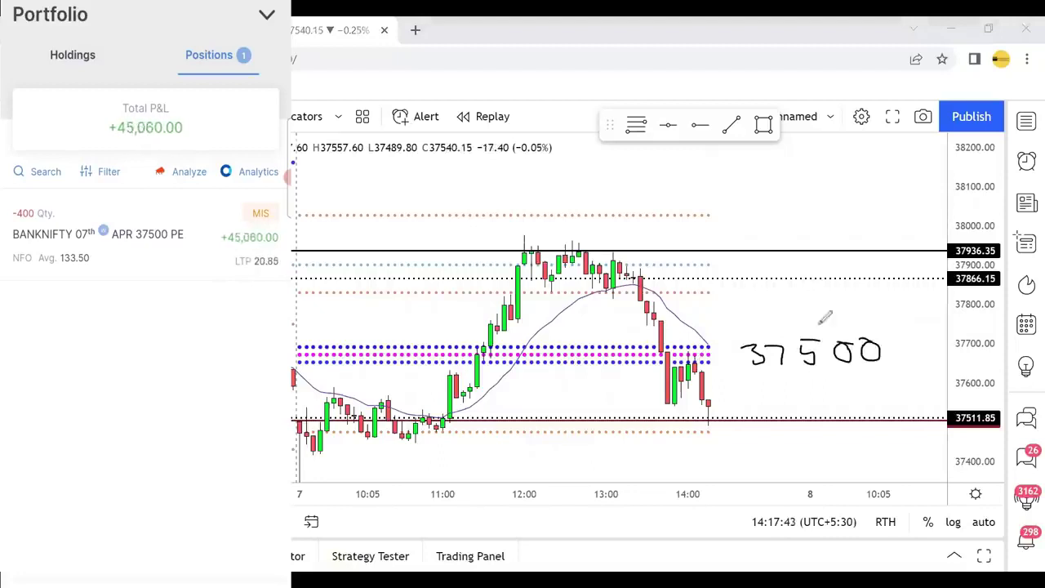
{"action": "mouse_move", "coordinate": [825, 320]}
{"action": "left_mouse_down"}
{"action": "mouse_move", "coordinate": [881, 351]}
{"action": "mouse_move", "coordinate": [822, 322]}
{"action": "left_mouse_up"}
{"action": "mouse_move", "coordinate": [822, 312]}
{"action": "left_mouse_down"}
{"action": "mouse_move", "coordinate": [831, 327]}
{"action": "mouse_move", "coordinate": [829, 292]}
{"action": "mouse_move", "coordinate": [853, 300]}
{"action": "mouse_move", "coordinate": [820, 327]}
{"action": "left_mouse_up"}
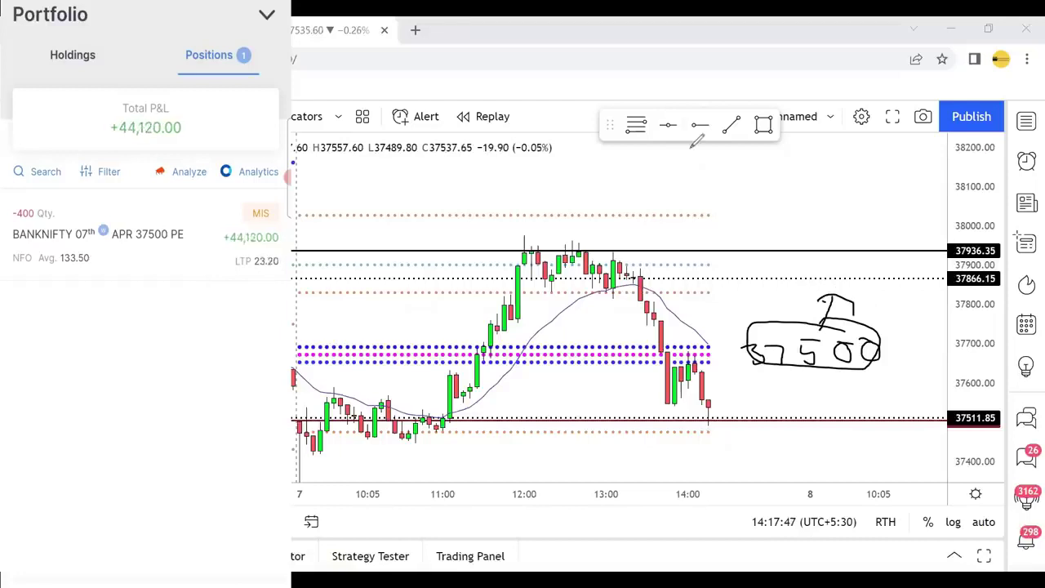
{"action": "key", "text": "e"}
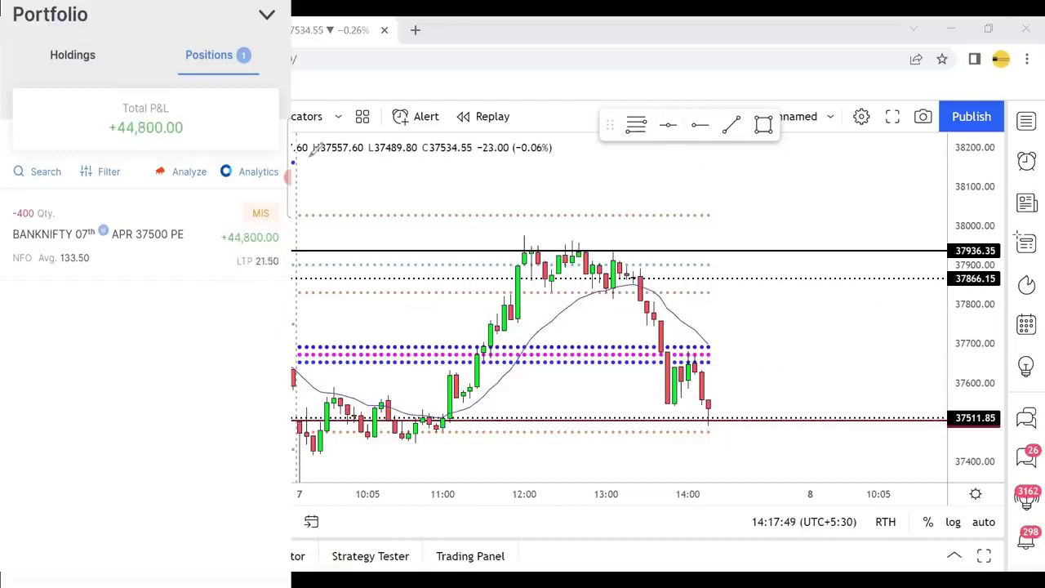
{"action": "left_click_drag", "start_coordinate": [413, 160], "coordinate": [482, 159]}
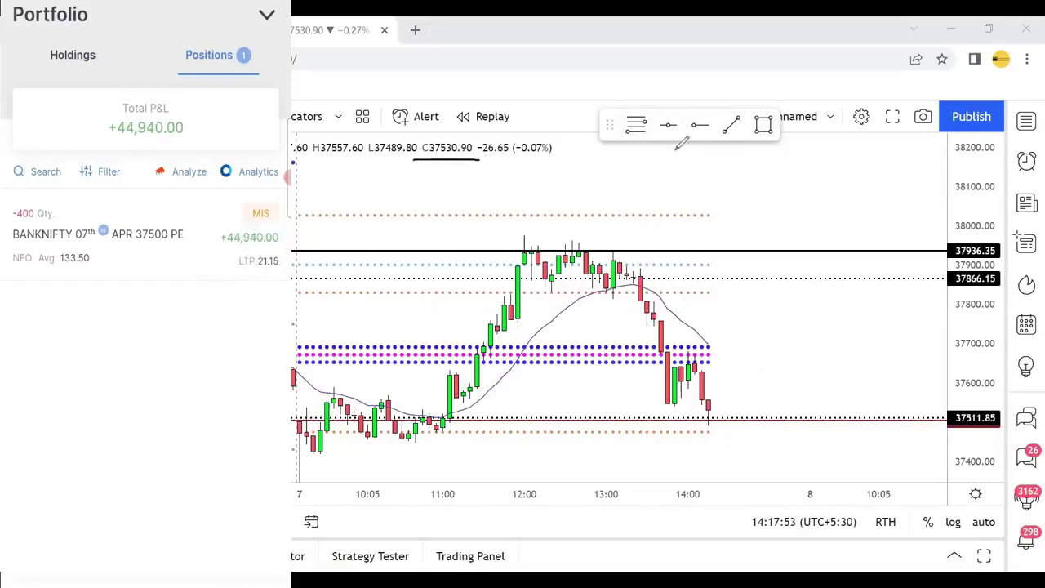
{"action": "key", "text": "e"}
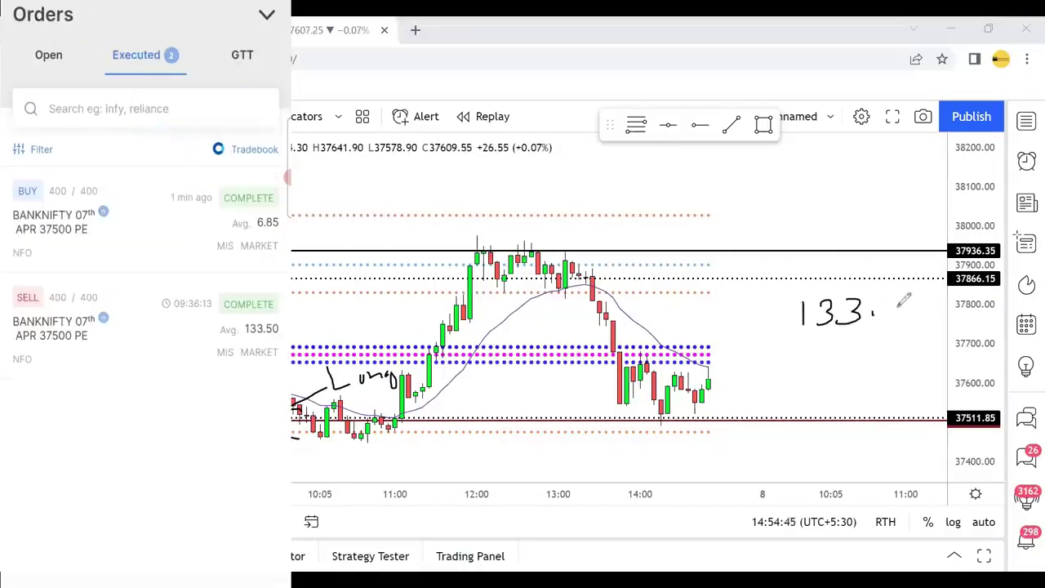
- Complete the handwritten sell price 133.50 in the blank area beside the latest candles and circle it
{"action": "mouse_move", "coordinate": [892, 298]}
{"action": "left_mouse_down"}
{"action": "mouse_move", "coordinate": [877, 321]}
{"action": "mouse_move", "coordinate": [915, 295]}
{"action": "left_mouse_up"}
{"action": "mouse_move", "coordinate": [919, 298]}
{"action": "left_mouse_down"}
{"action": "mouse_move", "coordinate": [915, 315]}
{"action": "mouse_move", "coordinate": [920, 297]}
{"action": "mouse_move", "coordinate": [866, 346]}
{"action": "mouse_move", "coordinate": [935, 286]}
{"action": "left_mouse_up"}
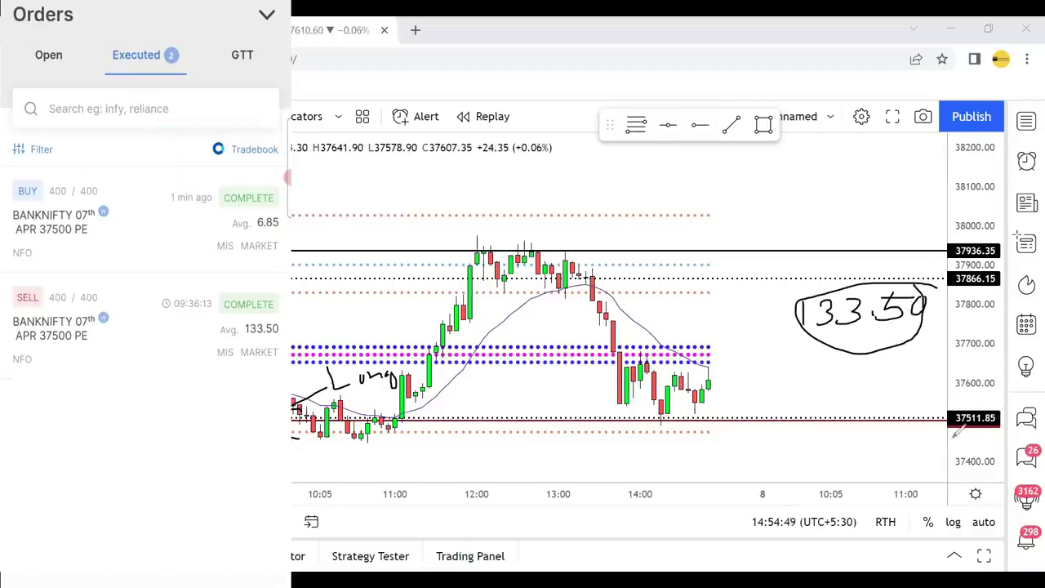
{"action": "mouse_move", "coordinate": [855, 433]}
{"action": "left_mouse_down"}
{"action": "mouse_move", "coordinate": [890, 436]}
{"action": "mouse_move", "coordinate": [879, 455]}
{"action": "mouse_move", "coordinate": [914, 455]}
{"action": "mouse_move", "coordinate": [942, 432]}
{"action": "left_mouse_up"}
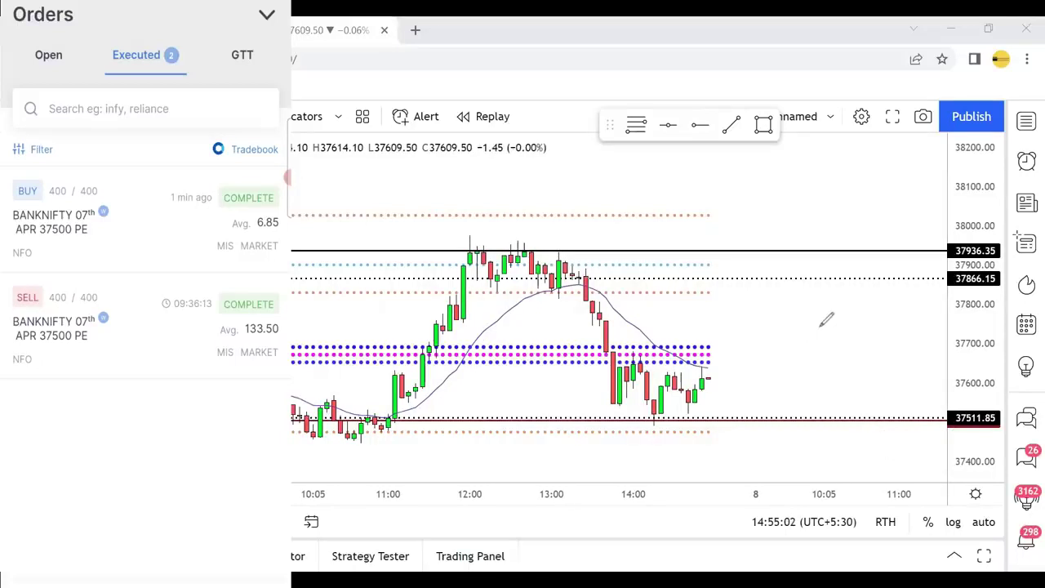
- Handwrite −25K with +50K beneath it in the blank area beside the latest candles
{"action": "mouse_move", "coordinate": [776, 323]}
{"action": "left_mouse_down"}
{"action": "mouse_move", "coordinate": [788, 353]}
{"action": "mouse_move", "coordinate": [812, 351]}
{"action": "left_mouse_up"}
{"action": "mouse_move", "coordinate": [823, 307]}
{"action": "left_mouse_down"}
{"action": "mouse_move", "coordinate": [816, 349]}
{"action": "mouse_move", "coordinate": [849, 296]}
{"action": "mouse_move", "coordinate": [872, 329]}
{"action": "left_mouse_up"}
{"action": "left_click_drag", "start_coordinate": [896, 298], "coordinate": [874, 317]}
{"action": "left_click_drag", "start_coordinate": [876, 315], "coordinate": [905, 334]}
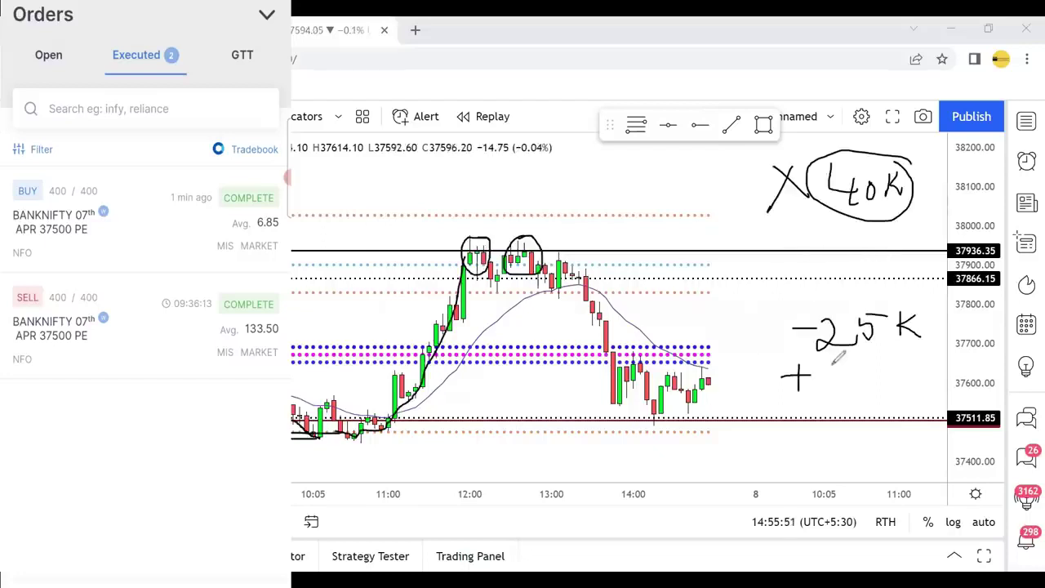
{"action": "mouse_move", "coordinate": [833, 364]}
{"action": "left_mouse_down"}
{"action": "mouse_move", "coordinate": [836, 391]}
{"action": "mouse_move", "coordinate": [850, 364]}
{"action": "mouse_move", "coordinate": [866, 389]}
{"action": "mouse_move", "coordinate": [875, 365]}
{"action": "mouse_move", "coordinate": [896, 390]}
{"action": "mouse_move", "coordinate": [898, 377]}
{"action": "left_mouse_up"}
{"action": "left_click_drag", "start_coordinate": [900, 377], "coordinate": [916, 391]}
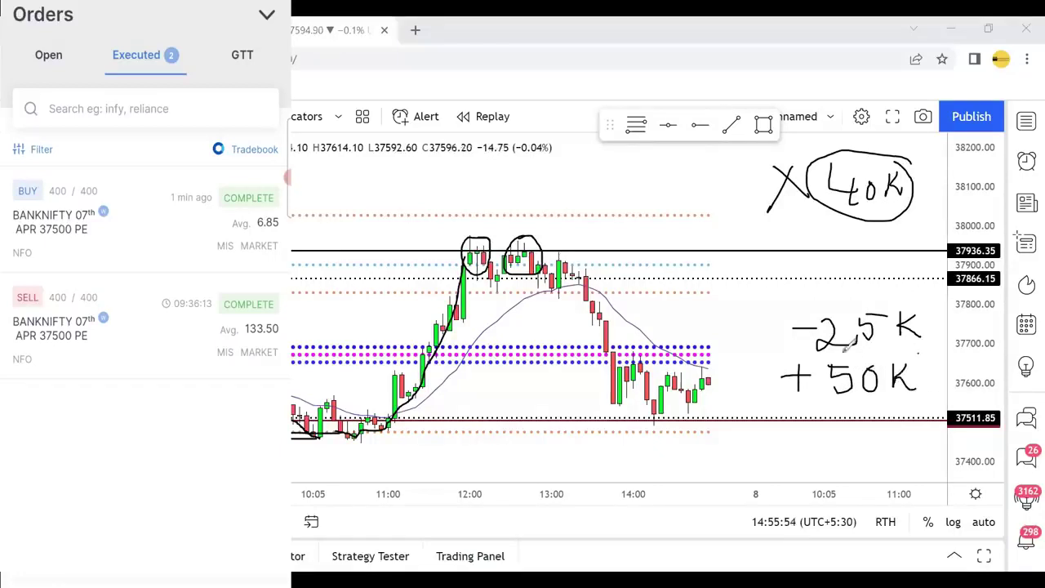
- Separate −25K with a line, circle and underline +50K, and write an underlined 1:2 ratio beneath it
{"action": "mouse_move", "coordinate": [920, 353]}
{"action": "left_mouse_down"}
{"action": "mouse_move", "coordinate": [795, 401]}
{"action": "mouse_move", "coordinate": [927, 364]}
{"action": "mouse_move", "coordinate": [907, 356]}
{"action": "left_mouse_up"}
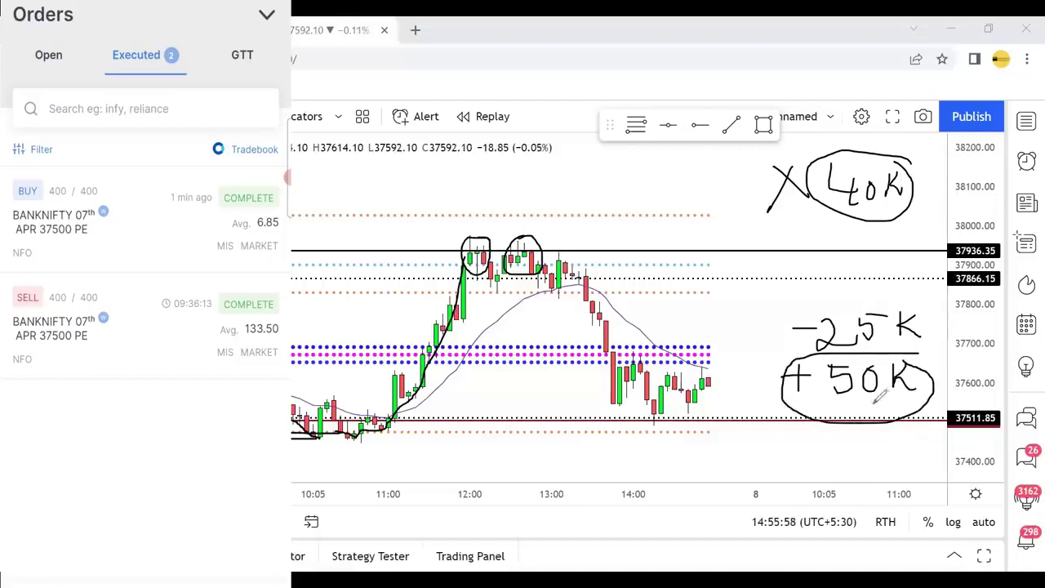
{"action": "mouse_move", "coordinate": [826, 405]}
{"action": "left_mouse_down"}
{"action": "mouse_move", "coordinate": [908, 406]}
{"action": "mouse_move", "coordinate": [830, 408]}
{"action": "mouse_move", "coordinate": [825, 446]}
{"action": "mouse_move", "coordinate": [884, 449]}
{"action": "left_mouse_up"}
{"action": "left_click", "coordinate": [841, 432]}
{"action": "left_click", "coordinate": [844, 445]}
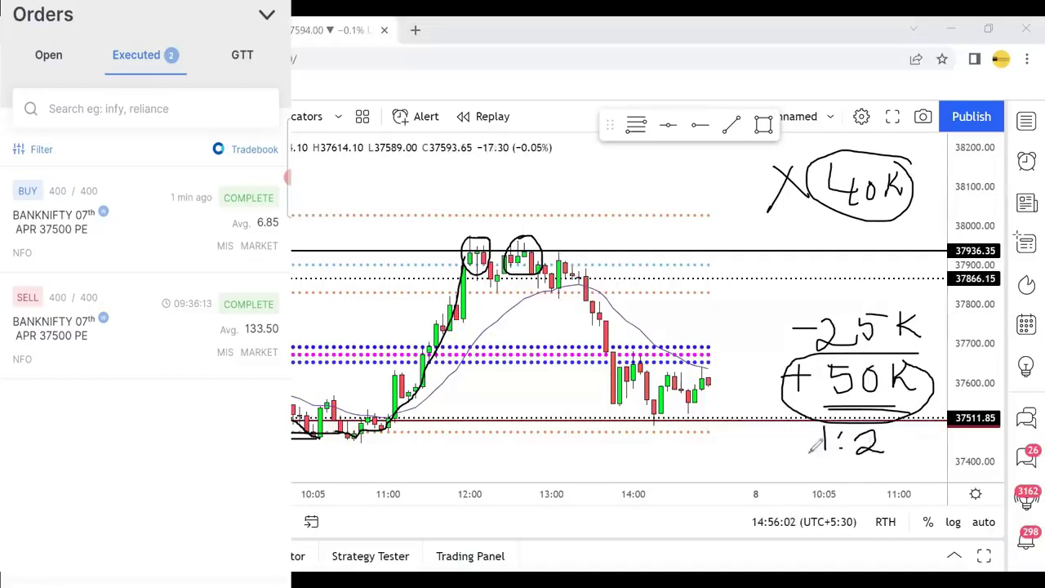
{"action": "left_click_drag", "start_coordinate": [808, 460], "coordinate": [892, 462]}
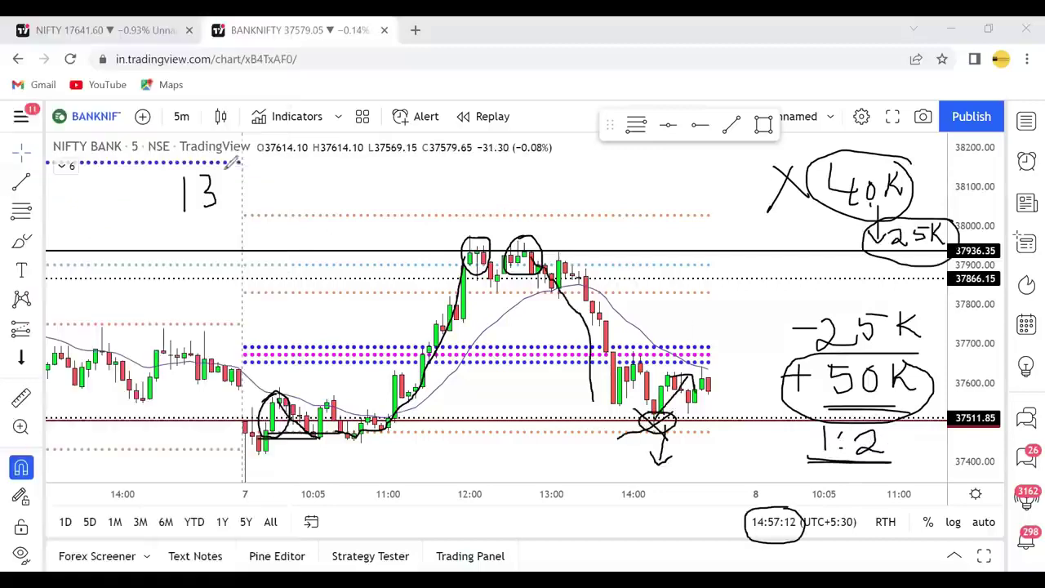
- Complete the handwritten 133.50 above the earlier candles, draw an arrow down from it, and write a circled 6.85
{"action": "mouse_move", "coordinate": [230, 175]}
{"action": "left_mouse_down"}
{"action": "mouse_move", "coordinate": [241, 187]}
{"action": "mouse_move", "coordinate": [232, 202]}
{"action": "left_mouse_up"}
{"action": "mouse_move", "coordinate": [273, 168]}
{"action": "left_mouse_down"}
{"action": "mouse_move", "coordinate": [271, 201]}
{"action": "mouse_move", "coordinate": [294, 167]}
{"action": "mouse_move", "coordinate": [300, 194]}
{"action": "mouse_move", "coordinate": [313, 173]}
{"action": "left_mouse_up"}
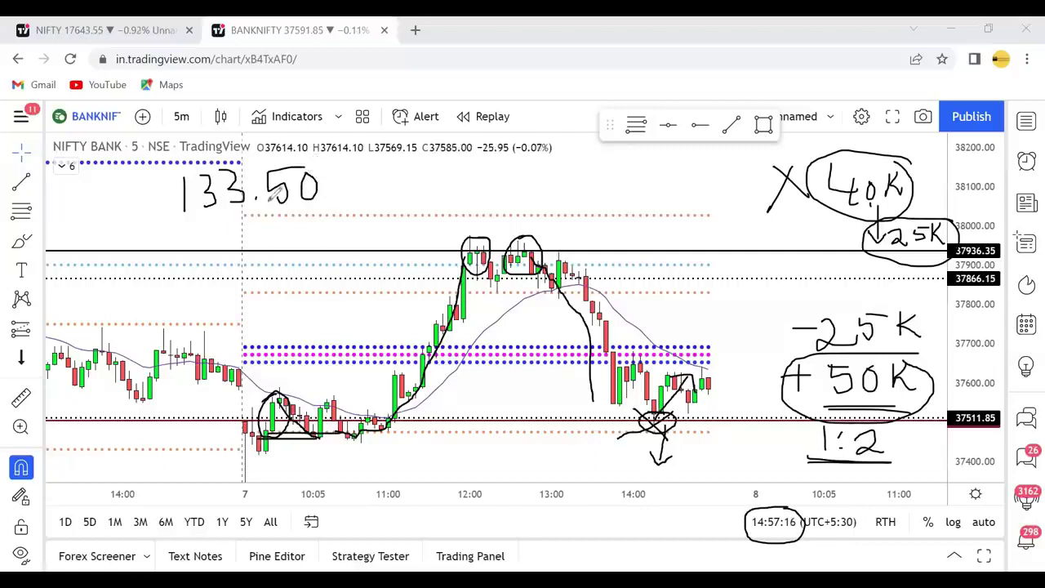
{"action": "mouse_move", "coordinate": [264, 204]}
{"action": "left_mouse_down"}
{"action": "mouse_move", "coordinate": [261, 232]}
{"action": "mouse_move", "coordinate": [280, 222]}
{"action": "mouse_move", "coordinate": [308, 229]}
{"action": "mouse_move", "coordinate": [297, 239]}
{"action": "mouse_move", "coordinate": [330, 232]}
{"action": "left_mouse_up"}
{"action": "left_click", "coordinate": [316, 242]}
{"action": "left_click_drag", "start_coordinate": [338, 225], "coordinate": [335, 248]}
{"action": "mouse_move", "coordinate": [338, 225]}
{"action": "left_mouse_down"}
{"action": "mouse_move", "coordinate": [354, 219]}
{"action": "mouse_move", "coordinate": [309, 258]}
{"action": "mouse_move", "coordinate": [341, 208]}
{"action": "left_mouse_up"}
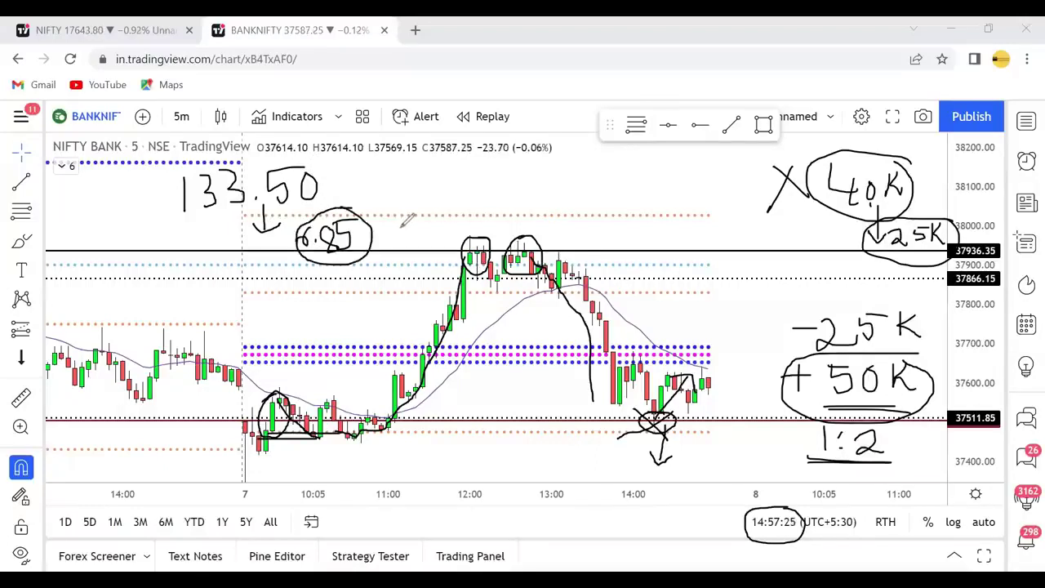
- Bracket the two handwritten prices, write 127 beside them and circle it, and draw a long arrow to the circled +50K
{"action": "mouse_move", "coordinate": [349, 157]}
{"action": "left_mouse_down"}
{"action": "mouse_move", "coordinate": [374, 181]}
{"action": "mouse_move", "coordinate": [382, 232]}
{"action": "left_mouse_up"}
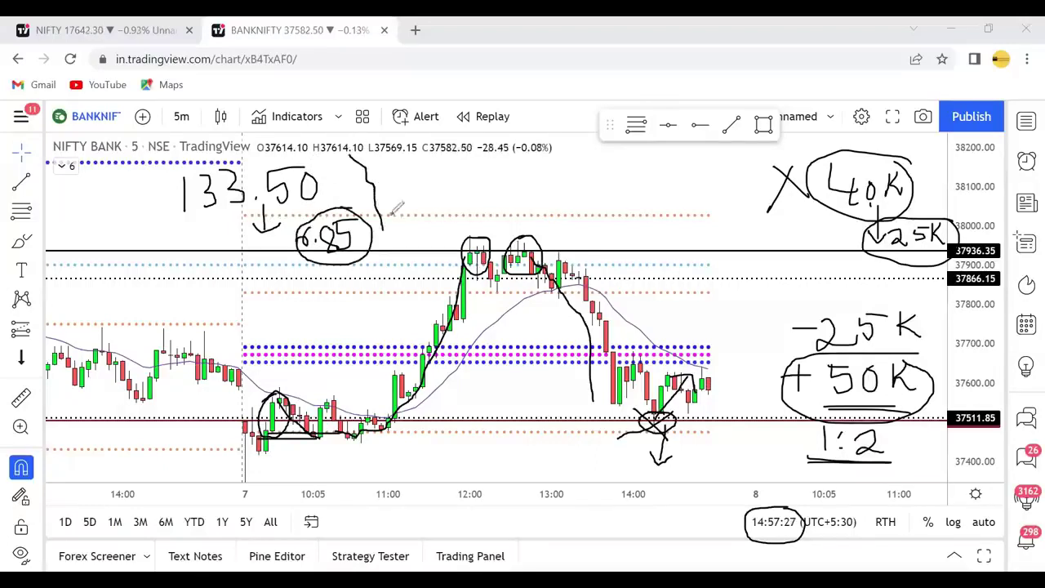
{"action": "mouse_move", "coordinate": [398, 181]}
{"action": "left_mouse_down"}
{"action": "mouse_move", "coordinate": [400, 211]}
{"action": "mouse_move", "coordinate": [441, 209]}
{"action": "mouse_move", "coordinate": [398, 218]}
{"action": "left_mouse_up"}
{"action": "mouse_move", "coordinate": [511, 188]}
{"action": "left_mouse_down"}
{"action": "mouse_move", "coordinate": [706, 364]}
{"action": "mouse_move", "coordinate": [781, 380]}
{"action": "mouse_move", "coordinate": [767, 400]}
{"action": "left_mouse_up"}
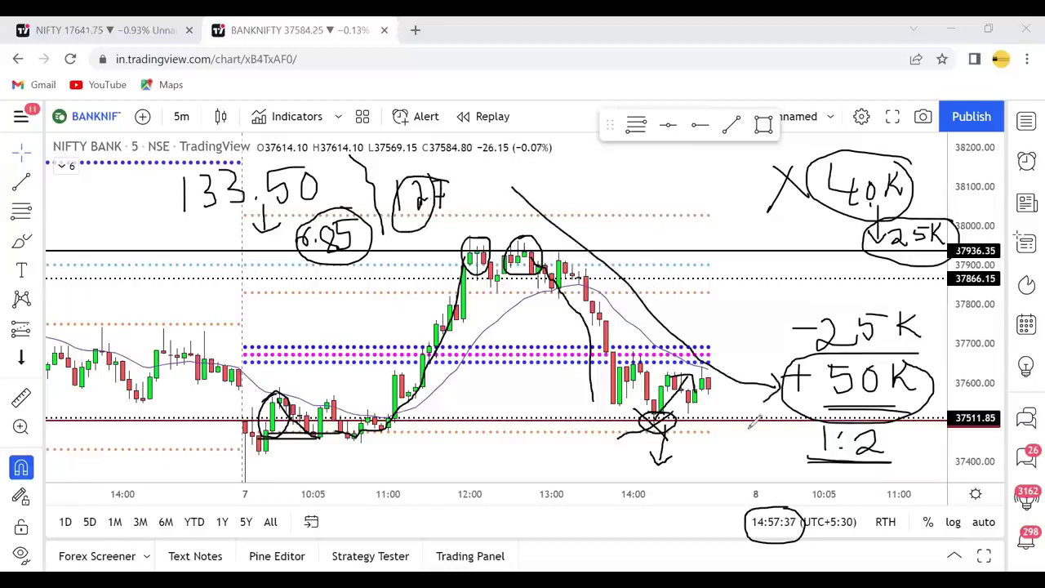
- Replace the sketches with handwritten −25 Risk and +50 Tgt beside the latest candles, circling the 50
{"action": "mouse_move", "coordinate": [701, 287]}
{"action": "left_mouse_down"}
{"action": "mouse_move", "coordinate": [695, 311]}
{"action": "mouse_move", "coordinate": [726, 286]}
{"action": "mouse_move", "coordinate": [795, 308]}
{"action": "mouse_move", "coordinate": [826, 294]}
{"action": "mouse_move", "coordinate": [819, 279]}
{"action": "left_mouse_up"}
{"action": "left_click", "coordinate": [756, 306]}
{"action": "mouse_move", "coordinate": [826, 276]}
{"action": "left_mouse_down"}
{"action": "mouse_move", "coordinate": [764, 262]}
{"action": "mouse_move", "coordinate": [841, 358]}
{"action": "left_mouse_up"}
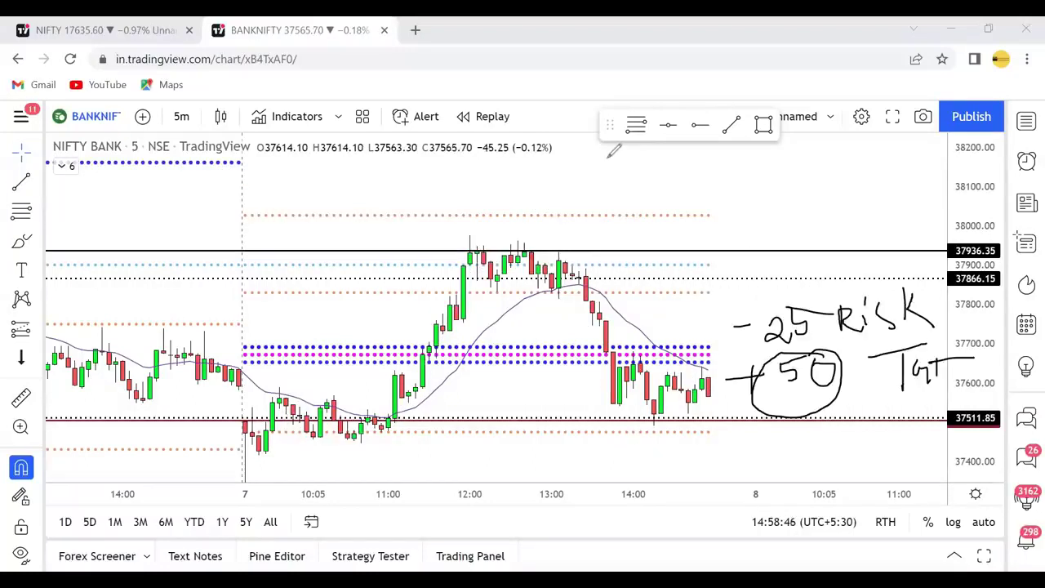